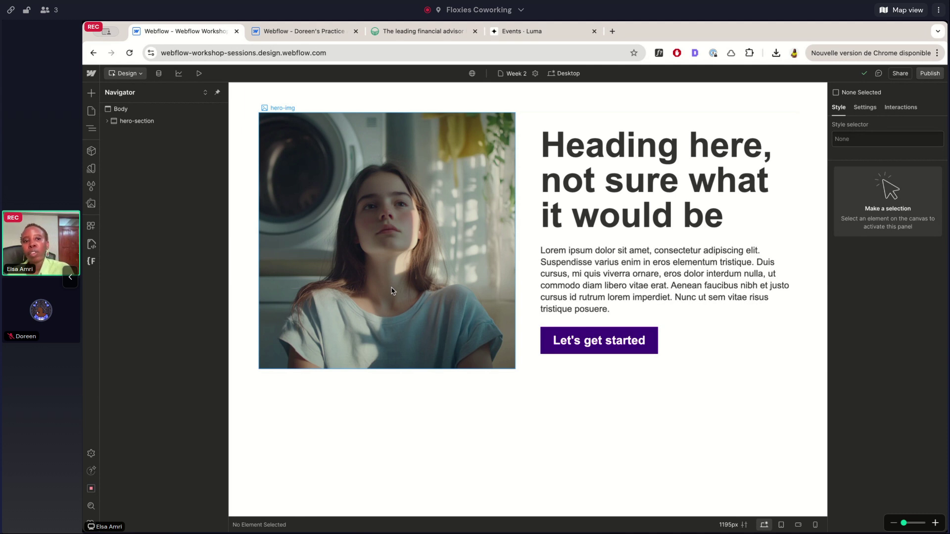
# Switch to the Luma event page and review the Week 5 review session agenda with the Week 1 to 4 topics.
pyautogui.click(540, 38)
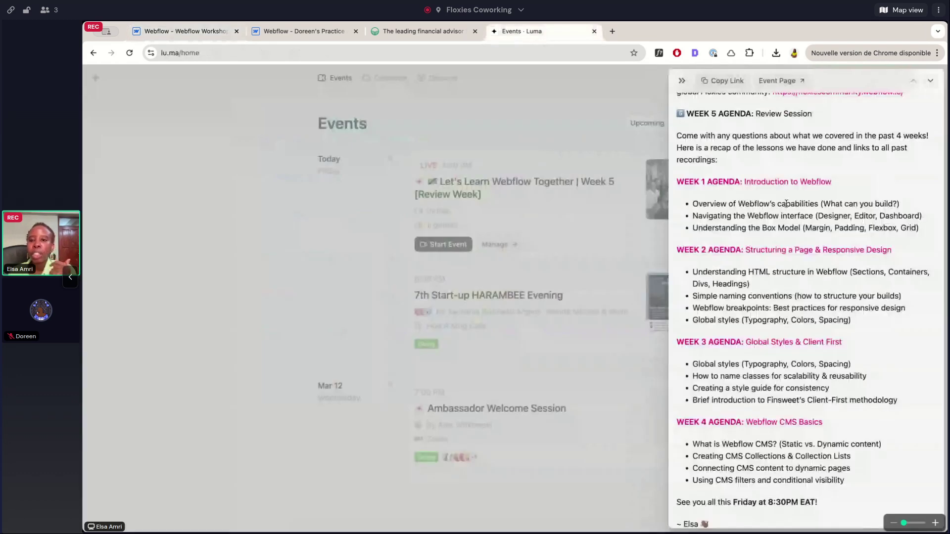
pyautogui.scroll(2, 787, 203)
pyautogui.scroll(1, 786, 204)
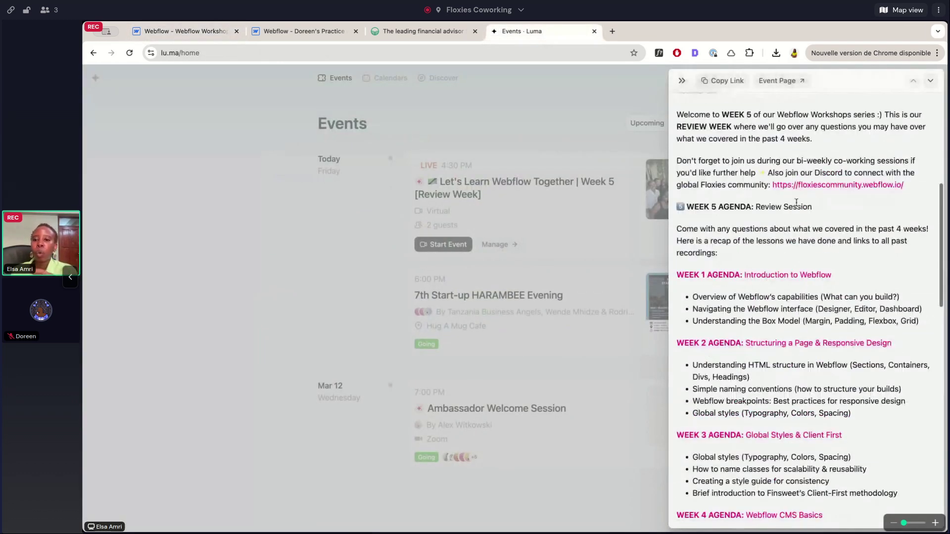
pyautogui.scroll(-2, 894, 298)
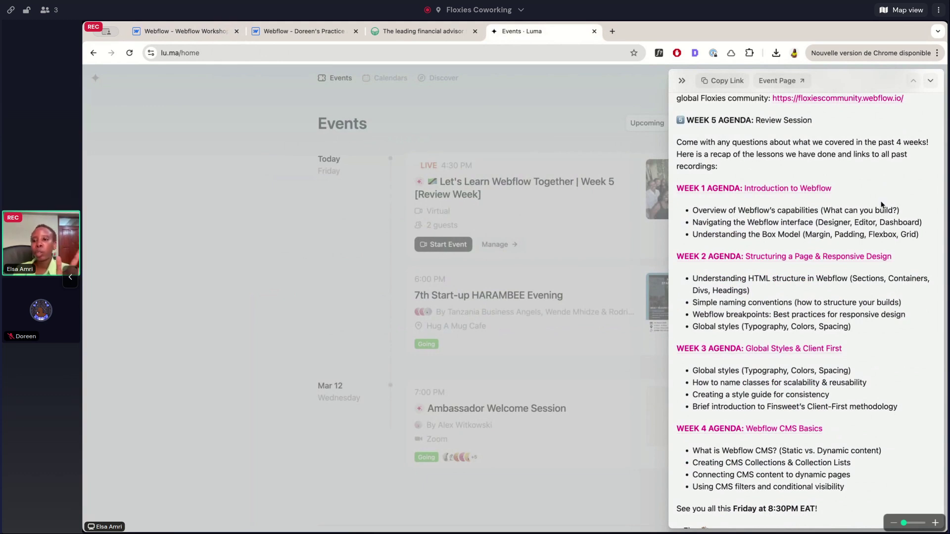
pyautogui.scroll(-1, 881, 204)
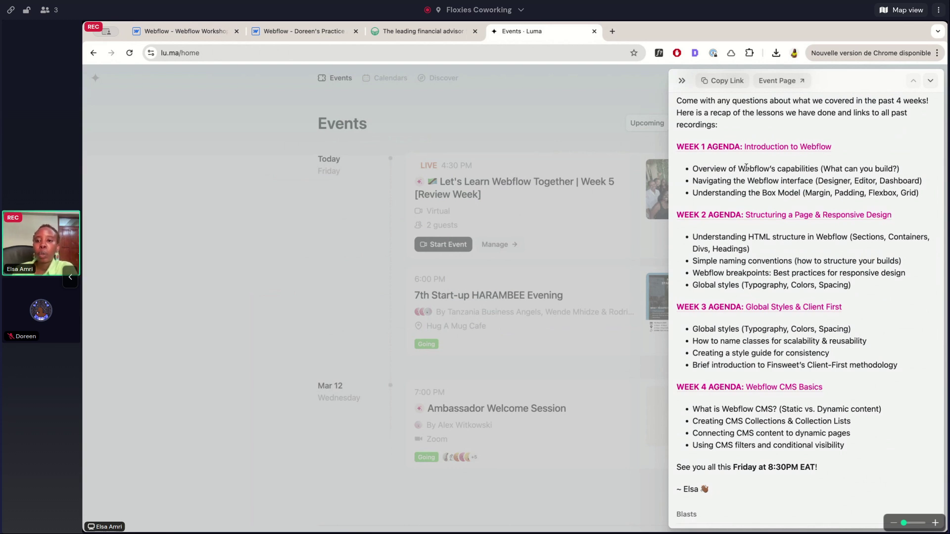
pyautogui.scroll(5, 738, 178)
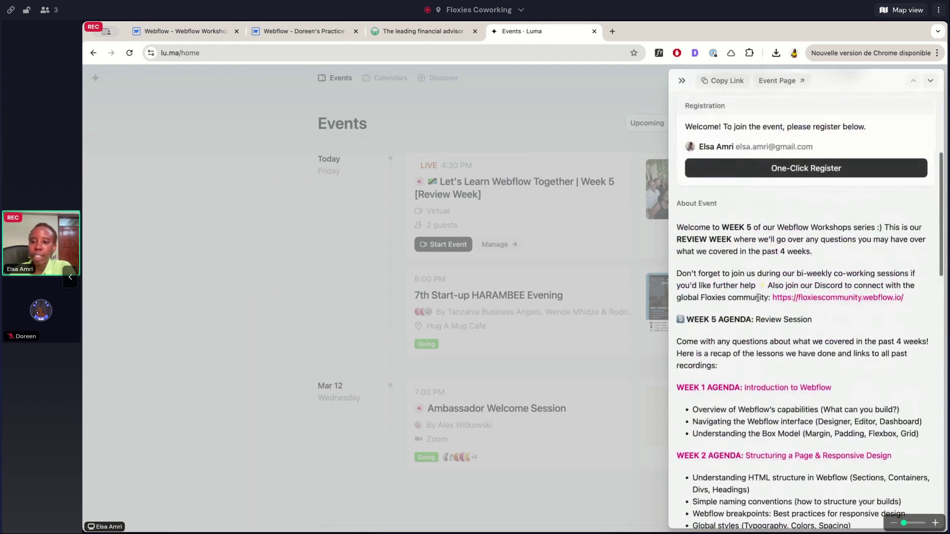
pyautogui.scroll(-6, 757, 298)
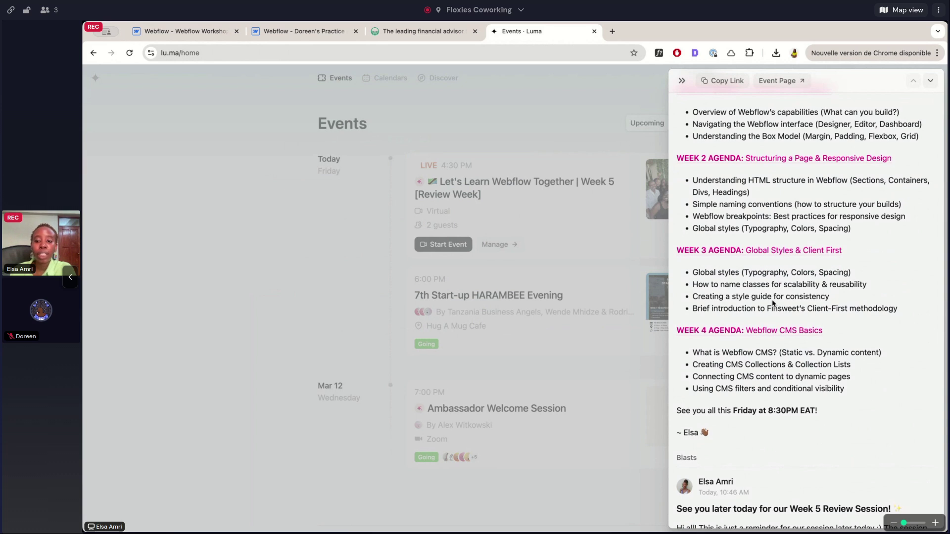
pyautogui.scroll(2, 773, 303)
pyautogui.scroll(4, 772, 303)
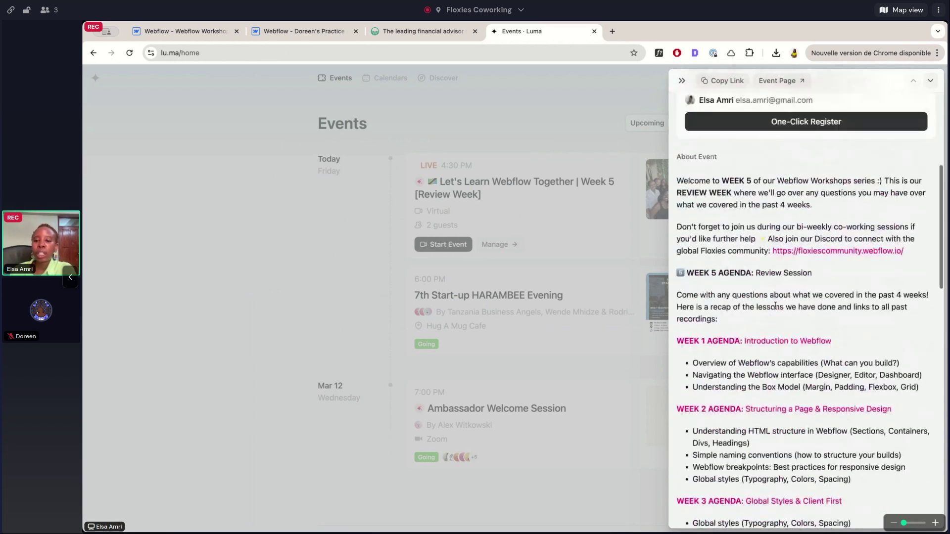
pyautogui.scroll(-8, 722, 309)
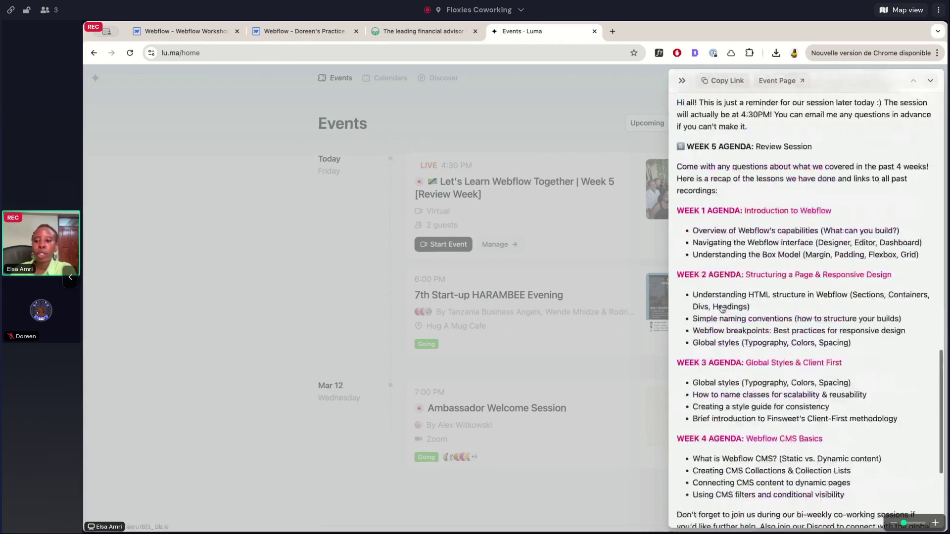
pyautogui.scroll(2, 721, 309)
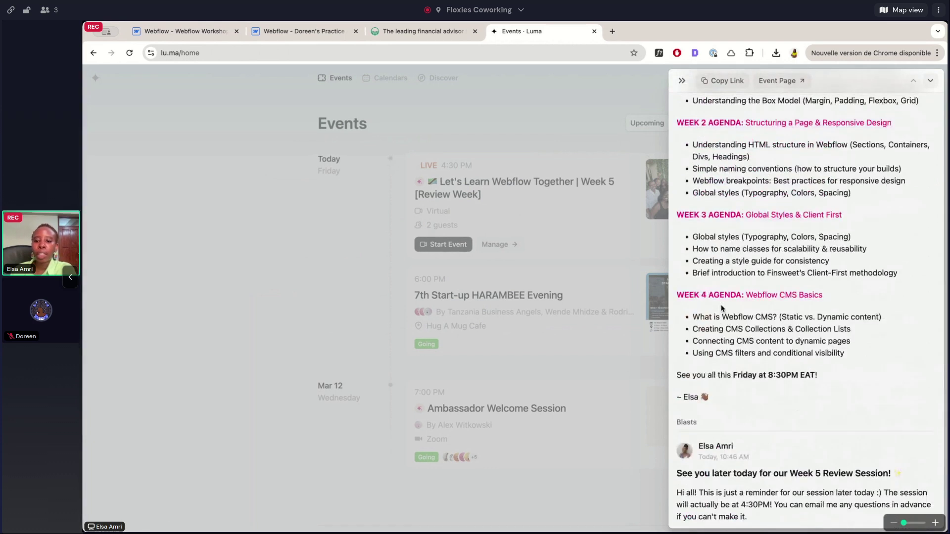
pyautogui.scroll(2, 721, 309)
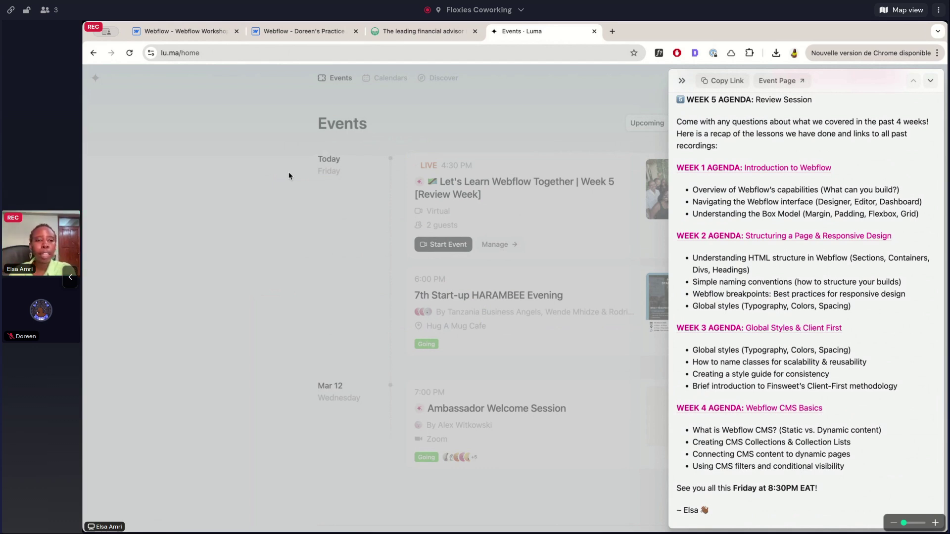
# Return to the Week 2 Webflow project, then switch to the Scefi practice site preview and look over its home page.
pyautogui.click(183, 31)
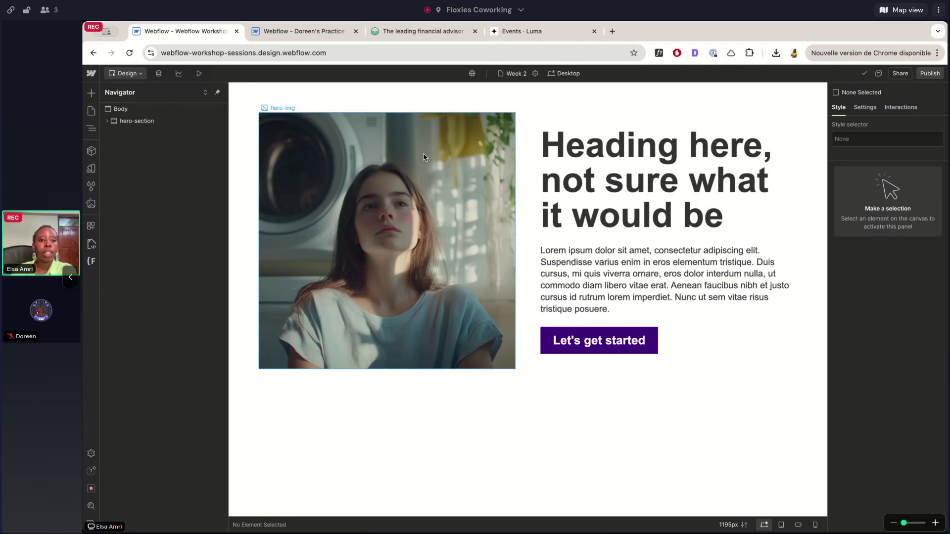
pyautogui.click(558, 104)
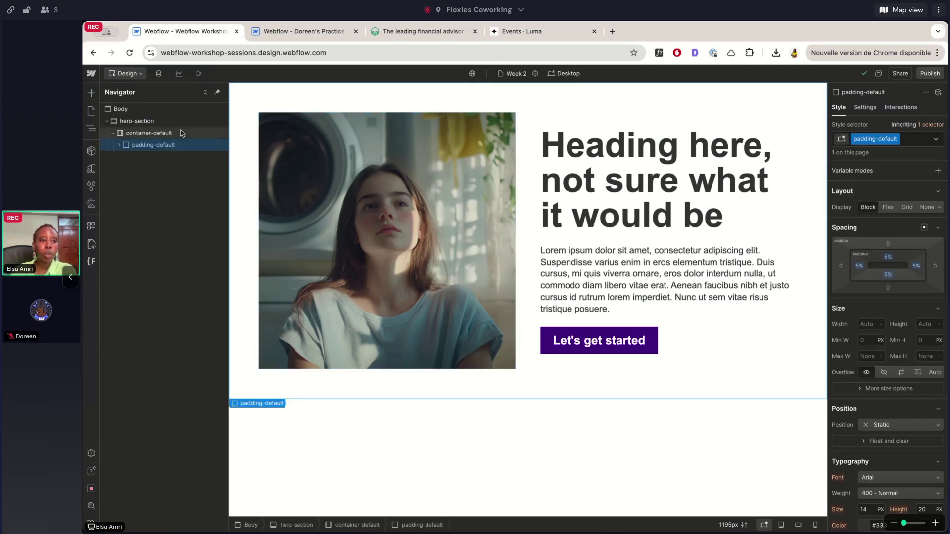
pyautogui.click(300, 32)
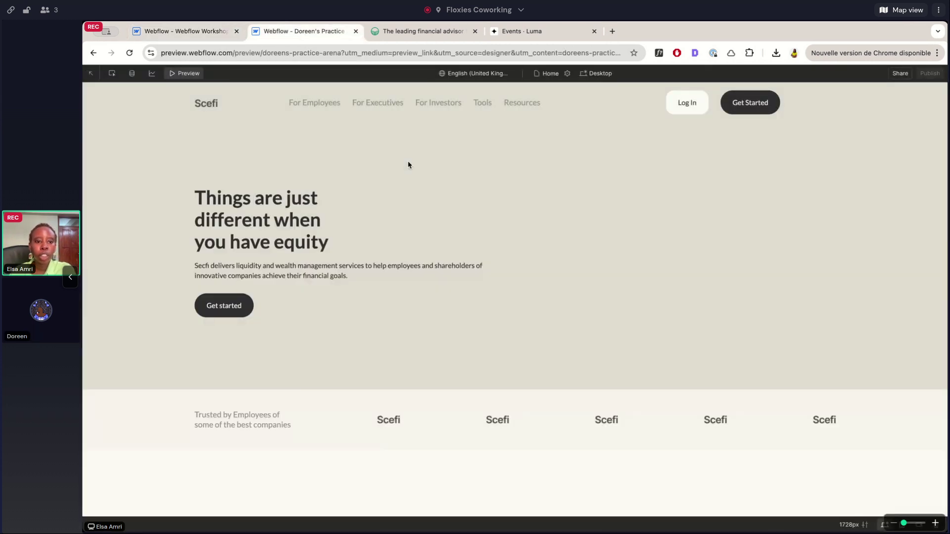
pyautogui.scroll(-5, 434, 356)
pyautogui.scroll(-3, 434, 356)
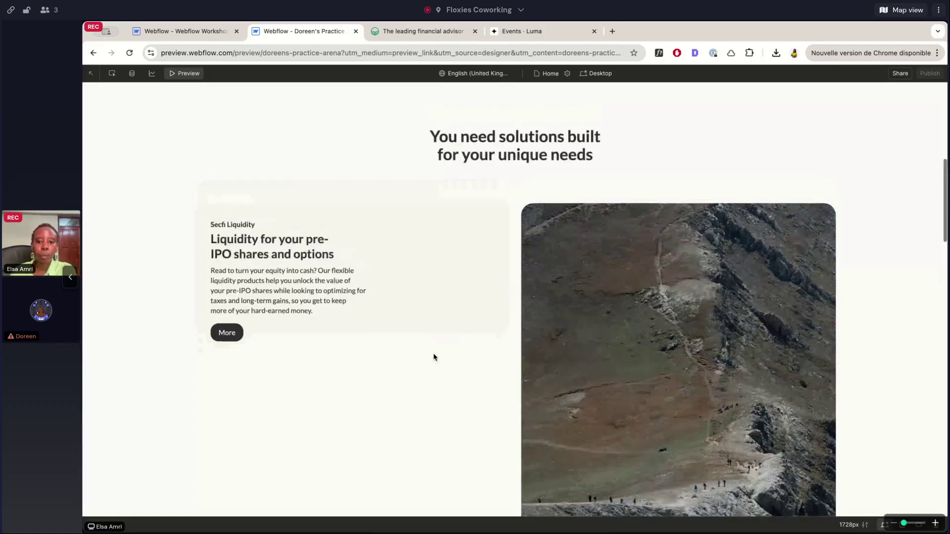
pyautogui.scroll(6, 434, 356)
pyautogui.scroll(2, 434, 357)
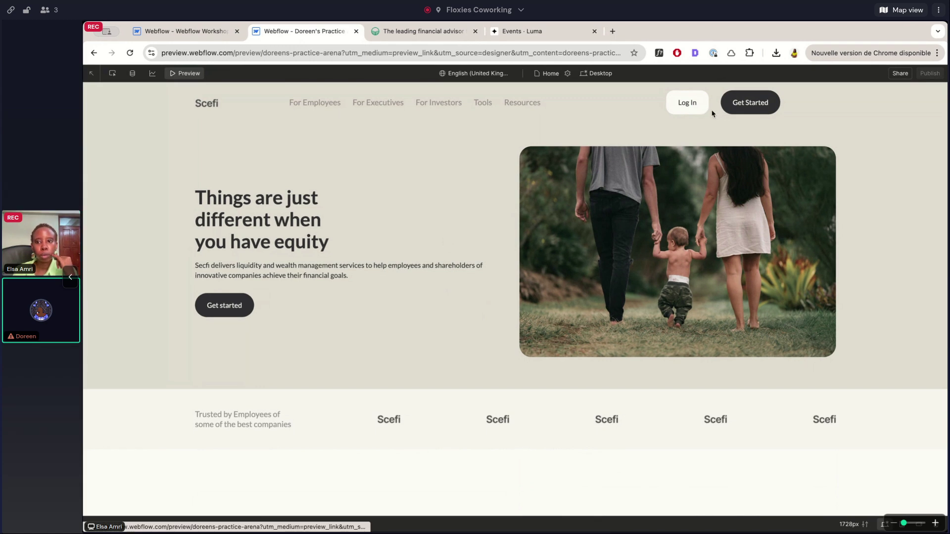
# Compare the placement of the Log In and Get Started navigation buttons with the Secfi reference design on Land-book.
pyautogui.click(410, 40)
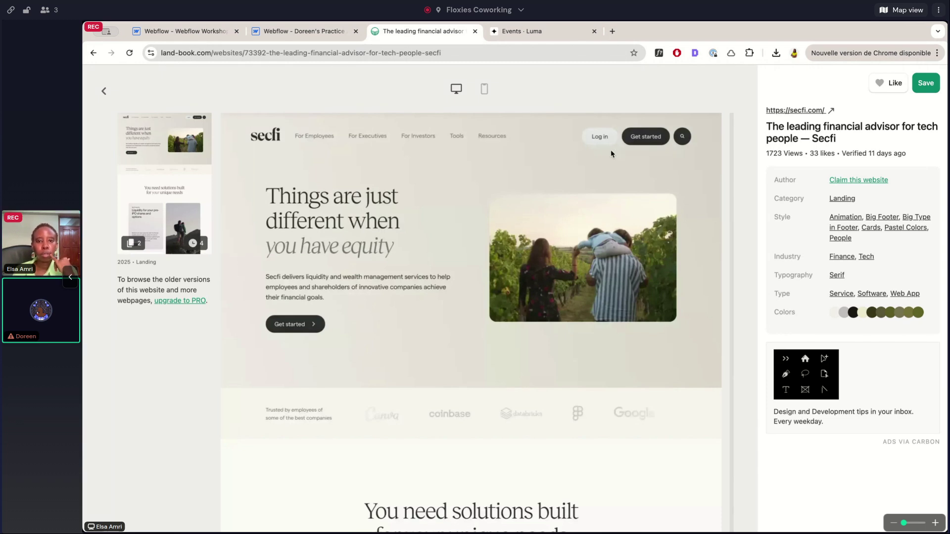
pyautogui.click(333, 35)
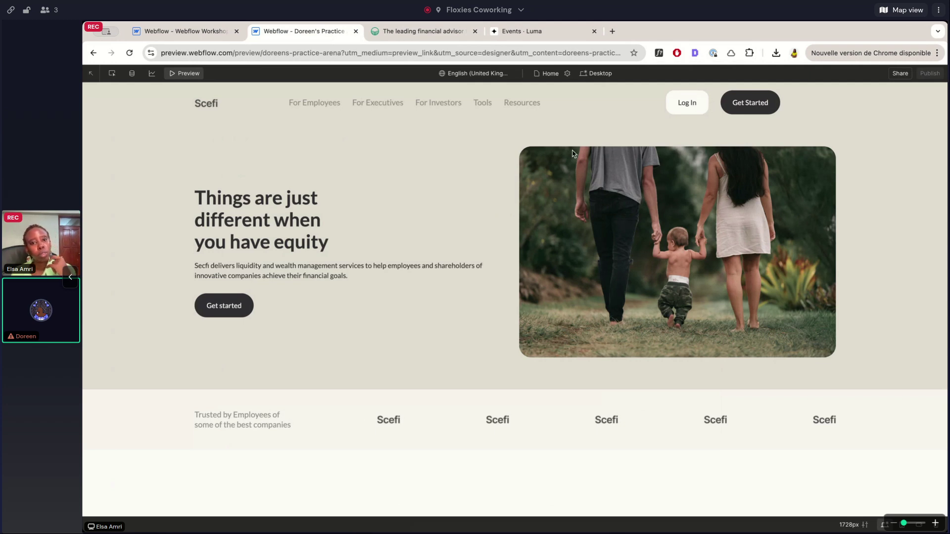
pyautogui.click(183, 74)
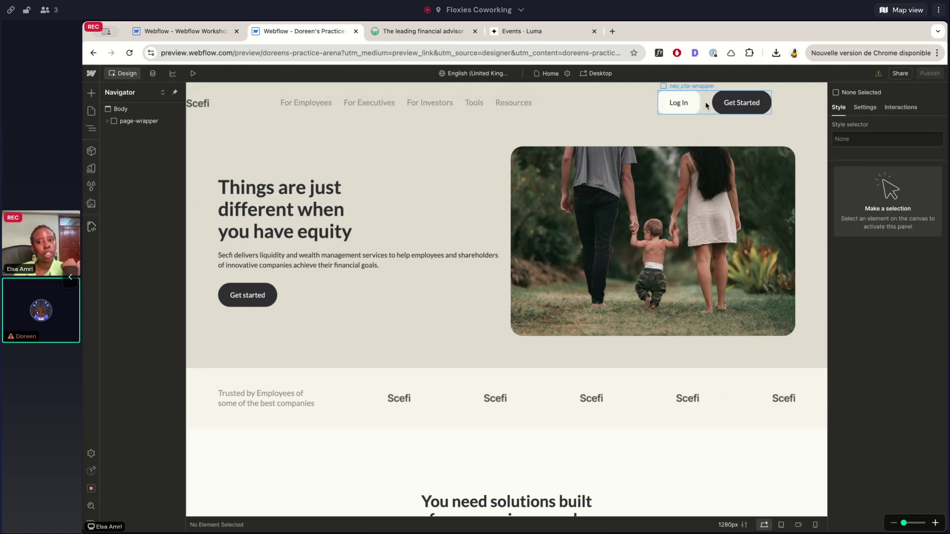
pyautogui.click(621, 86)
pyautogui.click(388, 31)
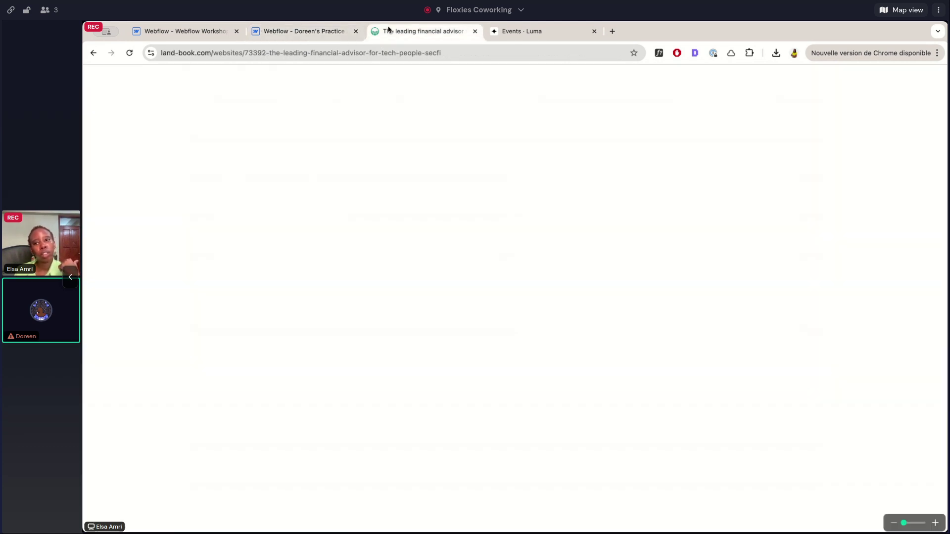
pyautogui.click(316, 31)
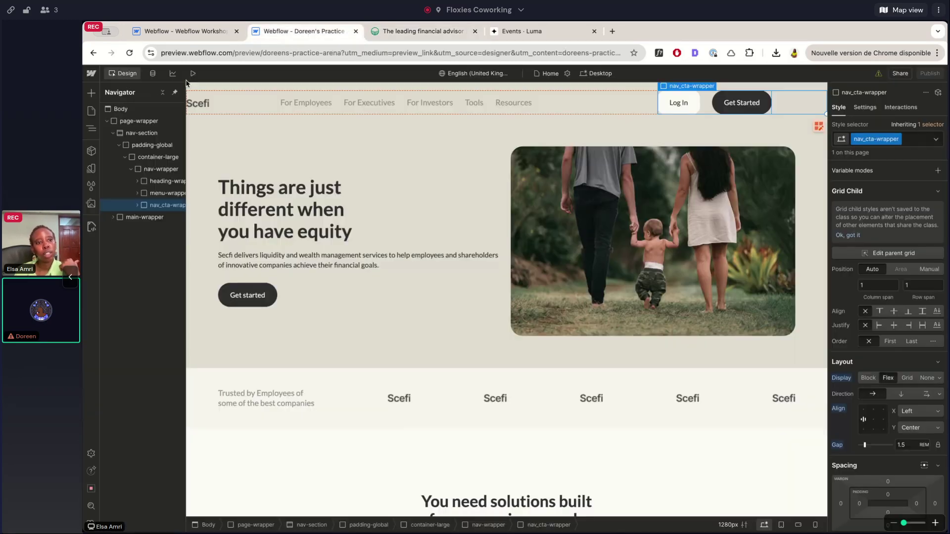
pyautogui.click(190, 73)
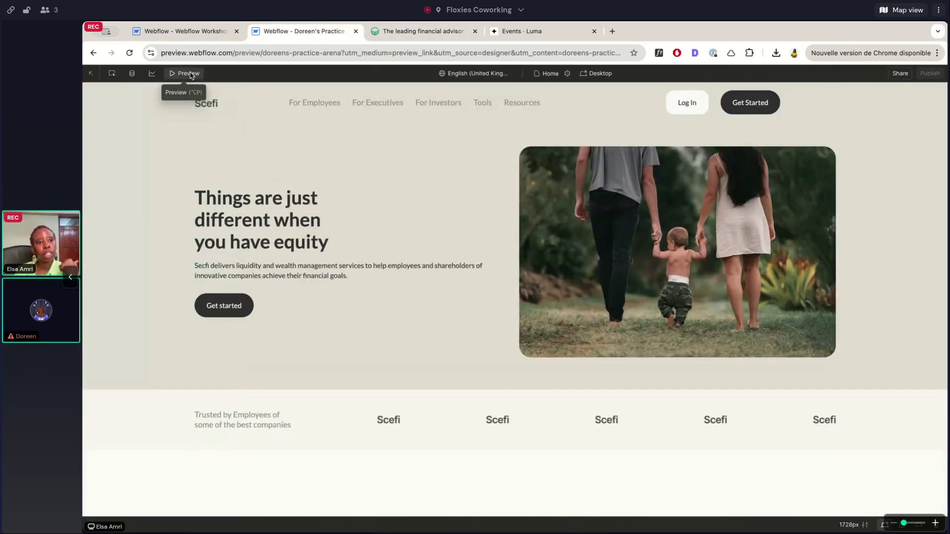
# Return to the design view and inspect the grid column settings of the nav-wrapper that holds the navigation buttons.
pyautogui.click(191, 73)
pyautogui.click(801, 102)
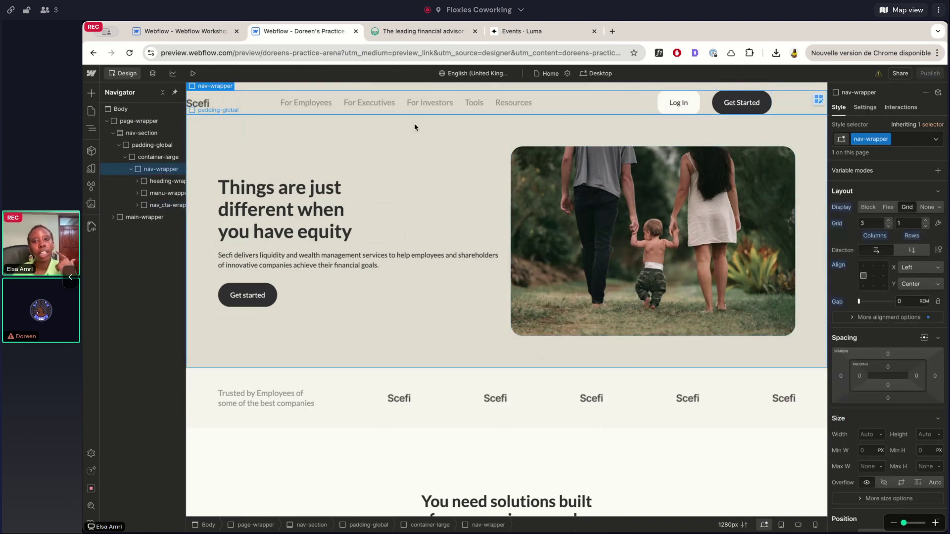
pyautogui.click(708, 104)
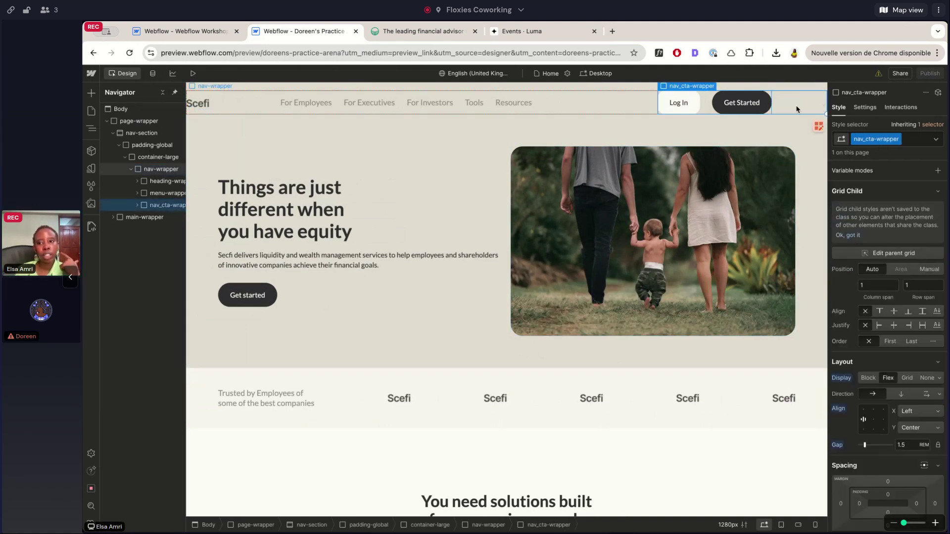
pyautogui.click(798, 109)
pyautogui.click(938, 223)
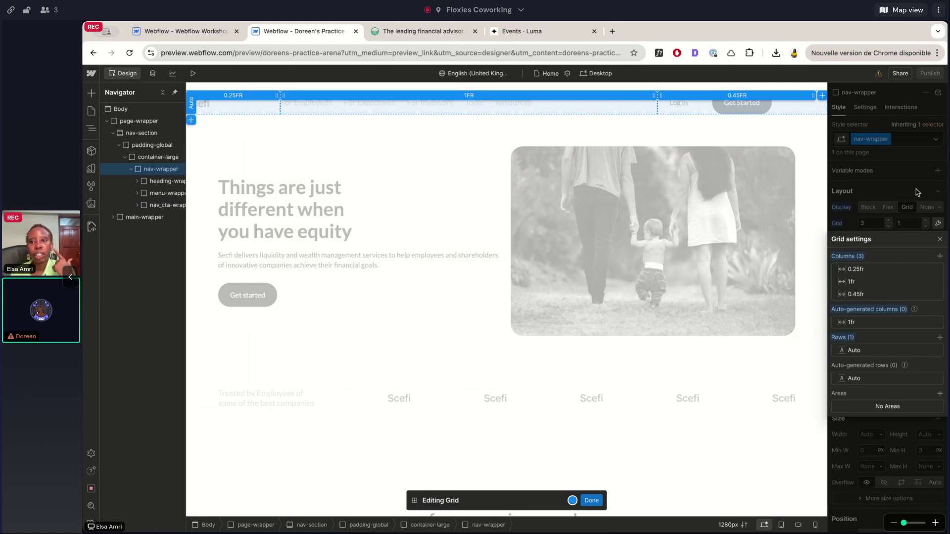
pyautogui.press('Escape')
# Widen the Navigator and justify the nav_cta-wrapper to the end of its grid cell.
pyautogui.hscroll(1, 160, 181)
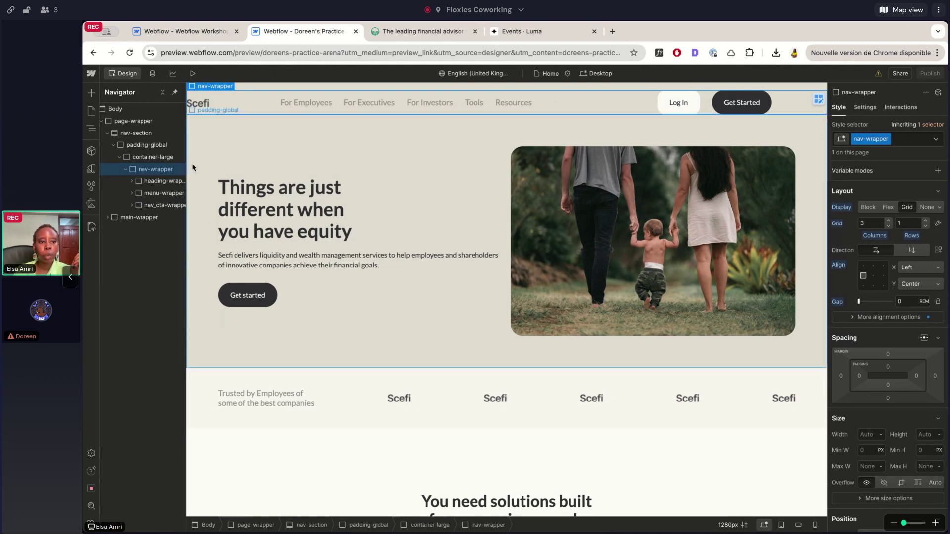
pyautogui.moveTo(184, 161); pyautogui.dragTo(199, 161)
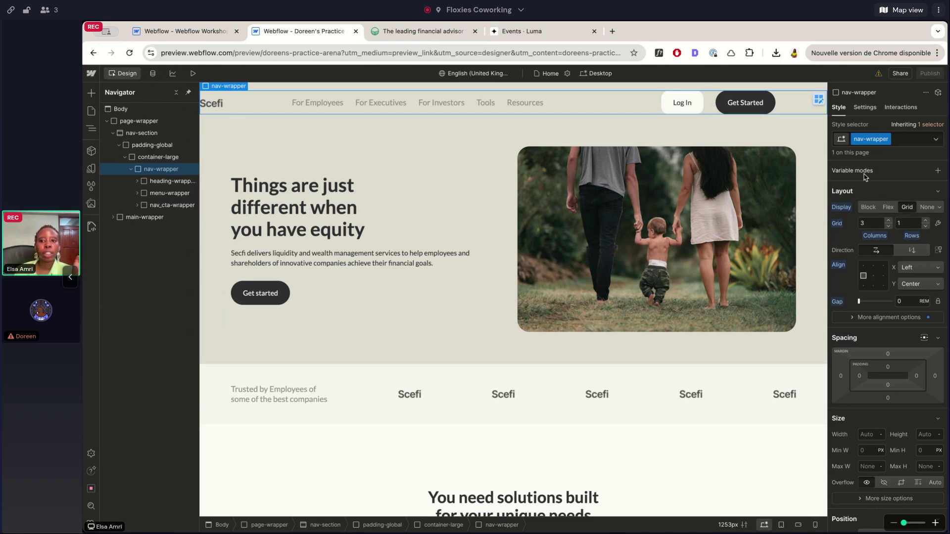
pyautogui.click(167, 205)
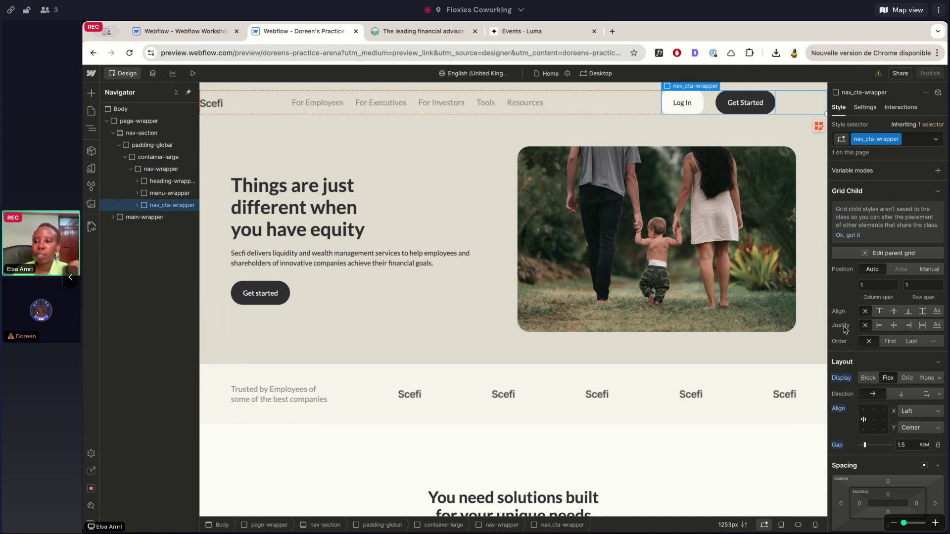
pyautogui.click(908, 325)
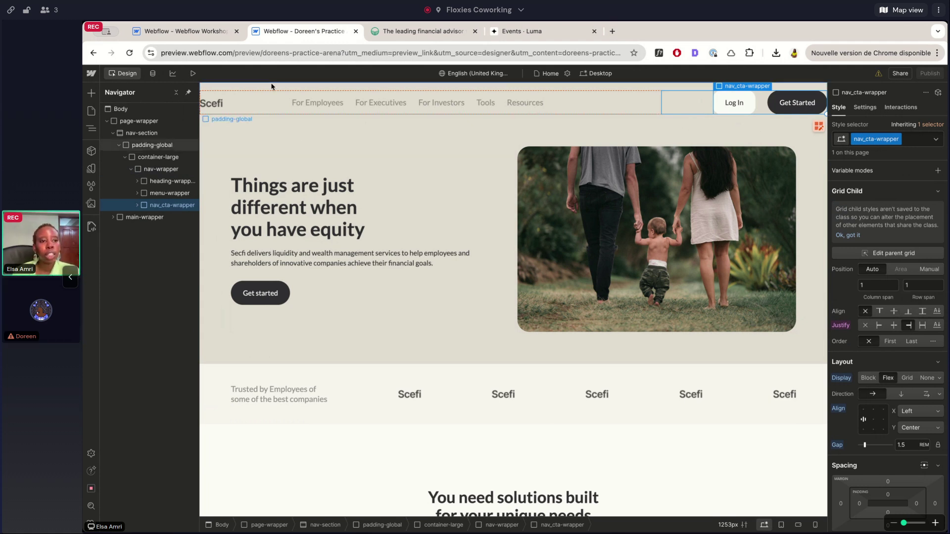
# Preview the home page and compare the realigned navigation buttons with the Secfi reference design.
pyautogui.click(193, 74)
pyautogui.scroll(-1, 414, 251)
pyautogui.scroll(1, 414, 250)
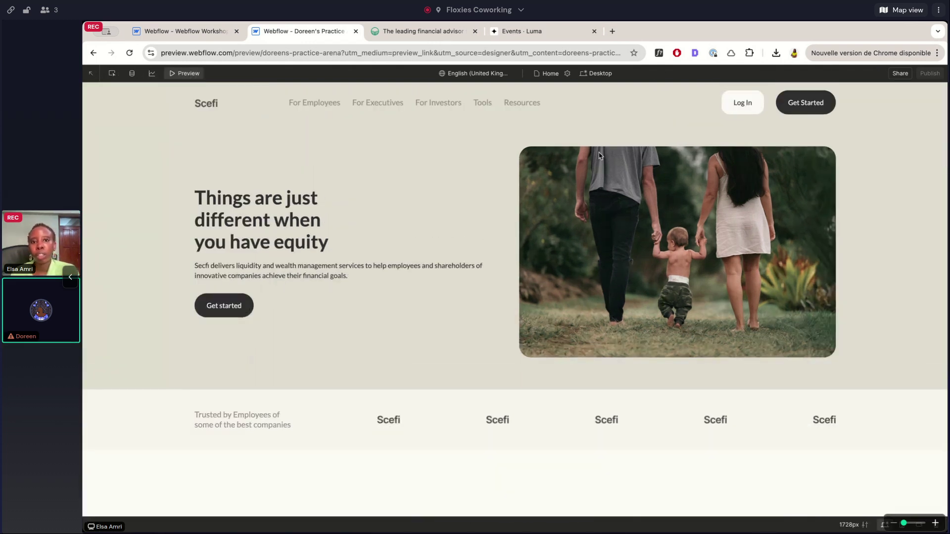
pyautogui.click(420, 33)
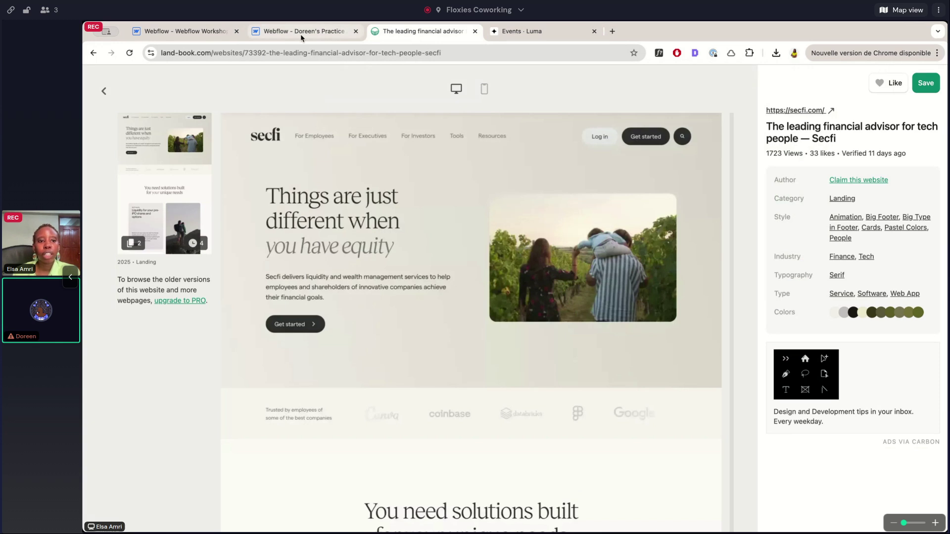
pyautogui.click(302, 32)
# Return to the design view, widen the Navigator, and inspect the hero section's image, padding-global and hero-wrapper.
pyautogui.click(172, 74)
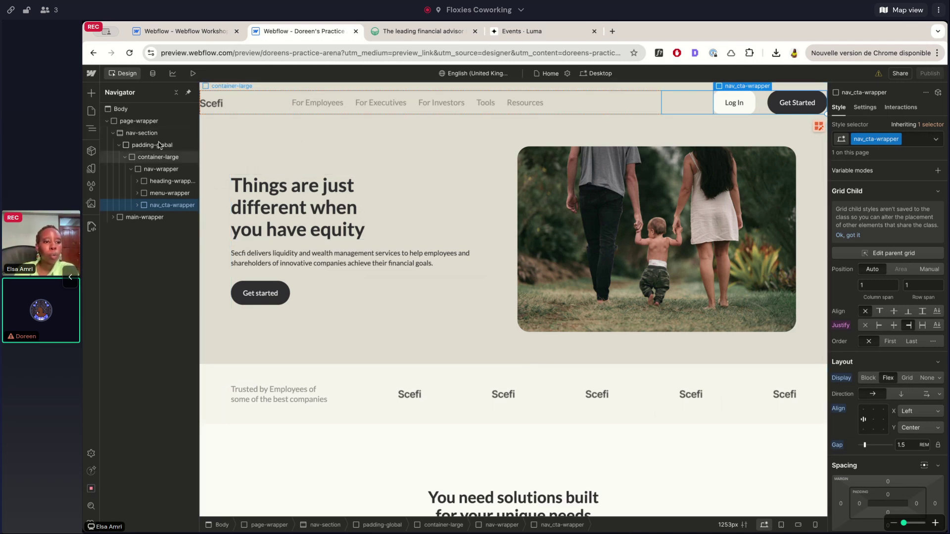
pyautogui.moveTo(198, 131); pyautogui.dragTo(204, 131)
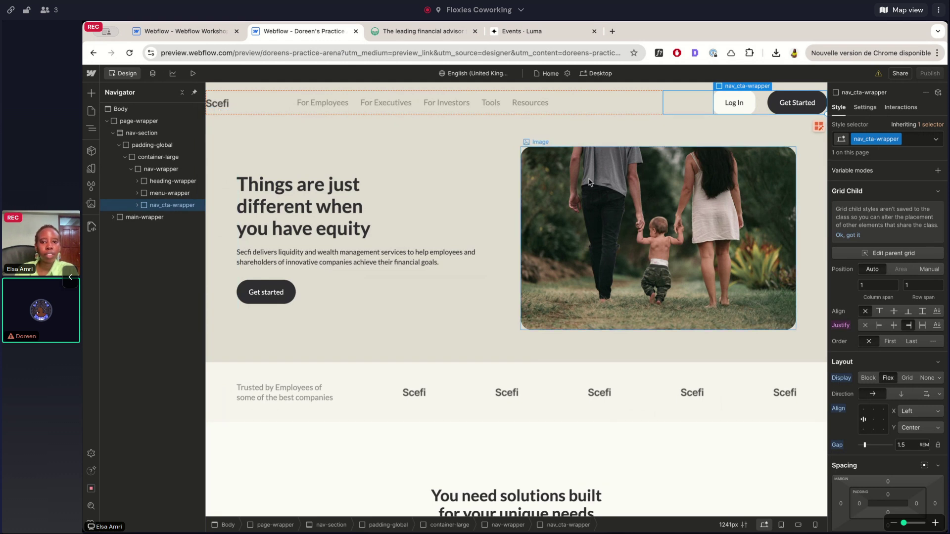
pyautogui.click(543, 194)
pyautogui.scroll(-1, 441, 236)
pyautogui.scroll(1, 441, 236)
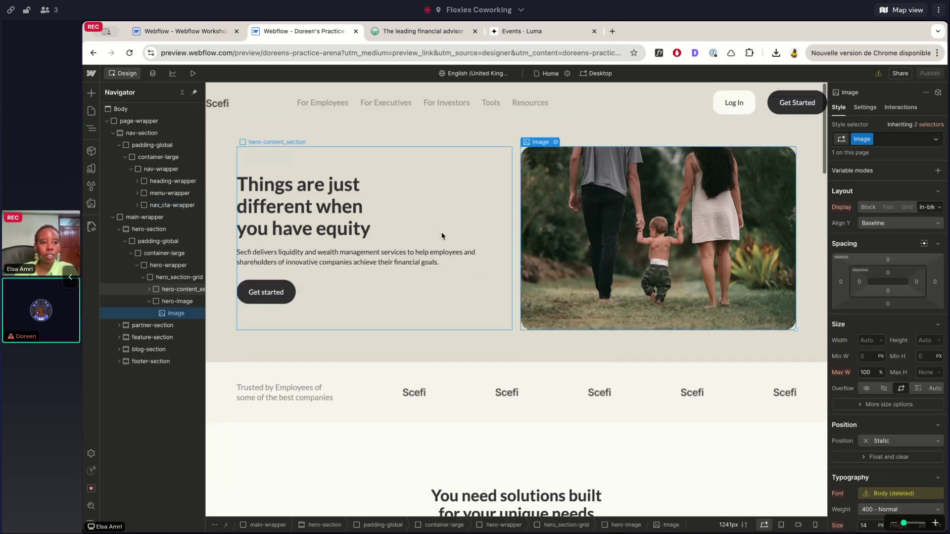
pyautogui.click(219, 206)
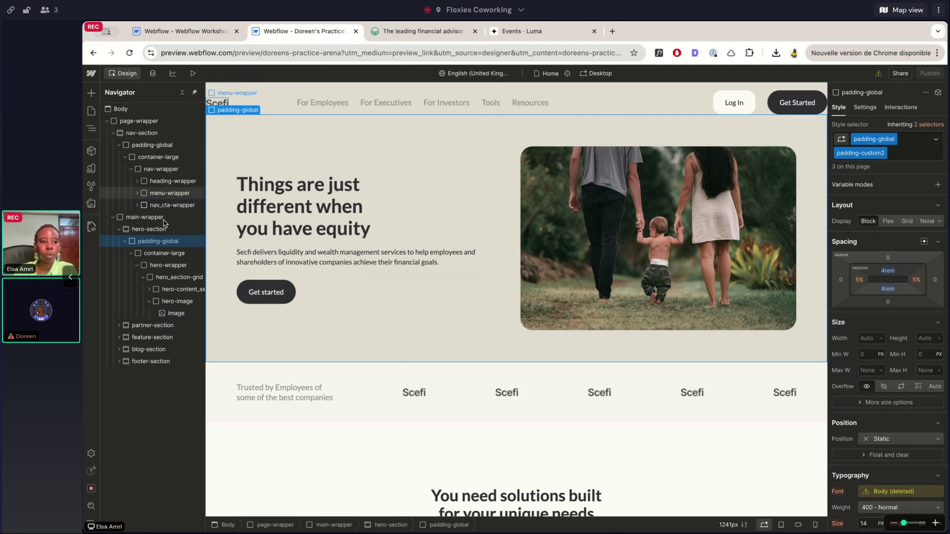
pyautogui.click(169, 265)
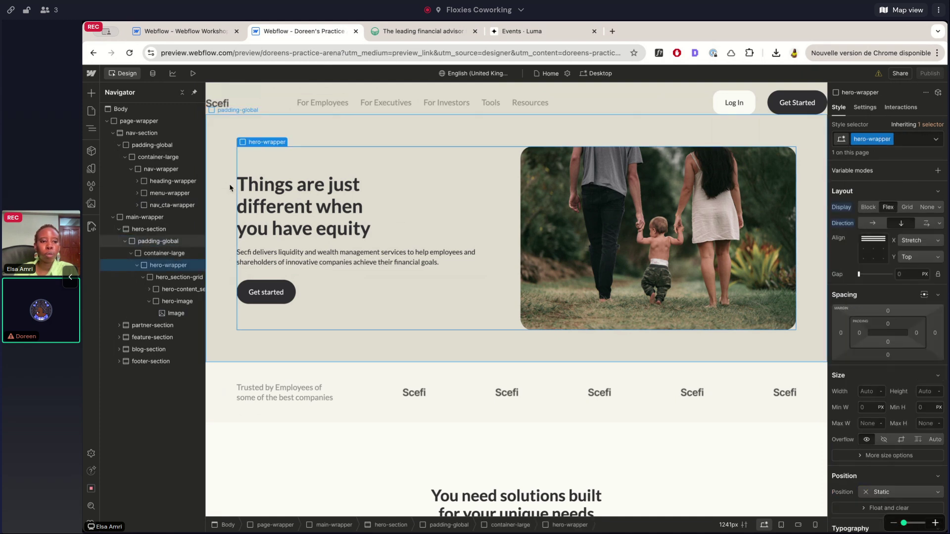
# Collapse hero_section-grid in the Navigator and reset the top and bottom padding of the hero section's padding-global.
pyautogui.hscroll(1, 146, 283)
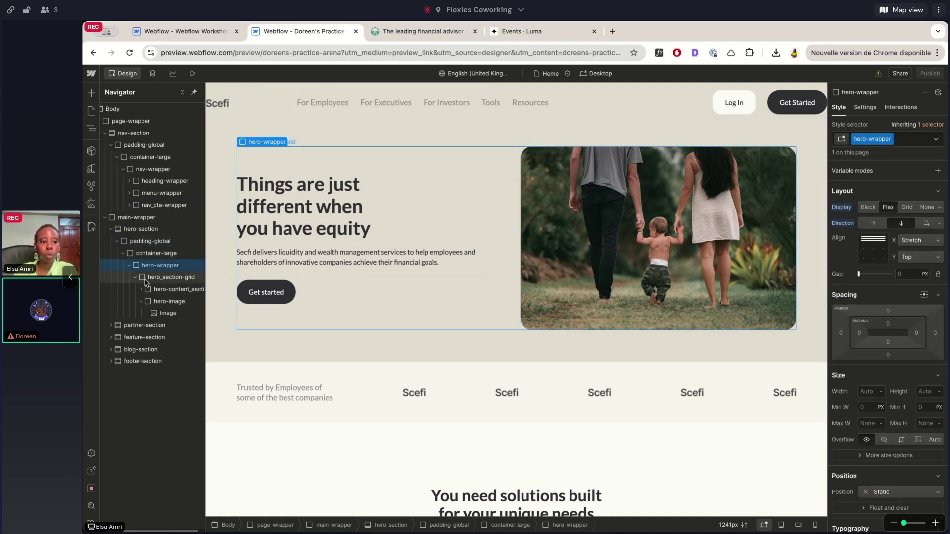
pyautogui.hscroll(-1, 148, 277)
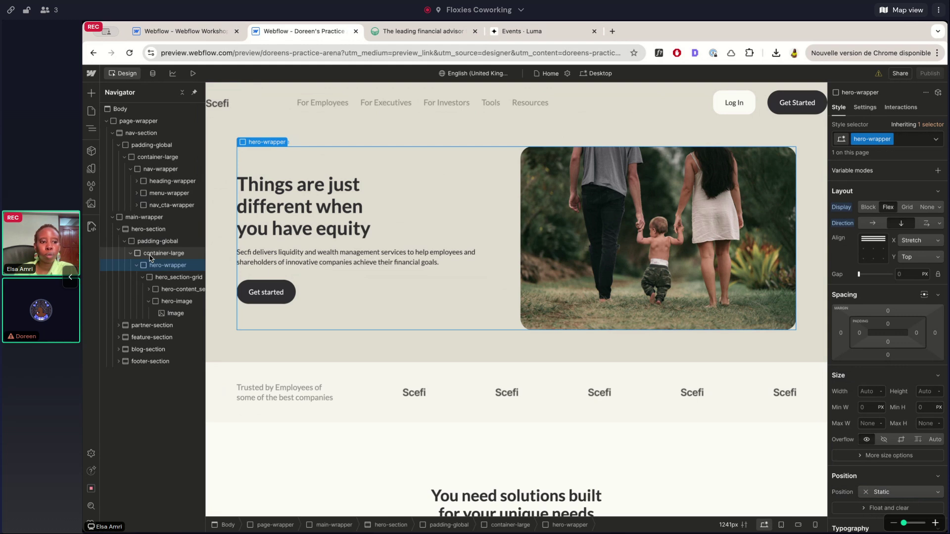
pyautogui.click(143, 277)
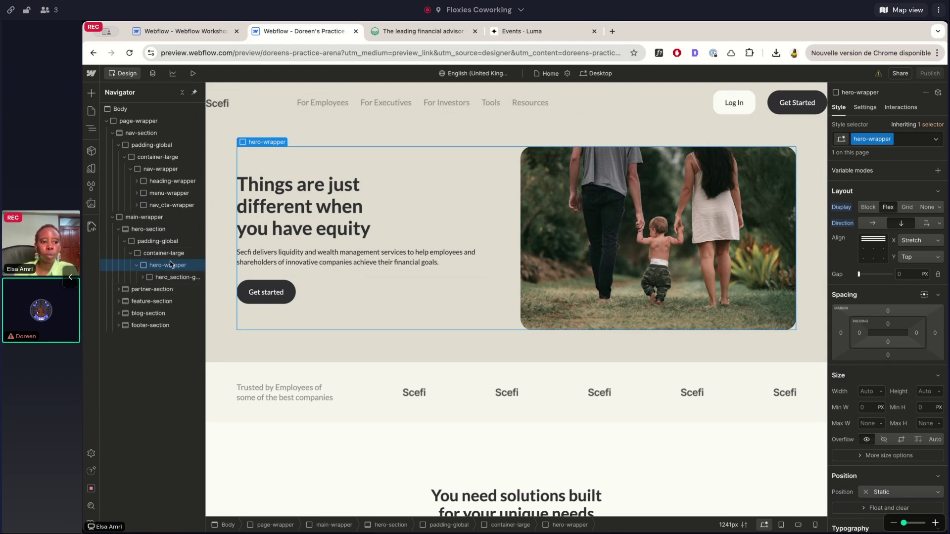
pyautogui.click(163, 242)
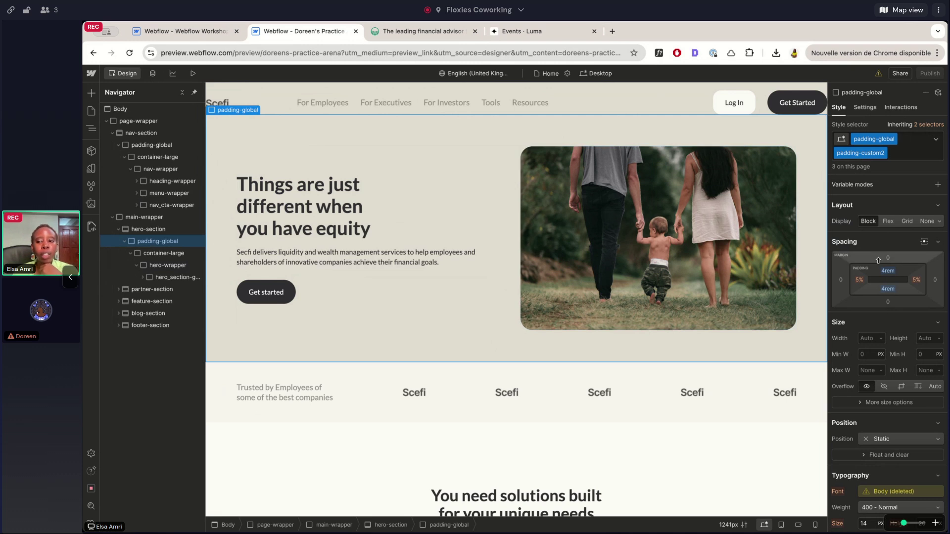
pyautogui.keyDown('alt'); pyautogui.click(886, 275); pyautogui.keyUp('alt')
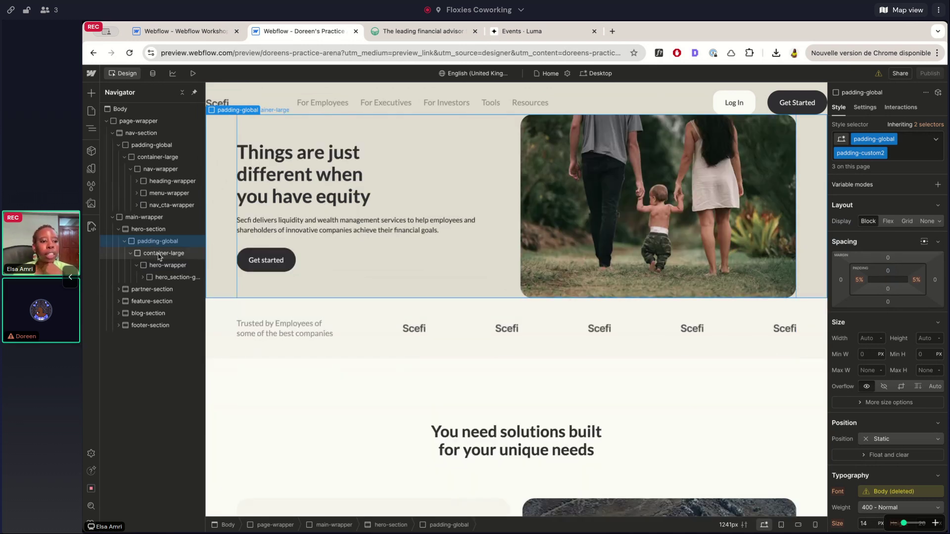
# Collapse the hero section's container-large and wrap it in a div block.
pyautogui.click(135, 254)
pyautogui.click(135, 254)
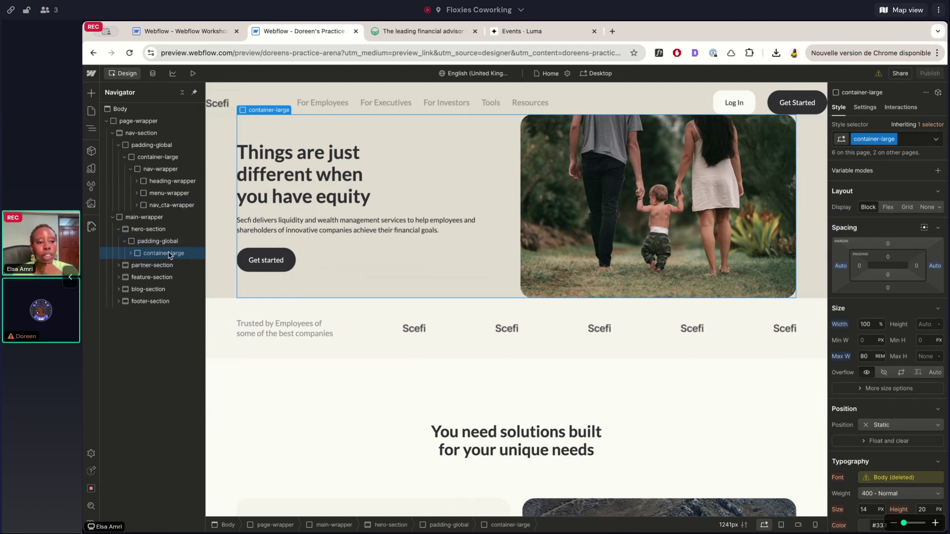
pyautogui.rightClick(163, 254)
pyautogui.moveTo(198, 277)
pyautogui.click(269, 277)
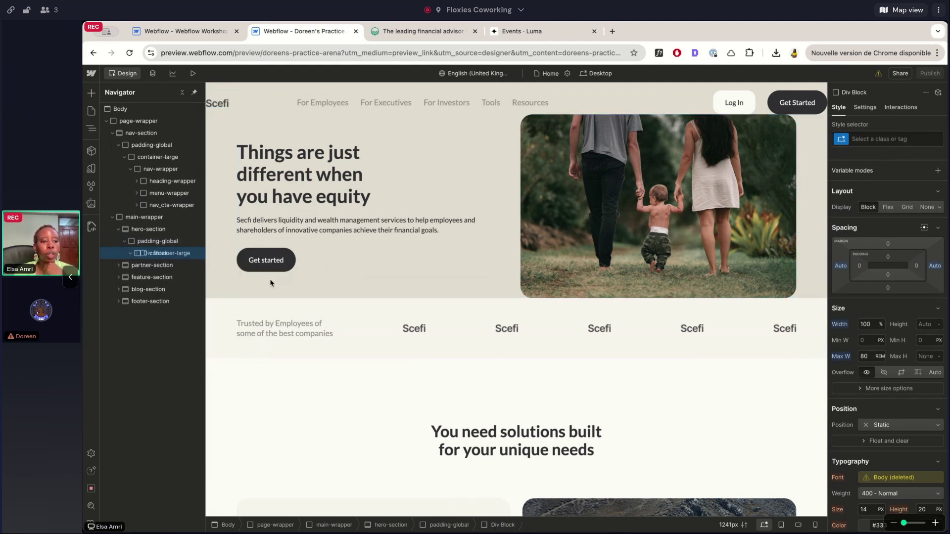
# Assign the padding-vertical class to the new div block around the hero's container-large.
pyautogui.click(872, 139)
pyautogui.write('p')
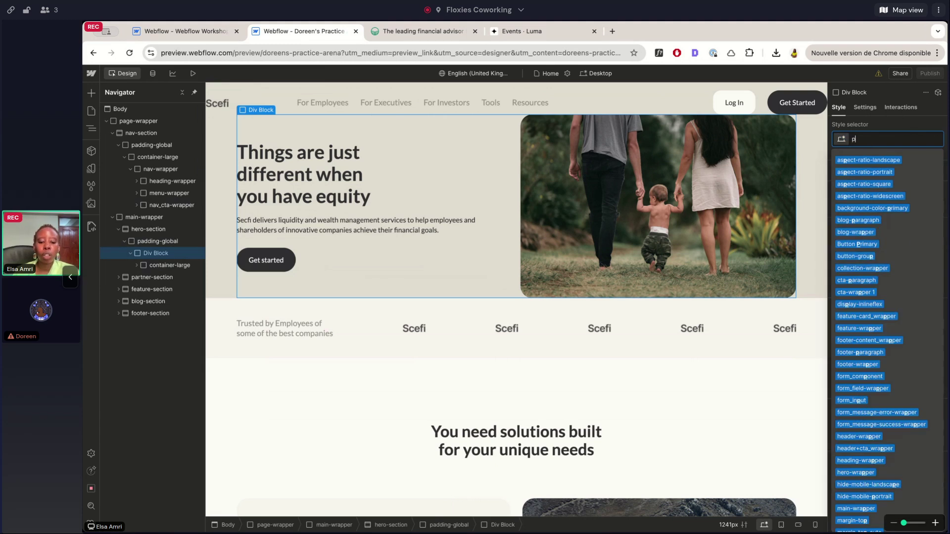
pyautogui.write('adding-vert')
pyautogui.press('Return')
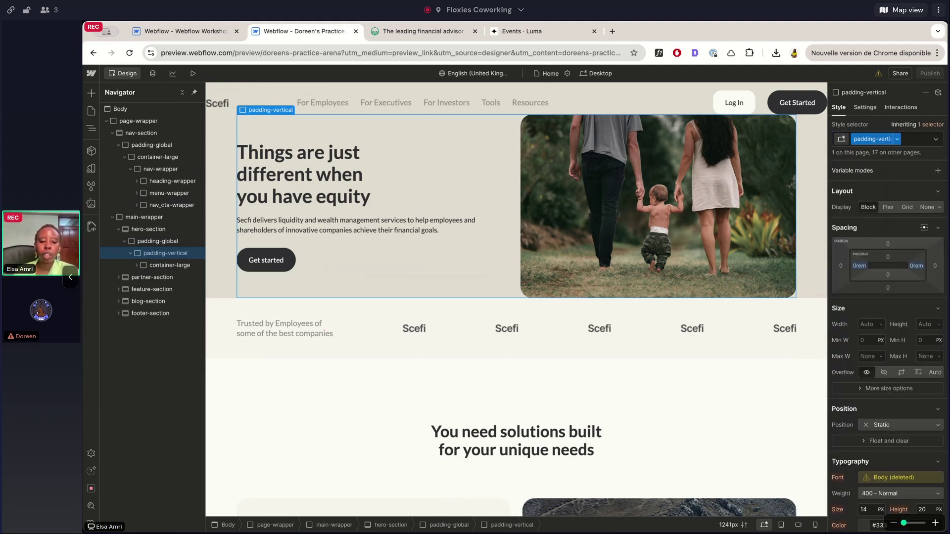
# Try the combo classes padding-huge and padding-medium on the hero section's padding-vertical wrapper.
pyautogui.click(915, 139)
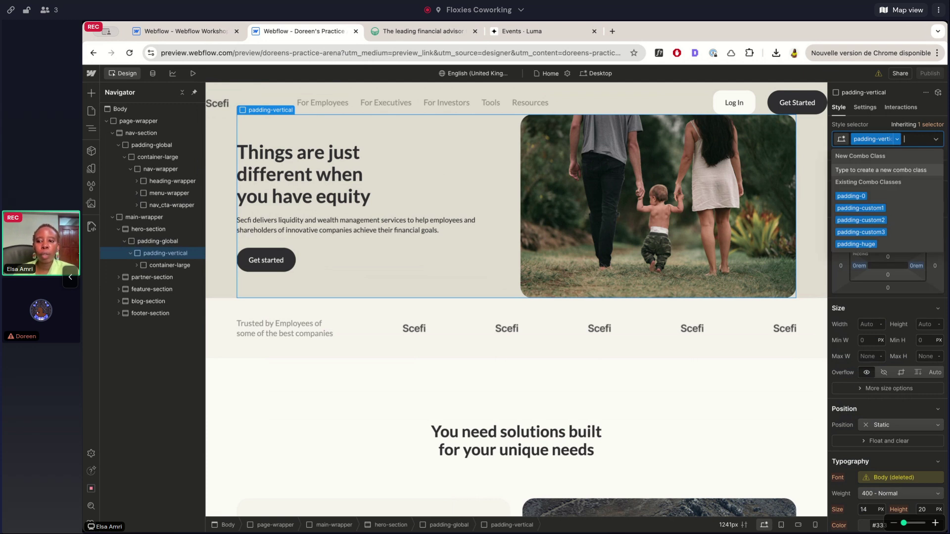
pyautogui.write('huge')
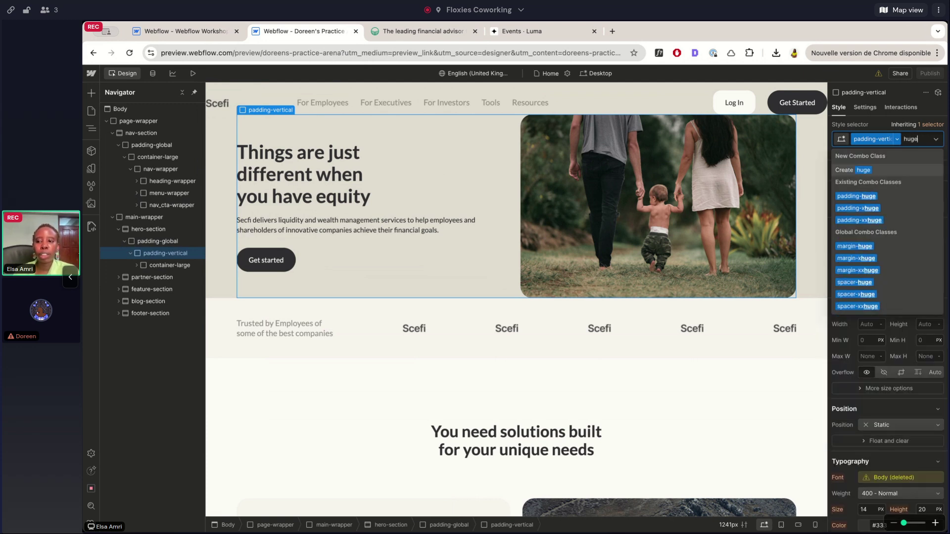
pyautogui.click(853, 196)
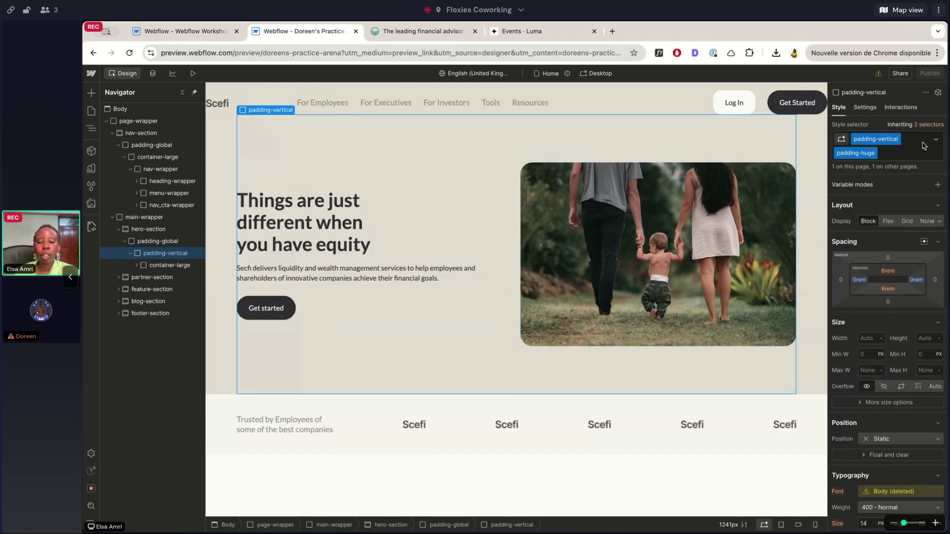
pyautogui.click(915, 146)
pyautogui.press('BackSpace')
pyautogui.write('med')
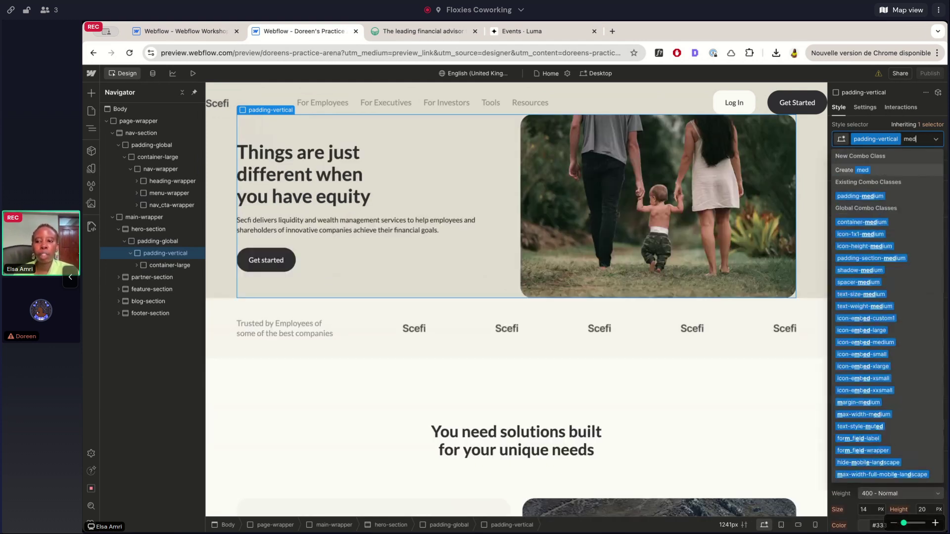
pyautogui.click(893, 195)
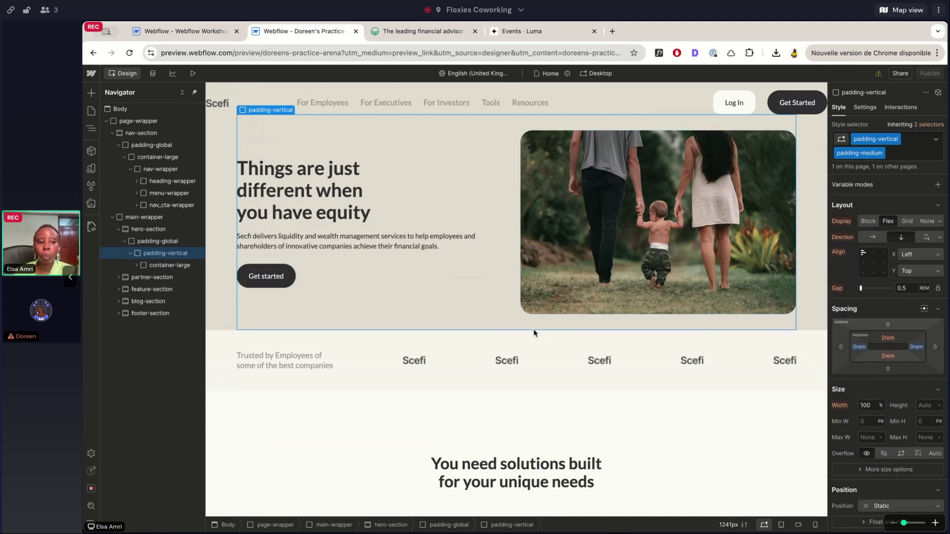
# Replace the padding-medium combo class on the hero's padding-vertical wrapper with padding-xxlarge.
pyautogui.click(901, 157)
pyautogui.press('BackSpace')
pyautogui.write('x')
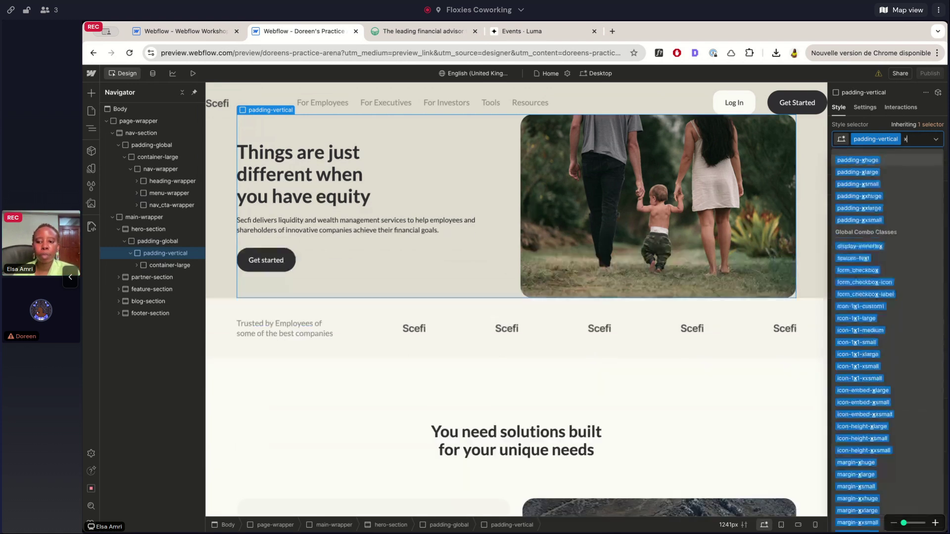
pyautogui.write('xl')
pyautogui.press('Return')
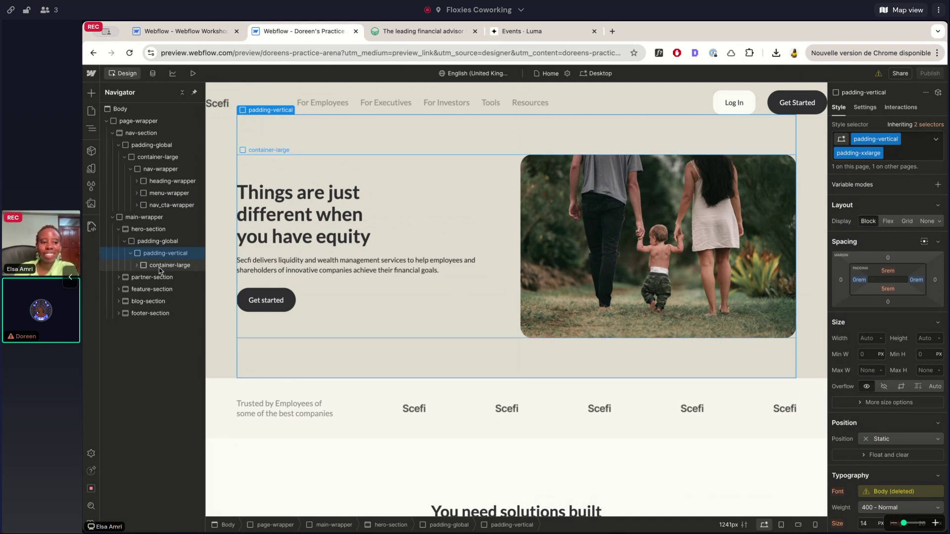
# Check the hero's padding-global, and inspect the partners-wrapper and its first logo image.
pyautogui.click(158, 243)
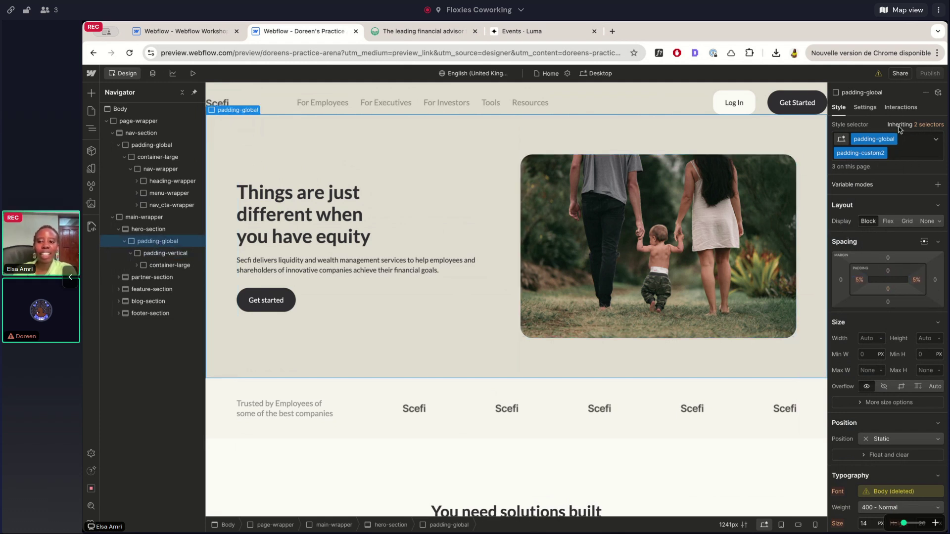
pyautogui.click(375, 413)
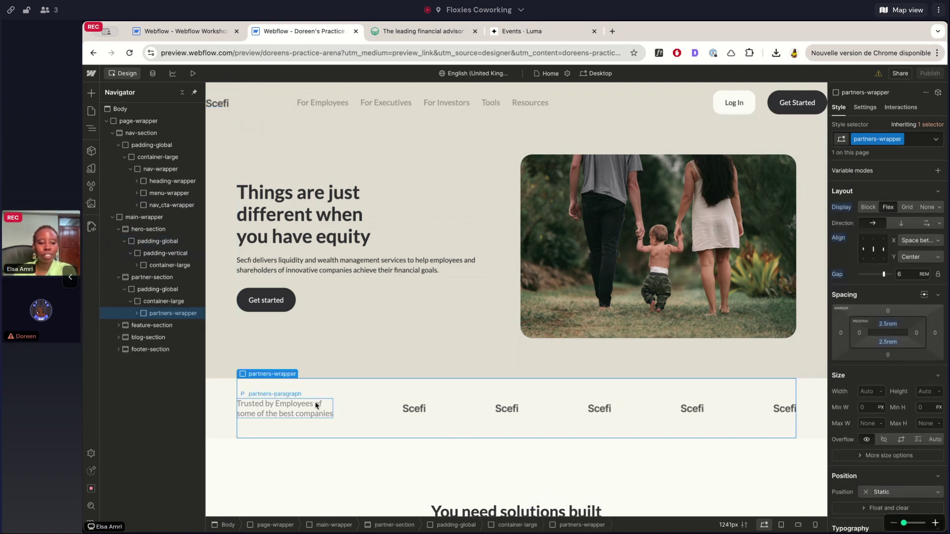
pyautogui.click(413, 408)
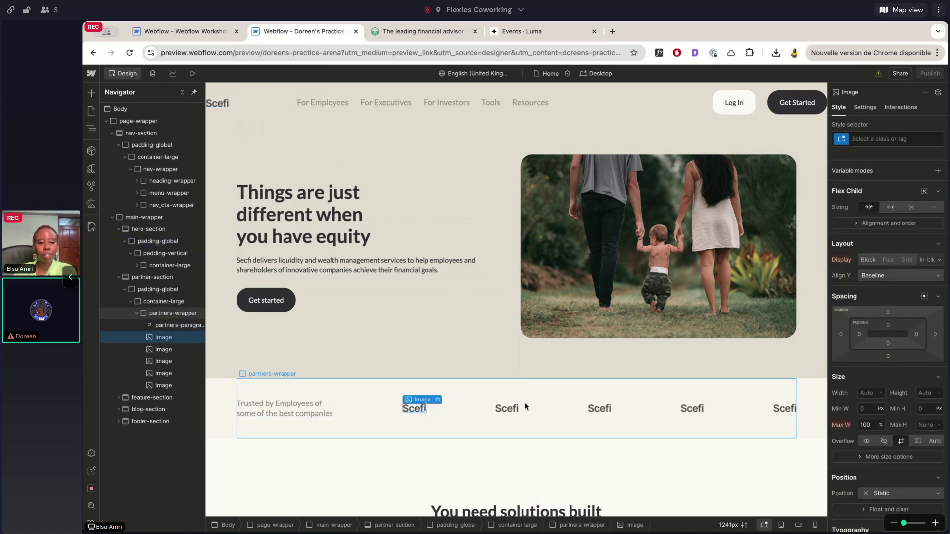
# Examine the feature section's layout, inspecting the feature-image and the padding-medium block of the Secfi Liquidity card.
pyautogui.scroll(-5, 525, 406)
pyautogui.scroll(1, 527, 406)
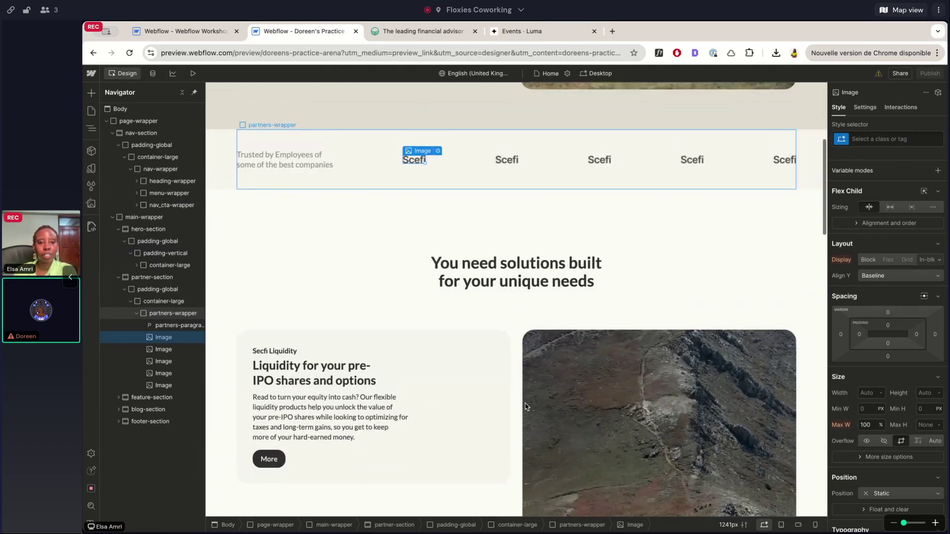
pyautogui.scroll(-4, 505, 312)
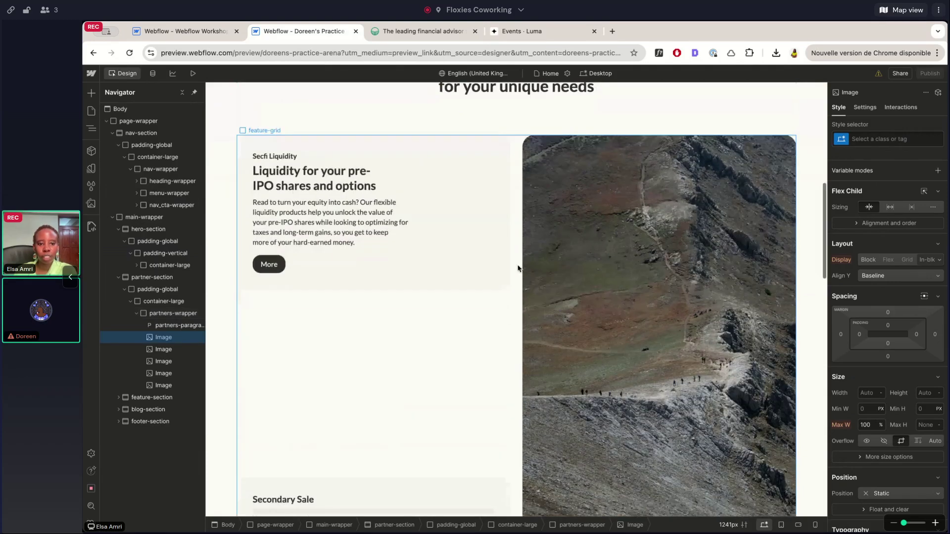
pyautogui.scroll(-2, 518, 267)
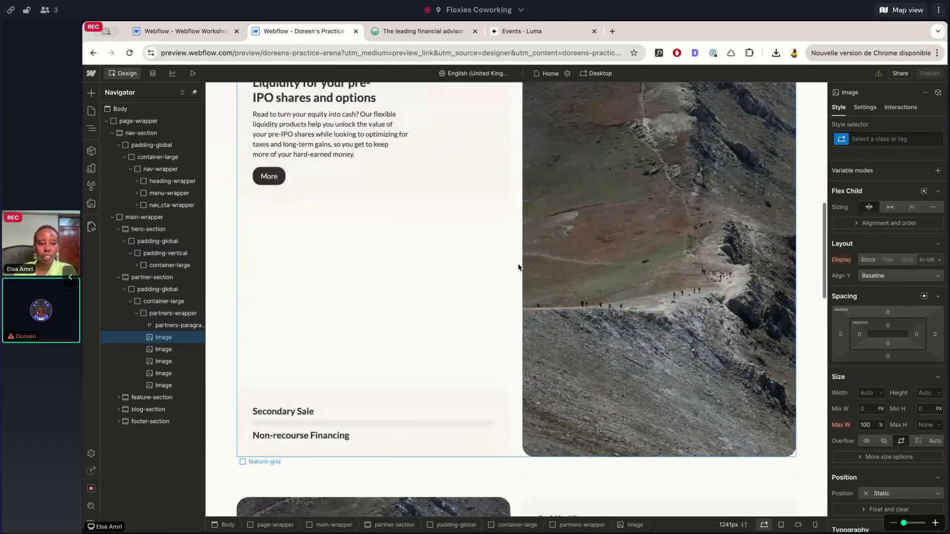
pyautogui.scroll(-4, 518, 267)
pyautogui.scroll(5, 517, 267)
pyautogui.click(523, 267)
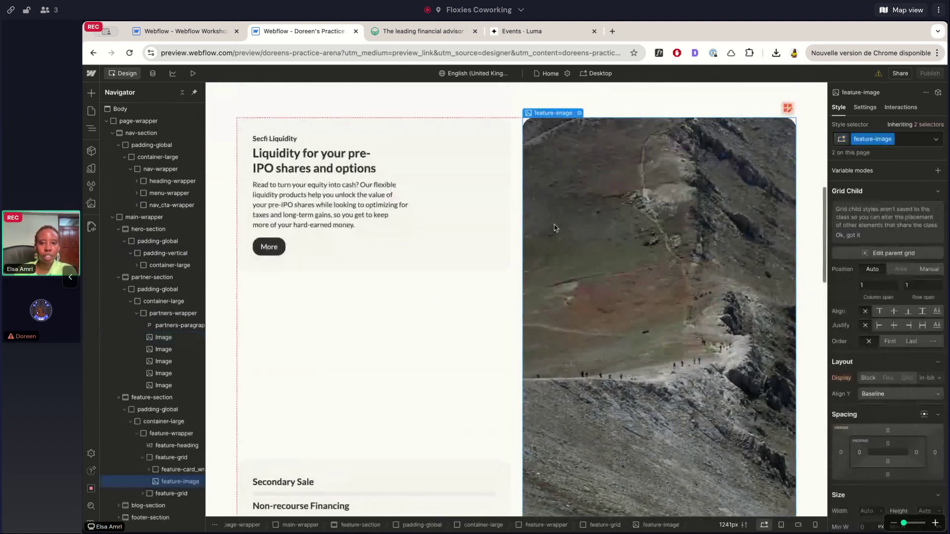
pyautogui.click(506, 137)
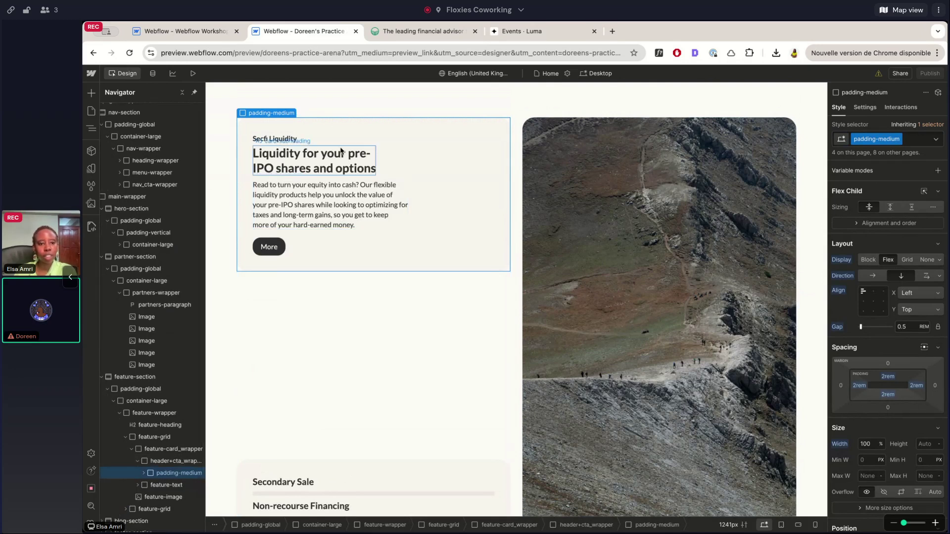
# Switch to the Secfi reference design on Land-book and examine the layout of its Liquidity feature cards.
pyautogui.click(403, 27)
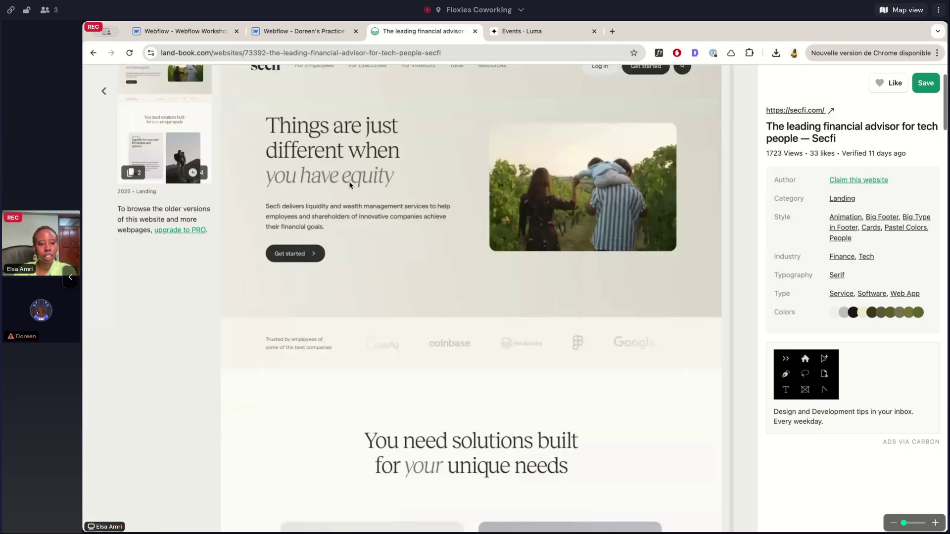
pyautogui.scroll(-8, 349, 184)
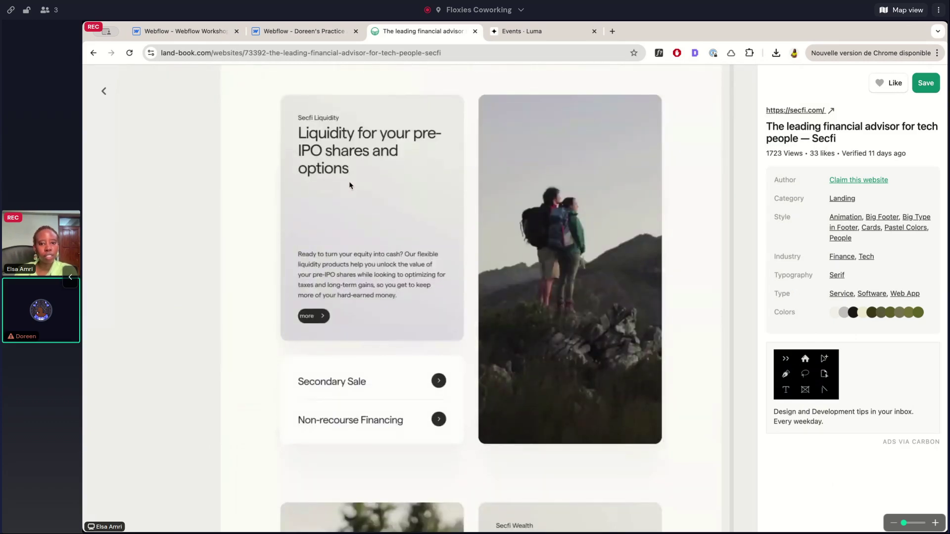
pyautogui.scroll(1, 350, 185)
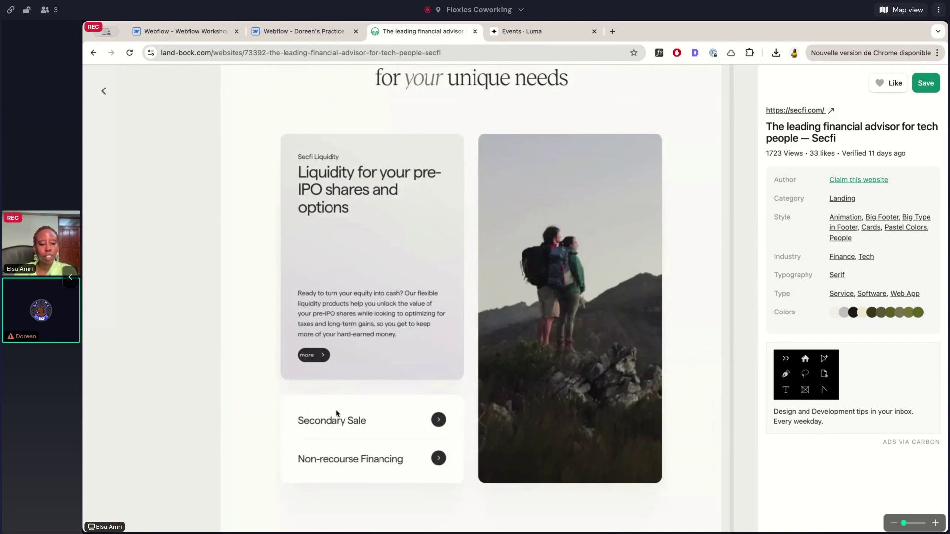
# Return to the Webflow design and inspect the layout of the first feature-card_wrapper and its header+cta_wrapper.
pyautogui.click(328, 31)
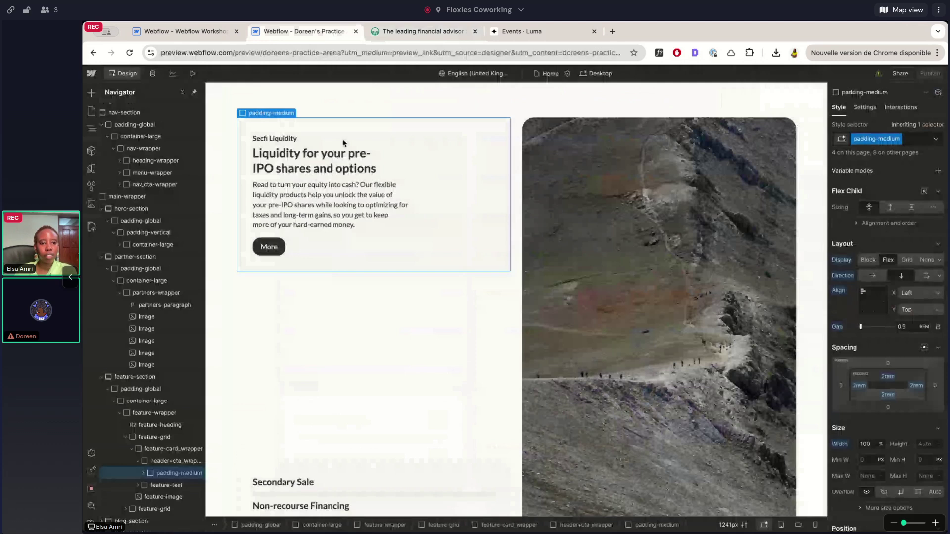
pyautogui.click(138, 461)
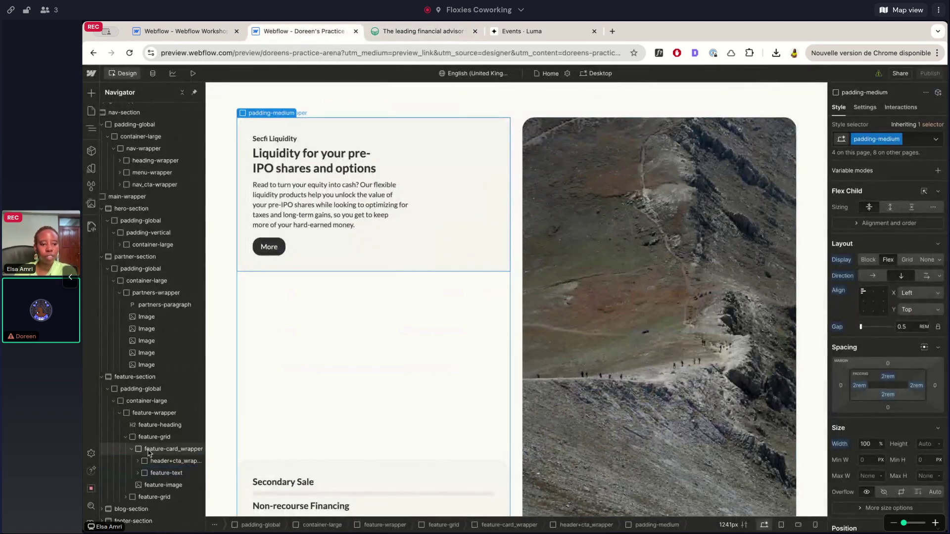
pyautogui.click(149, 450)
pyautogui.click(159, 461)
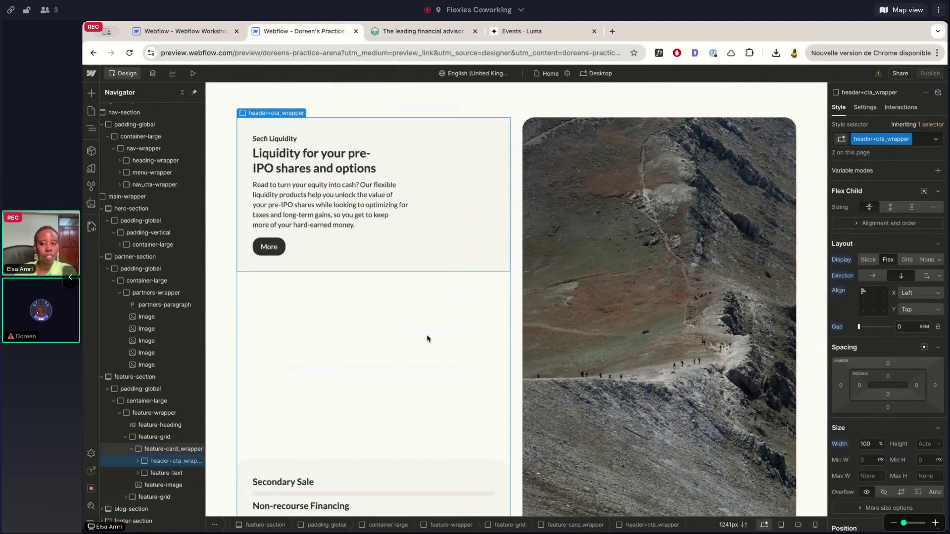
pyautogui.click(171, 449)
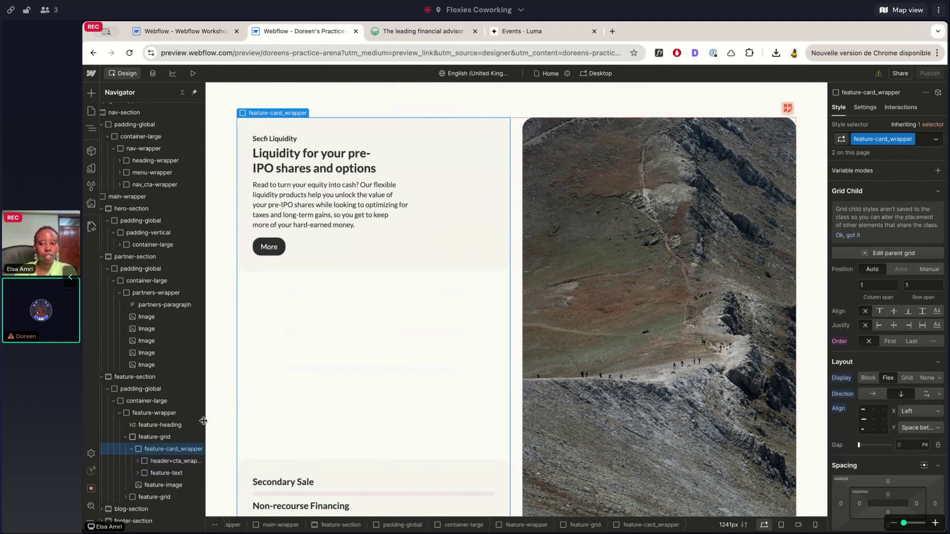
# Set the height of the feature card's header+cta_wrapper to 100% and check the stretched card.
pyautogui.click(159, 463)
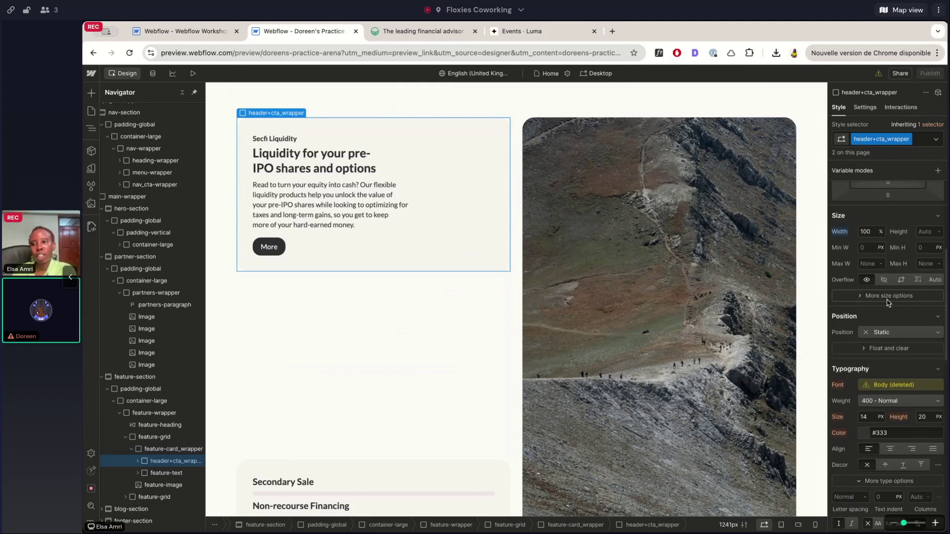
pyautogui.click(925, 241)
pyautogui.write('100%')
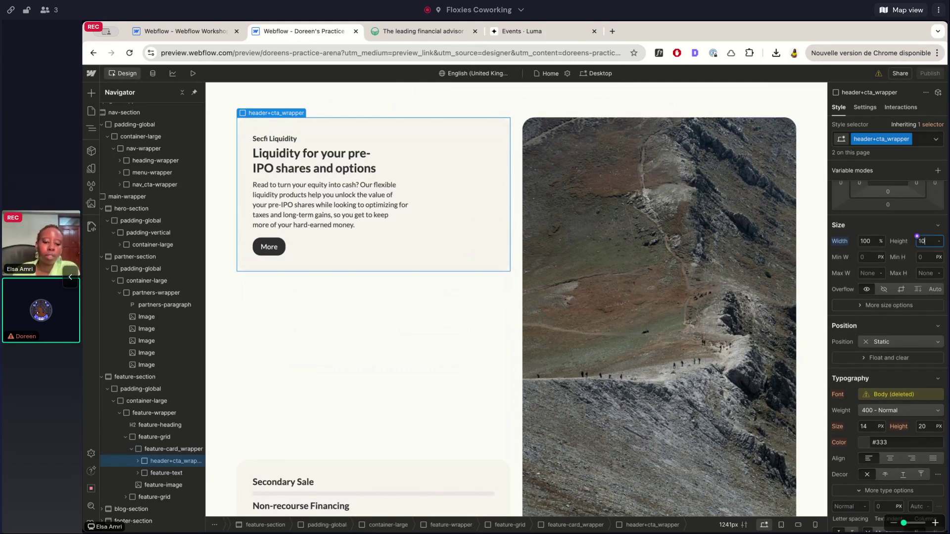
pyautogui.press('Return')
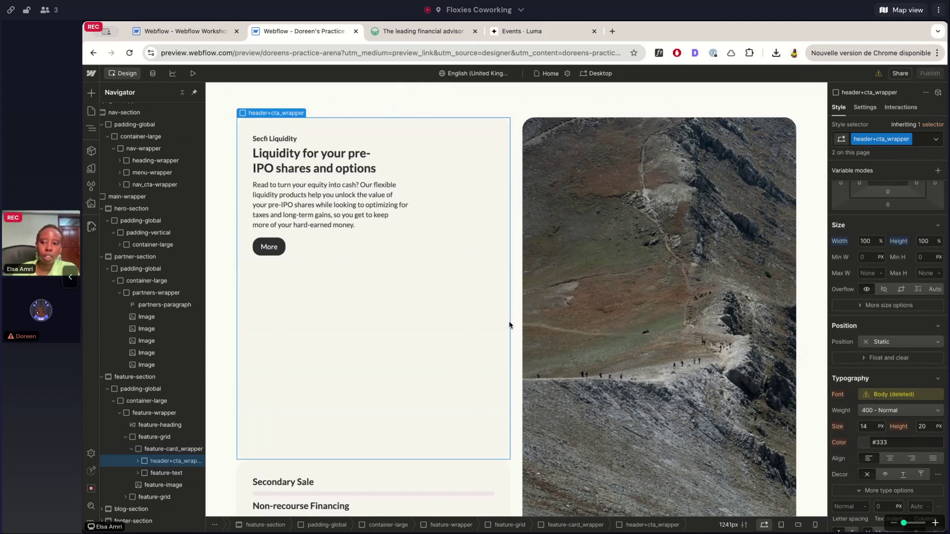
pyautogui.scroll(-1, 510, 325)
pyautogui.scroll(1, 871, 293)
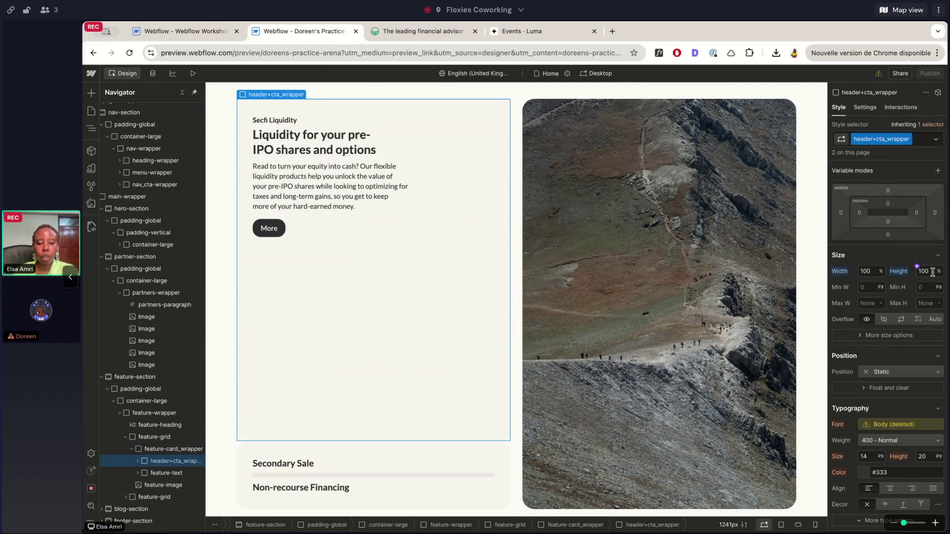
# Inspect the first feature-image and check it against the Secfi reference design on Land-book.
pyautogui.click(754, 239)
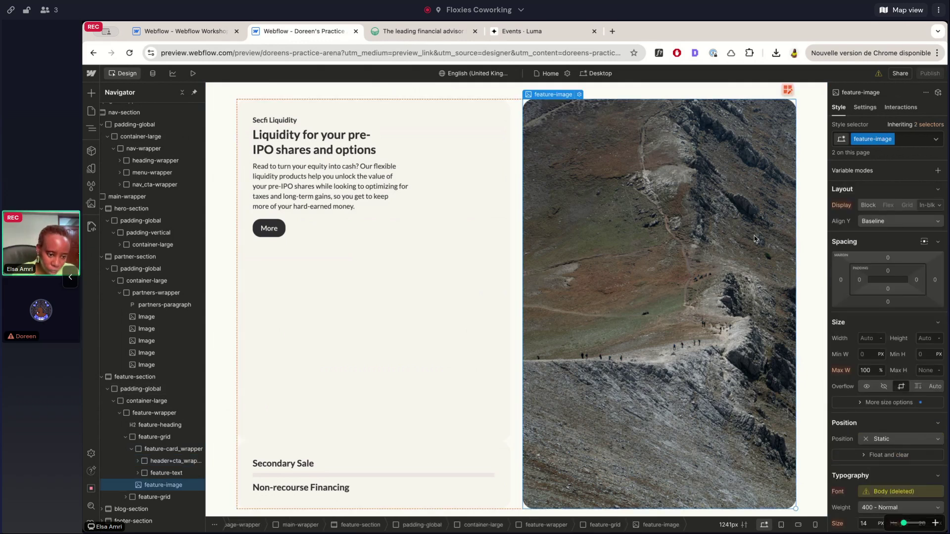
pyautogui.scroll(-1, 544, 347)
pyautogui.scroll(1, 530, 360)
pyautogui.click(423, 31)
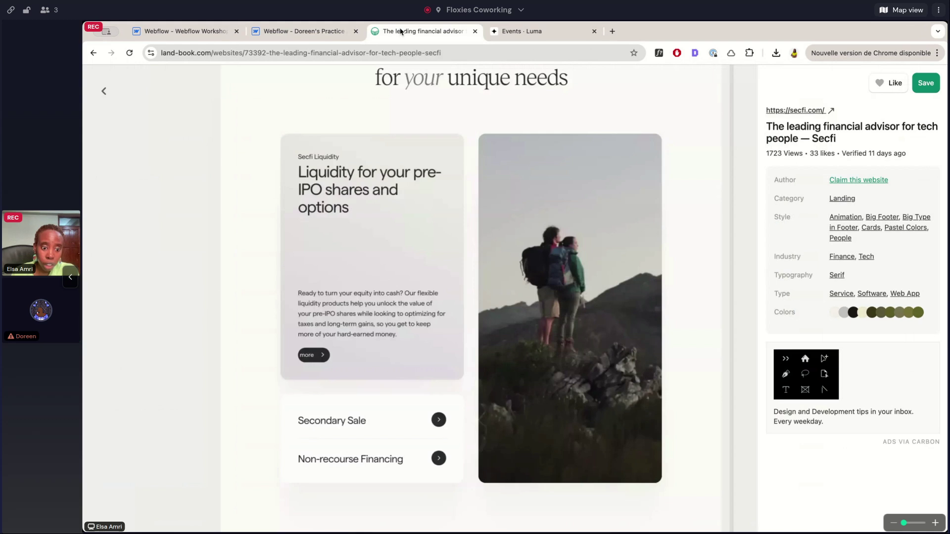
# Return to the Webflow design and inspect the sizing and styles of the first feature-grid and its feature-card_wrapper.
pyautogui.click(304, 32)
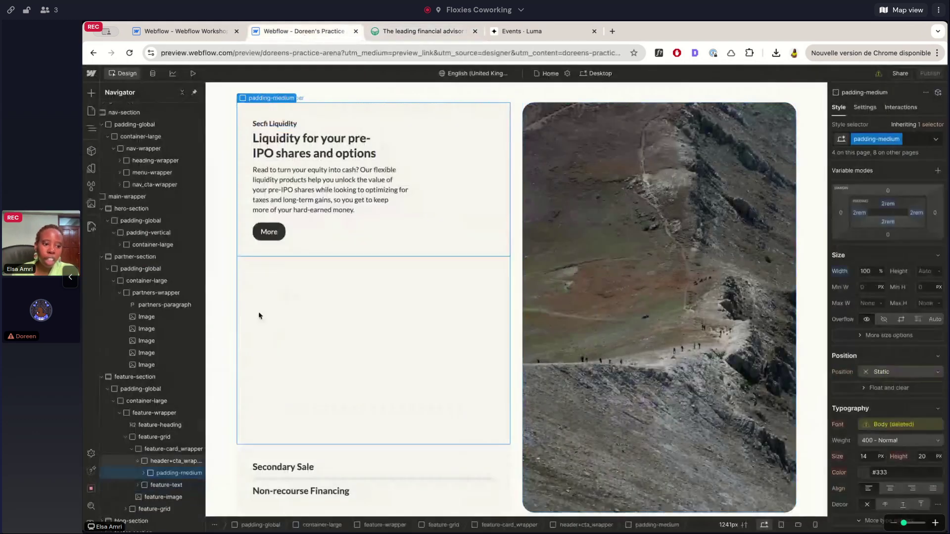
pyautogui.scroll(-5, 815, 304)
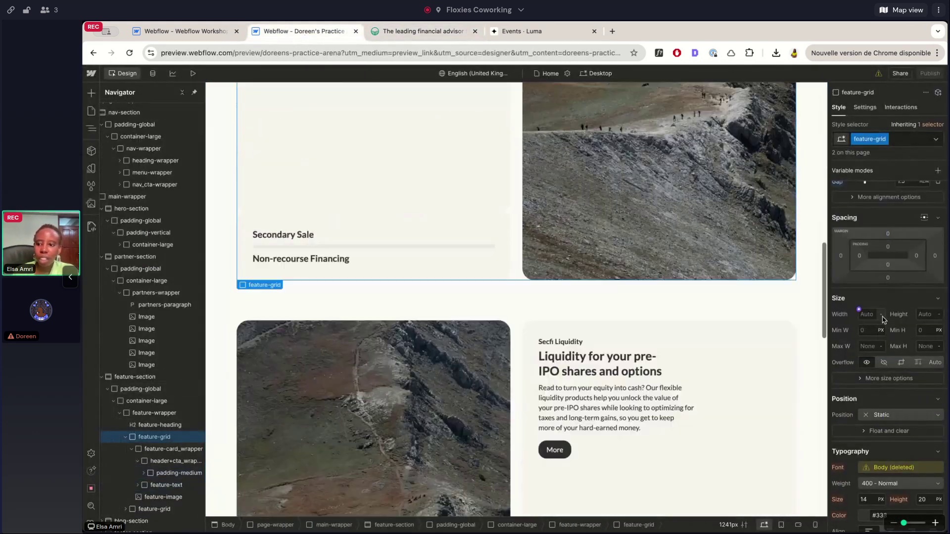
pyautogui.scroll(2, 754, 341)
pyautogui.click(163, 449)
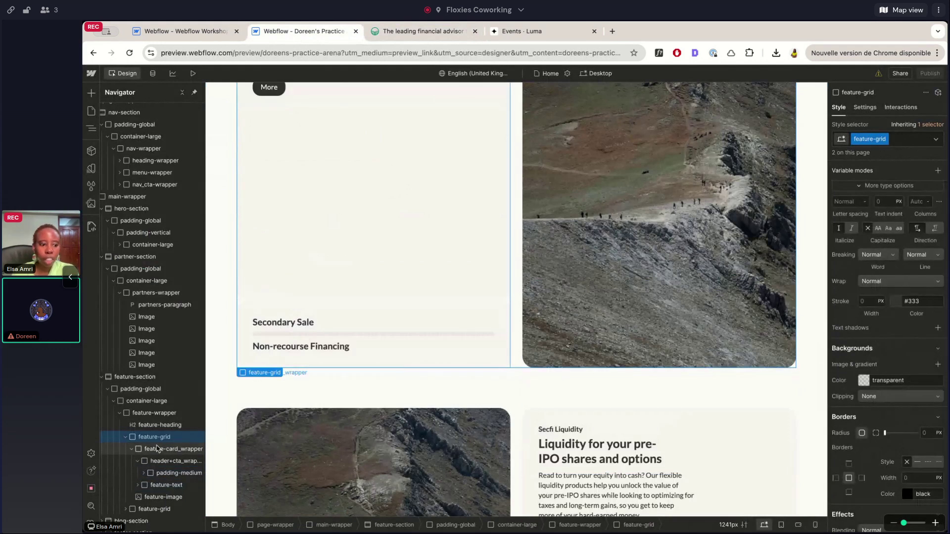
pyautogui.scroll(4, 901, 332)
pyautogui.scroll(2, 901, 333)
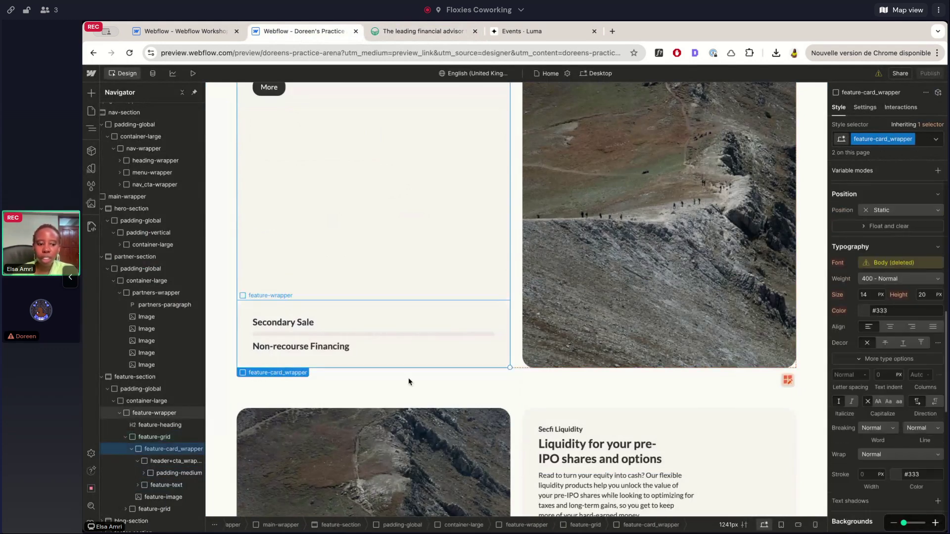
# Change the Off-brownish-white color variable used as the header+cta_wrapper background to #e0dbd6 and return to the canvas.
pyautogui.click(173, 461)
pyautogui.scroll(-3, 893, 361)
pyautogui.scroll(-2, 893, 361)
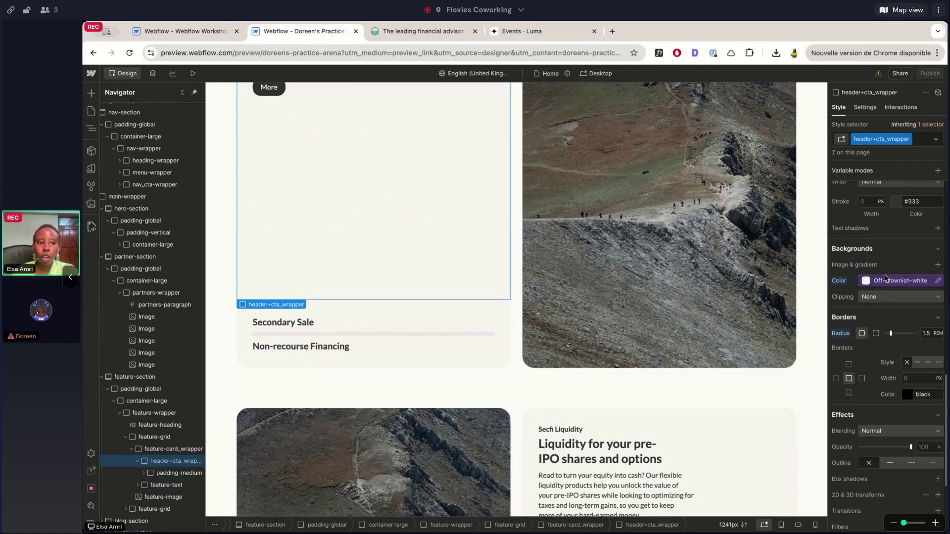
pyautogui.click(91, 168)
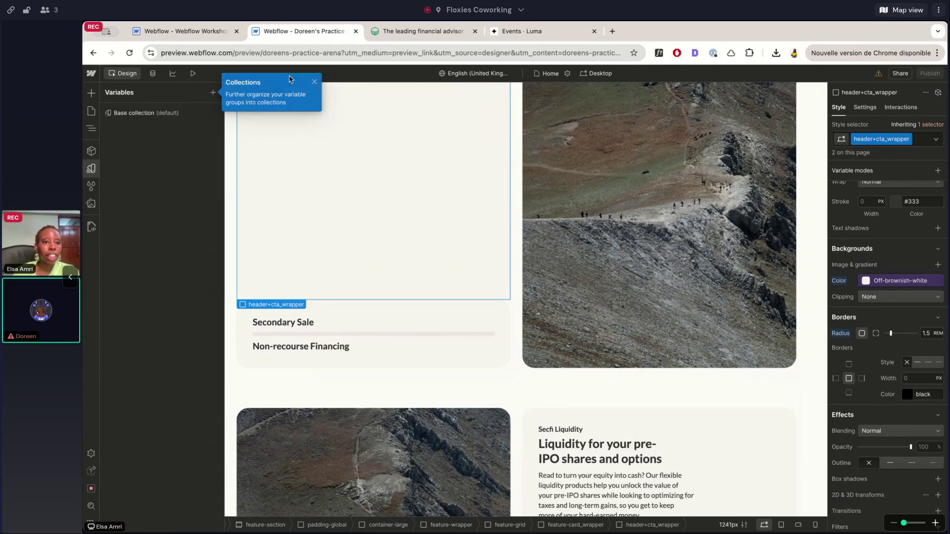
pyautogui.click(314, 81)
pyautogui.click(163, 112)
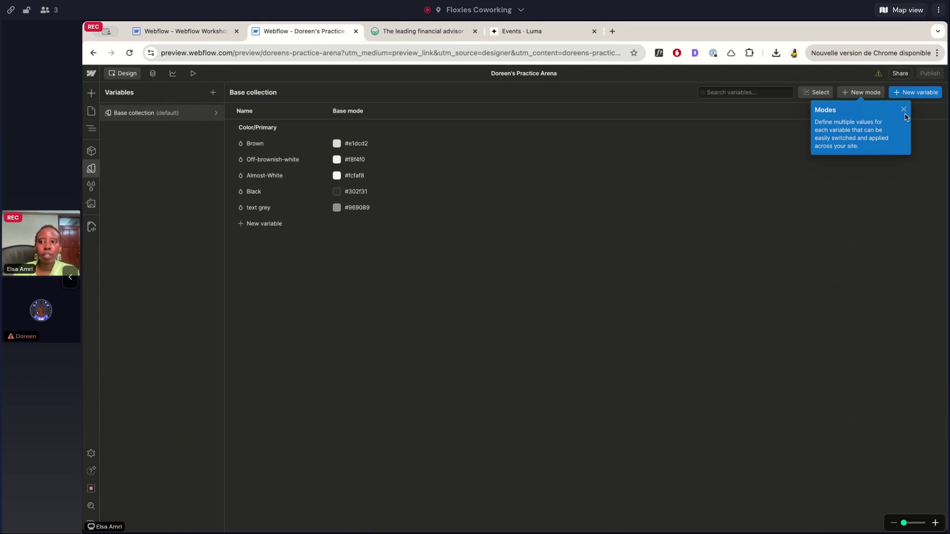
pyautogui.click(905, 115)
pyautogui.click(337, 159)
pyautogui.moveTo(288, 176); pyautogui.dragTo(285, 179)
pyautogui.click(235, 262)
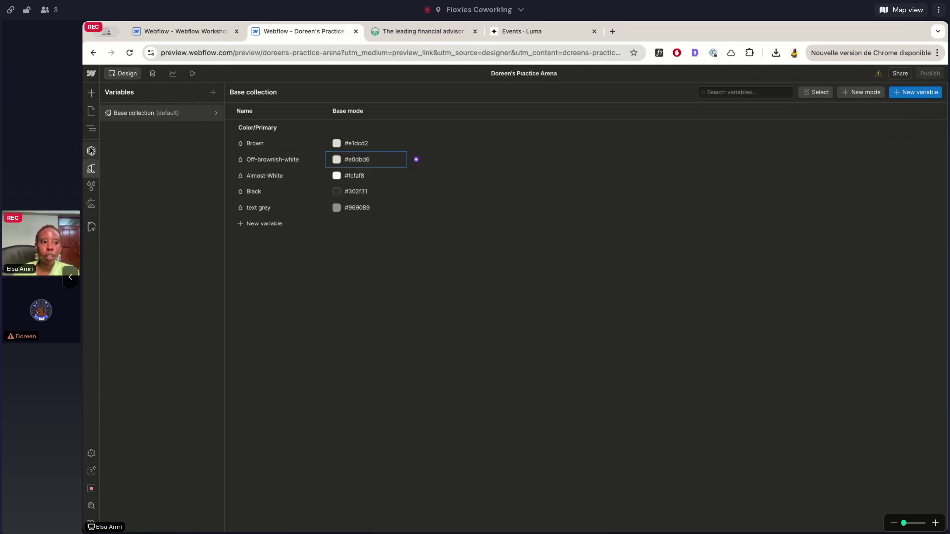
pyautogui.click(93, 168)
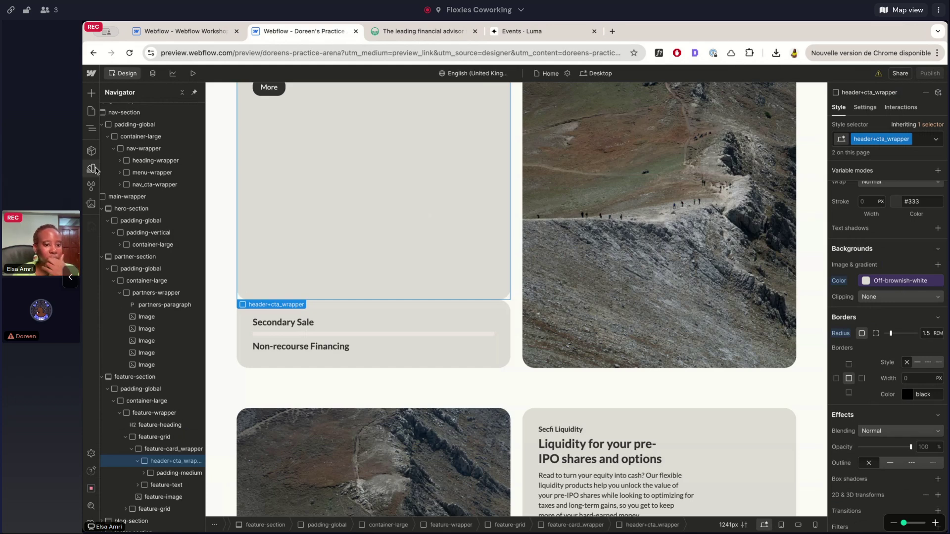
# Examine the spacing between the recolored feature cards and compare it with the Secfi reference design.
pyautogui.scroll(3, 453, 424)
pyautogui.scroll(4, 939, 382)
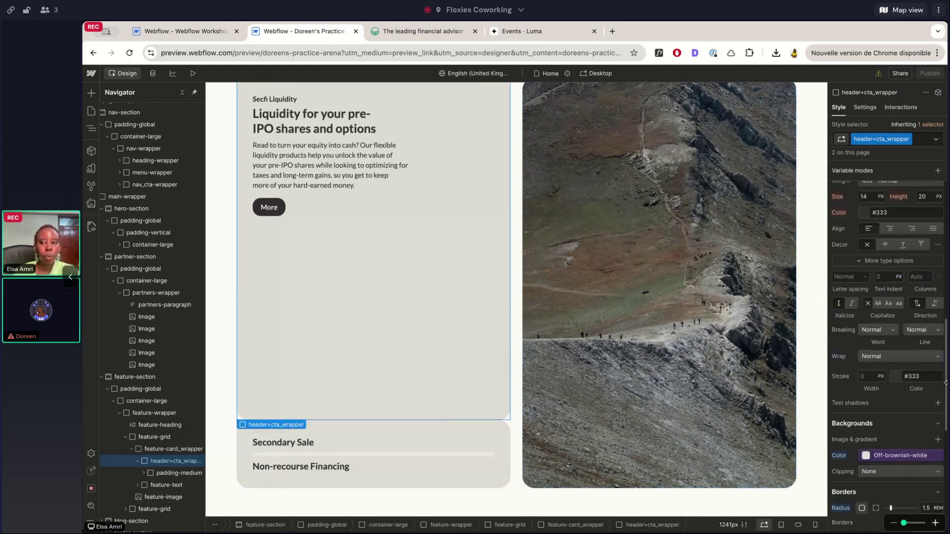
pyautogui.scroll(3, 939, 382)
pyautogui.scroll(1, 277, 366)
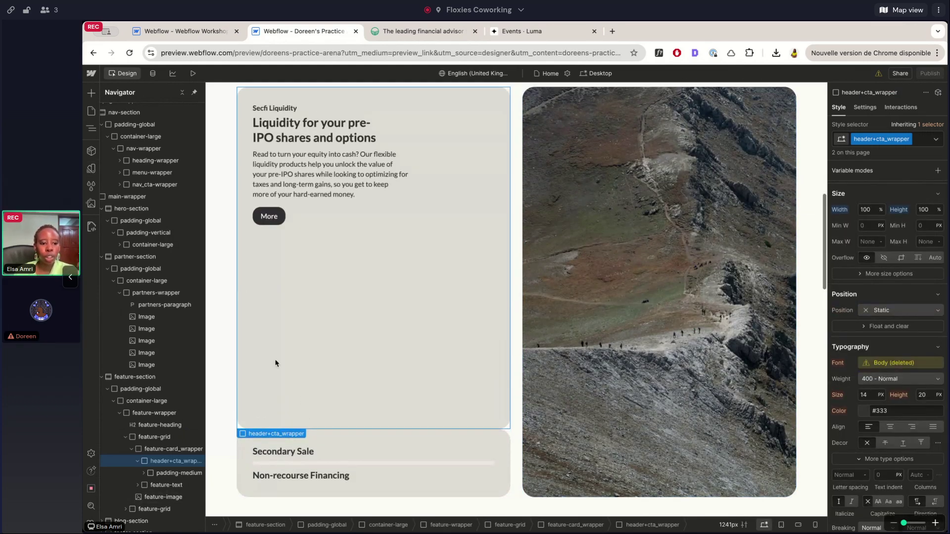
pyautogui.scroll(2, 277, 386)
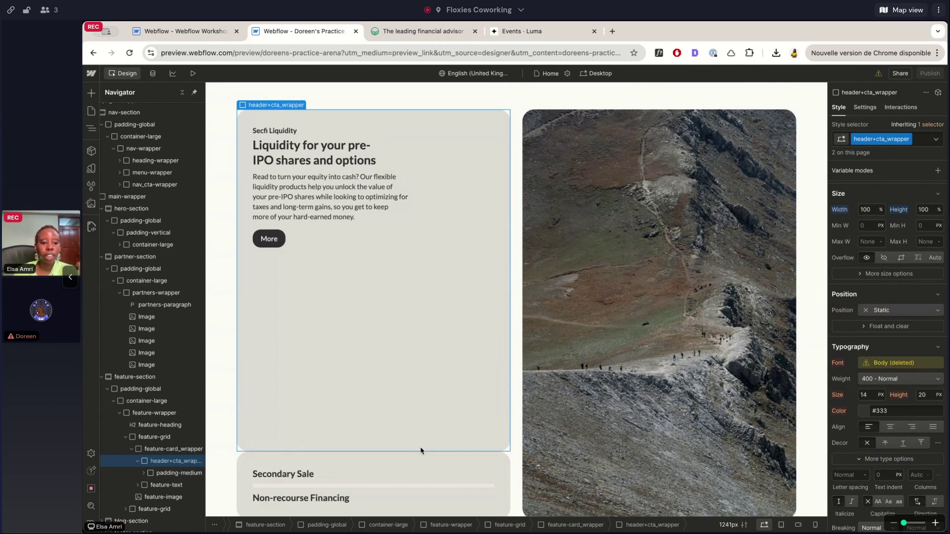
pyautogui.scroll(-1, 421, 450)
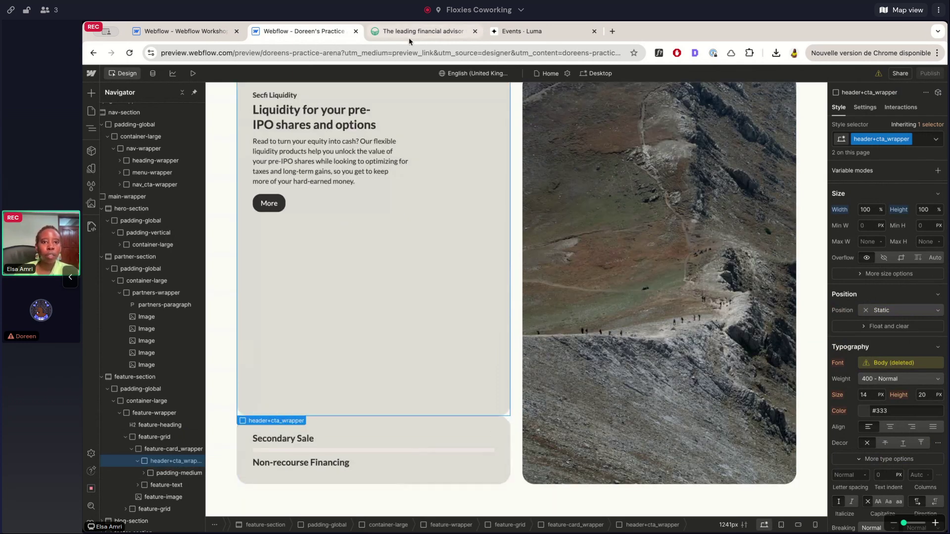
pyautogui.hotkey('ctrl', 'Tab')
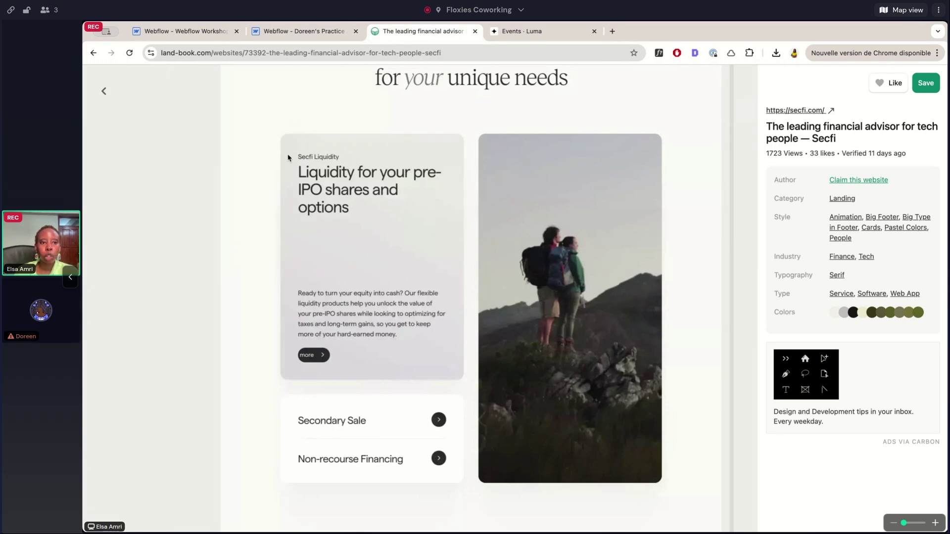
pyautogui.click(285, 36)
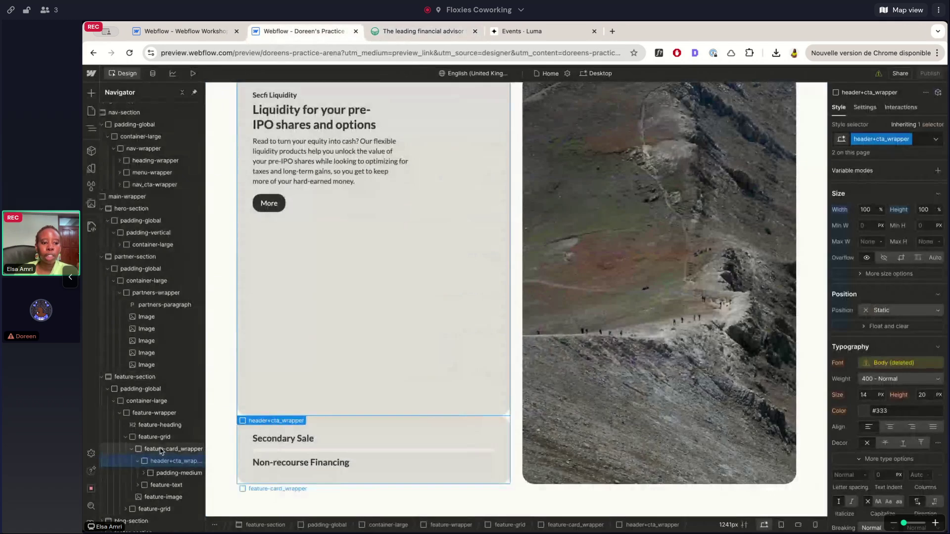
# Set the gap of the feature-card_wrapper to 3 rem.
pyautogui.click(138, 461)
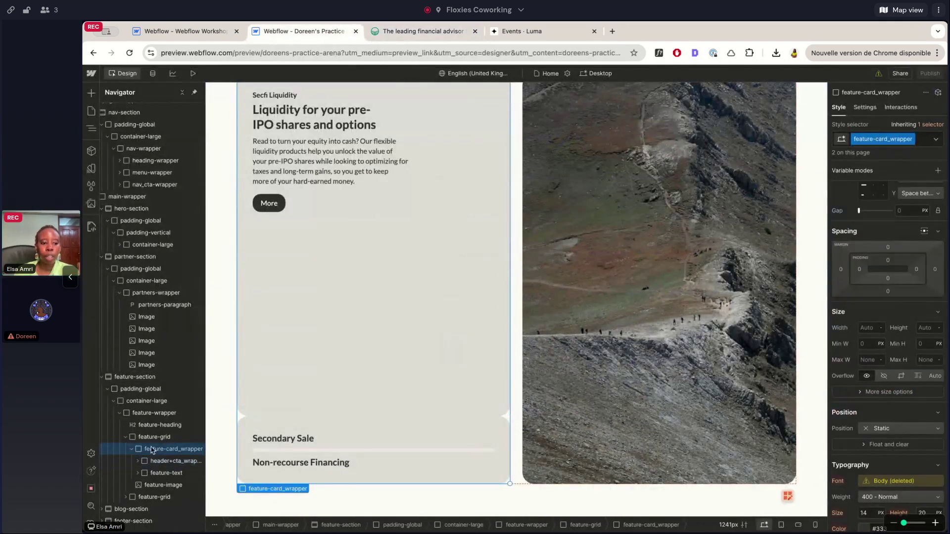
pyautogui.scroll(1, 861, 240)
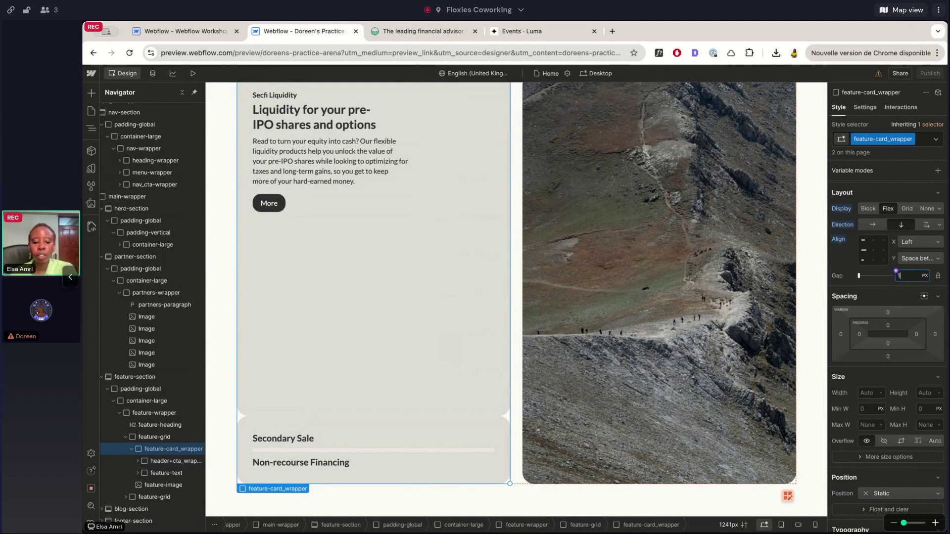
pyautogui.press('Return')
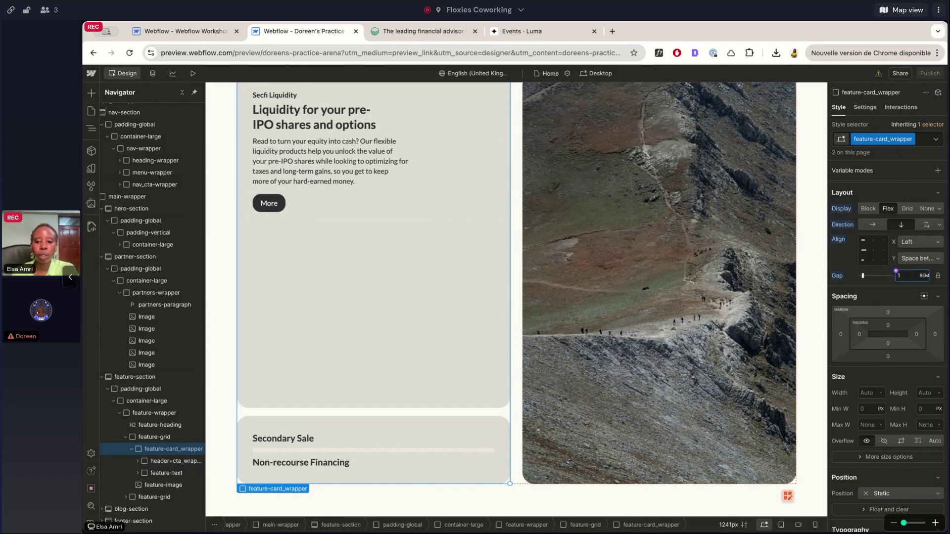
pyautogui.write('3')
pyautogui.press('Return')
# Inspect the Secfi Liquidity card's header+cta_wrapper and padding-medium, comparing the heading and paragraph placement with the reference design.
pyautogui.click(596, 232)
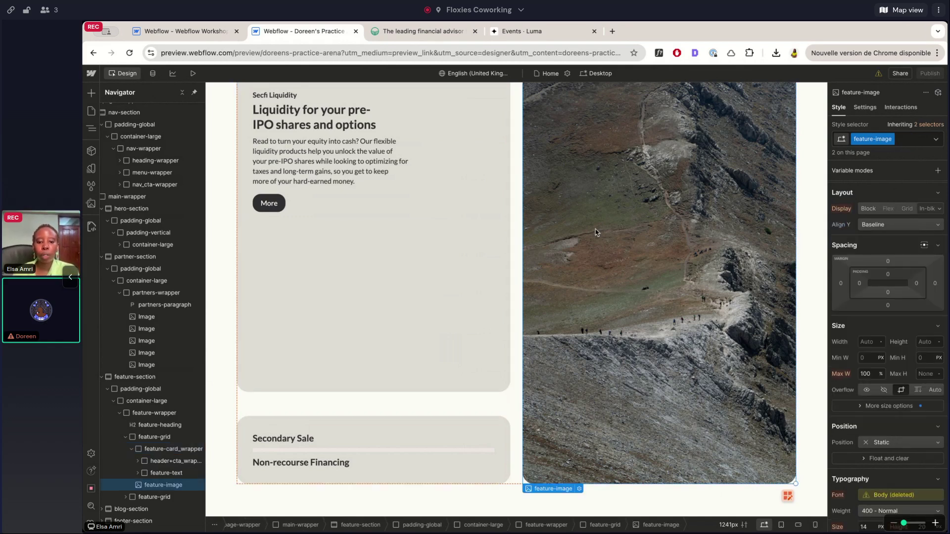
pyautogui.scroll(2, 596, 232)
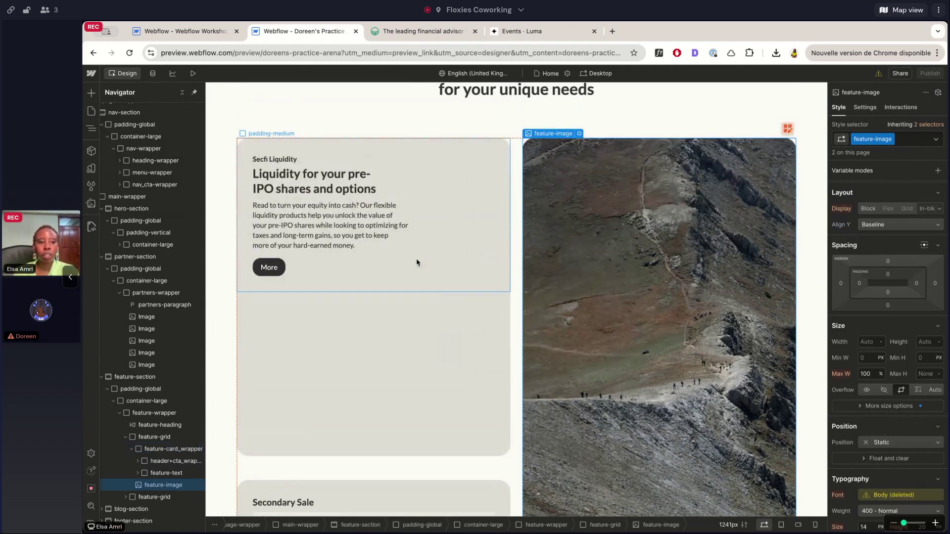
pyautogui.click(376, 346)
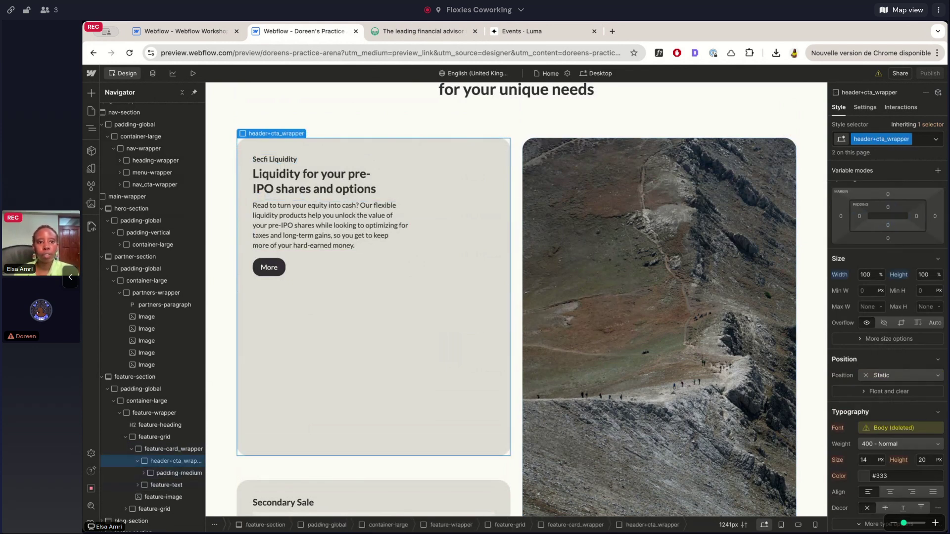
pyautogui.click(411, 31)
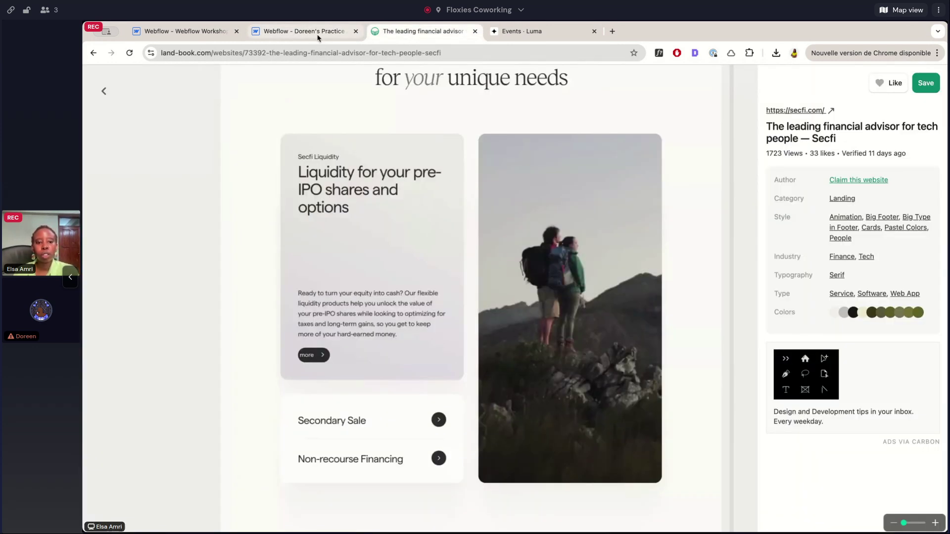
pyautogui.click(318, 34)
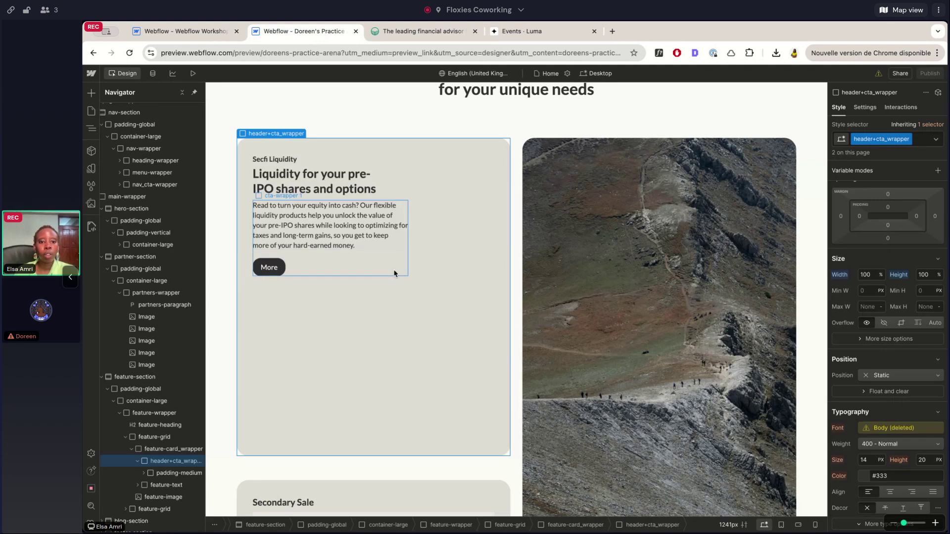
pyautogui.click(445, 242)
pyautogui.click(409, 32)
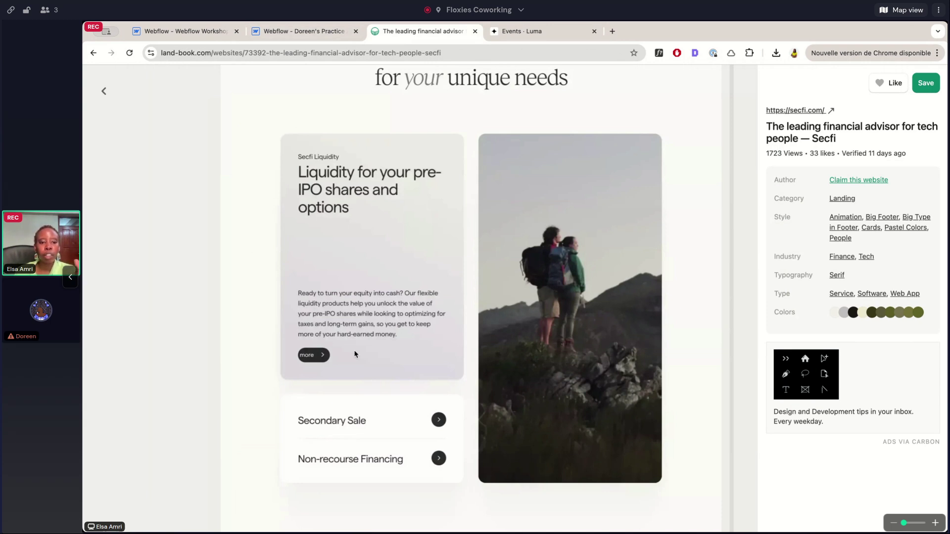
# Return to the Webflow design and examine the second feature-grid's header+cta_wrapper for the same sizing and spacing.
pyautogui.click(306, 32)
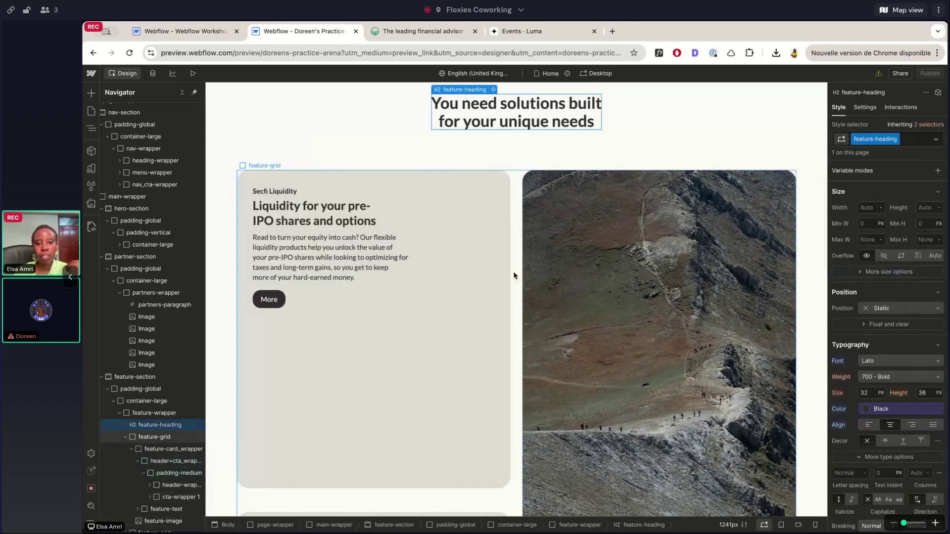
pyautogui.scroll(-12, 513, 276)
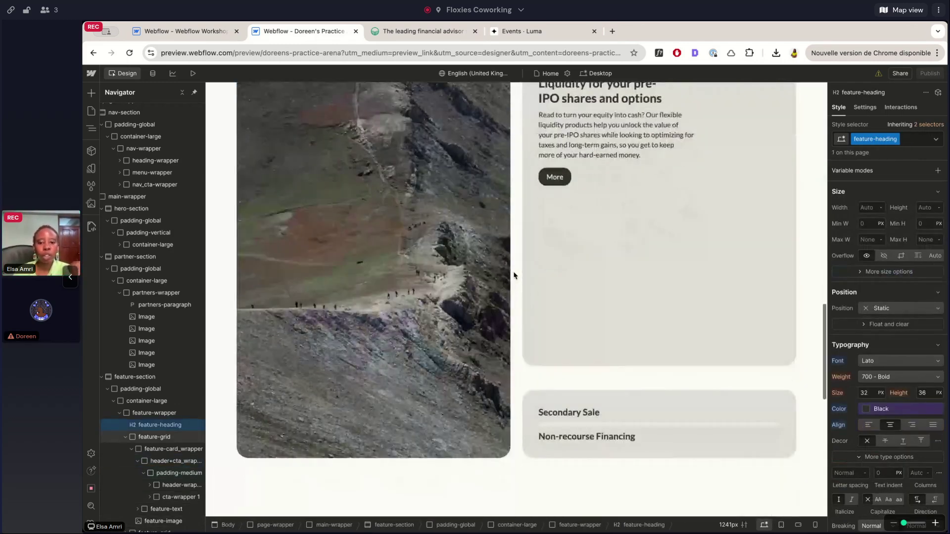
pyautogui.click(538, 291)
pyautogui.scroll(3, 538, 291)
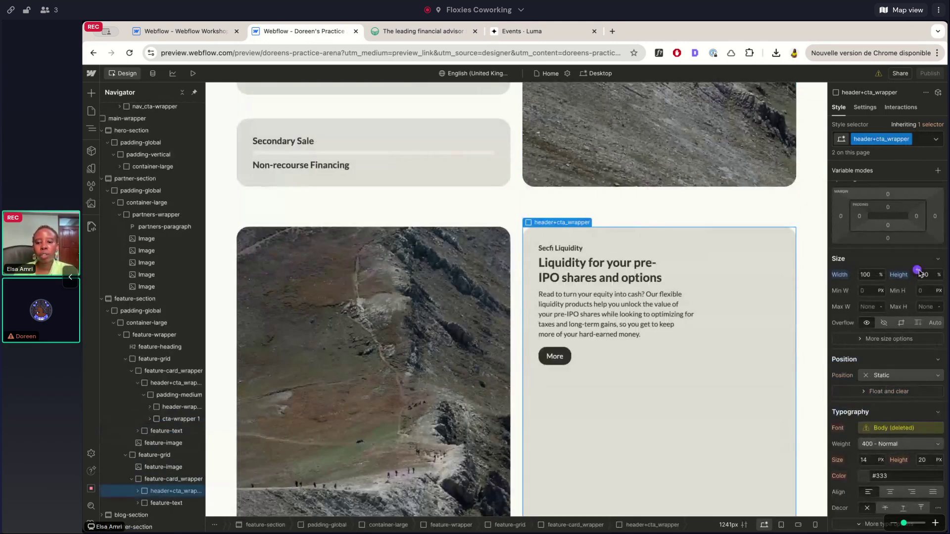
pyautogui.scroll(5, 623, 298)
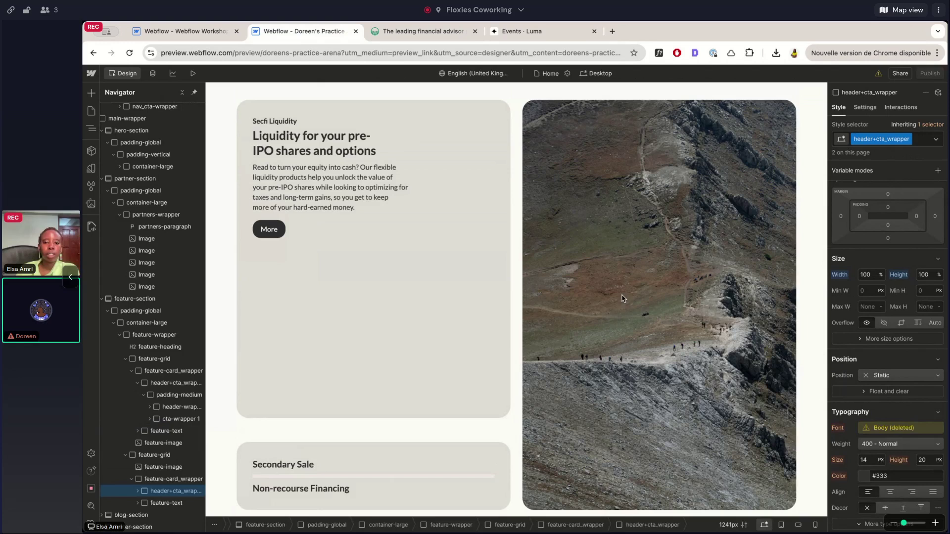
pyautogui.scroll(2, 600, 275)
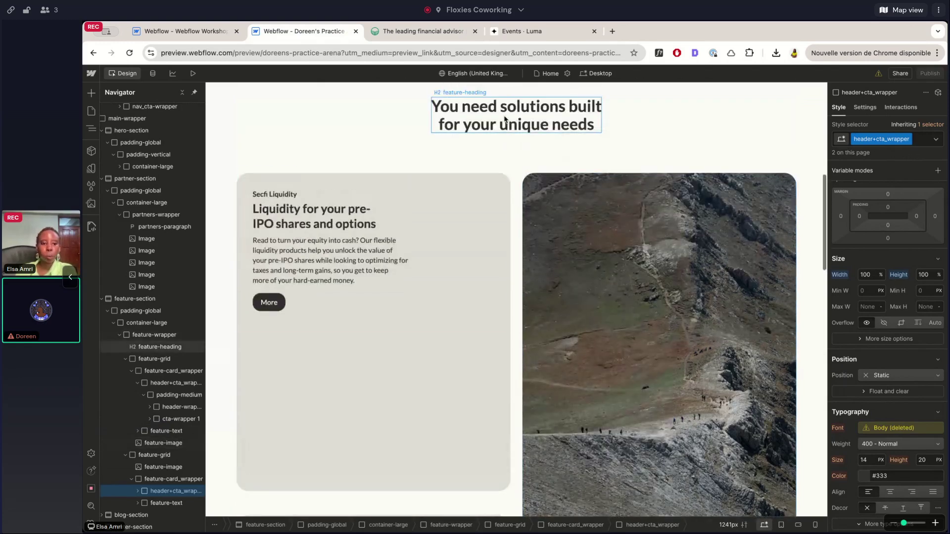
# Inspect the styles of the feature-heading, the first feature-grid and its feature-image.
pyautogui.click(504, 119)
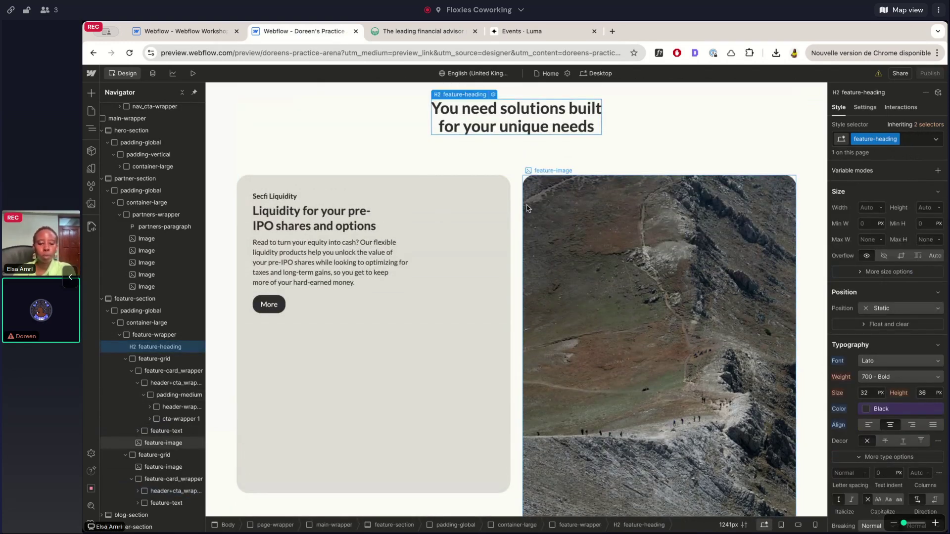
pyautogui.scroll(-2, 527, 208)
pyautogui.scroll(2, 531, 209)
pyautogui.scroll(-2, 535, 212)
pyautogui.click(542, 207)
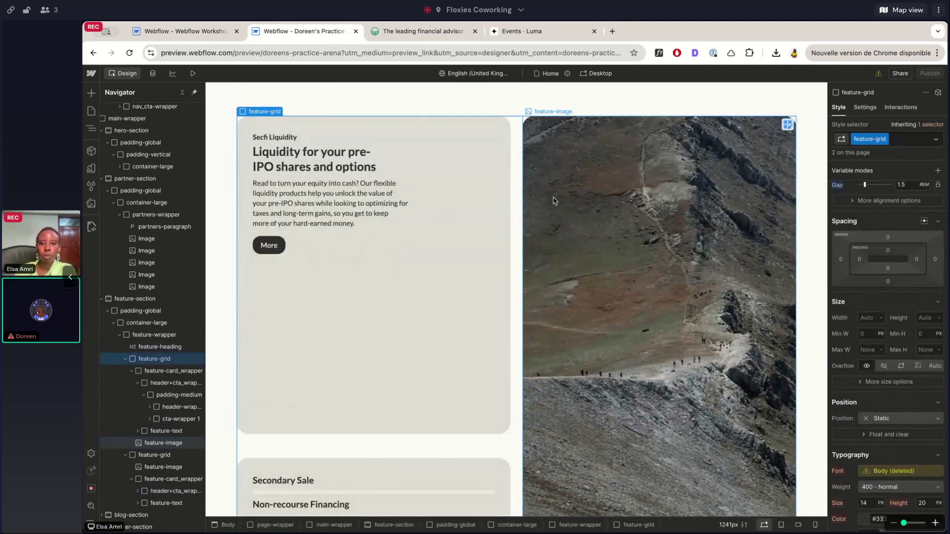
pyautogui.click(554, 200)
pyautogui.scroll(-1, 554, 200)
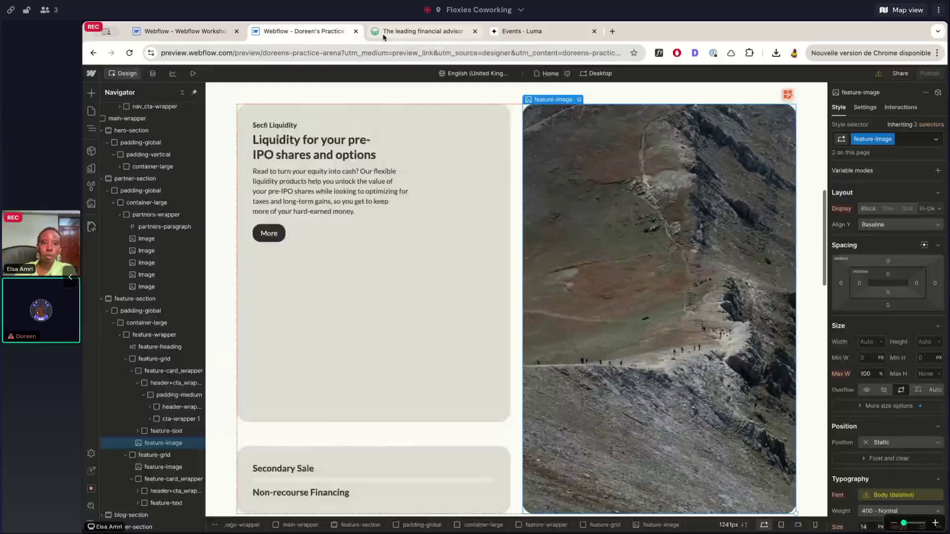
# Switch to the Secfi reference design and examine the proportions of its Liquidity card and adjacent image.
pyautogui.click(422, 31)
pyautogui.scroll(-1, 392, 193)
pyautogui.scroll(1, 392, 193)
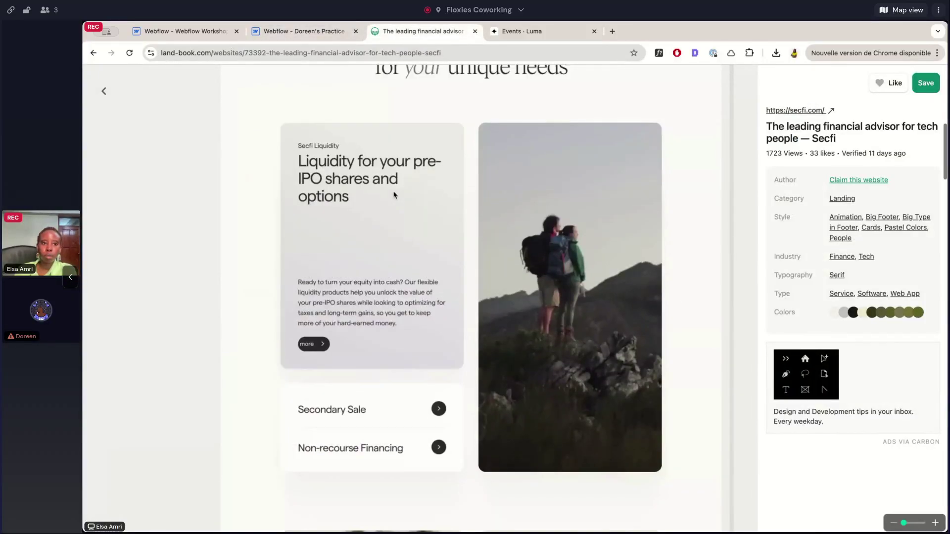
# Return to the Webflow design and select the first feature-grid's feature-image, collapsing its neighbouring feature-card_wrapper in the element tree.
pyautogui.click(325, 34)
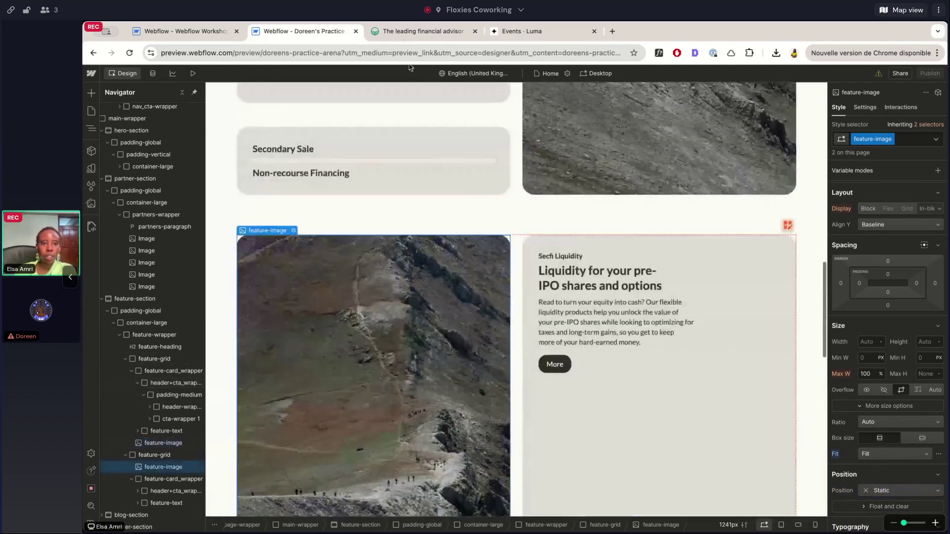
pyautogui.hotkey('ctrl', 'Tab')
pyautogui.click(303, 32)
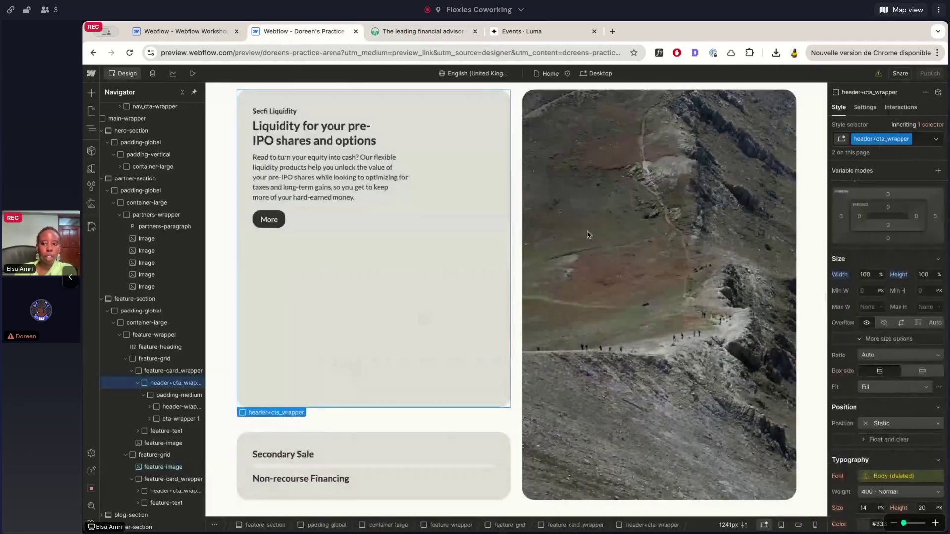
pyautogui.click(566, 370)
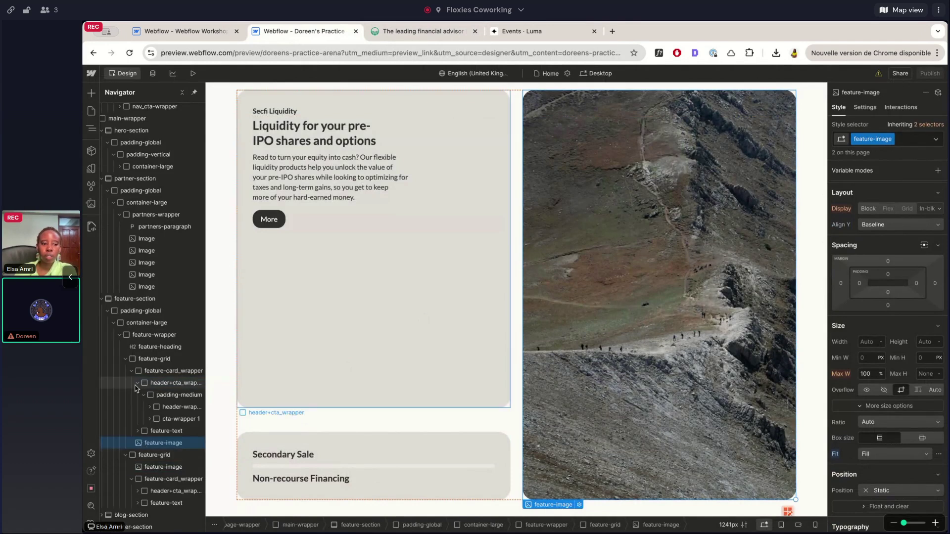
pyautogui.click(149, 443)
pyautogui.click(131, 370)
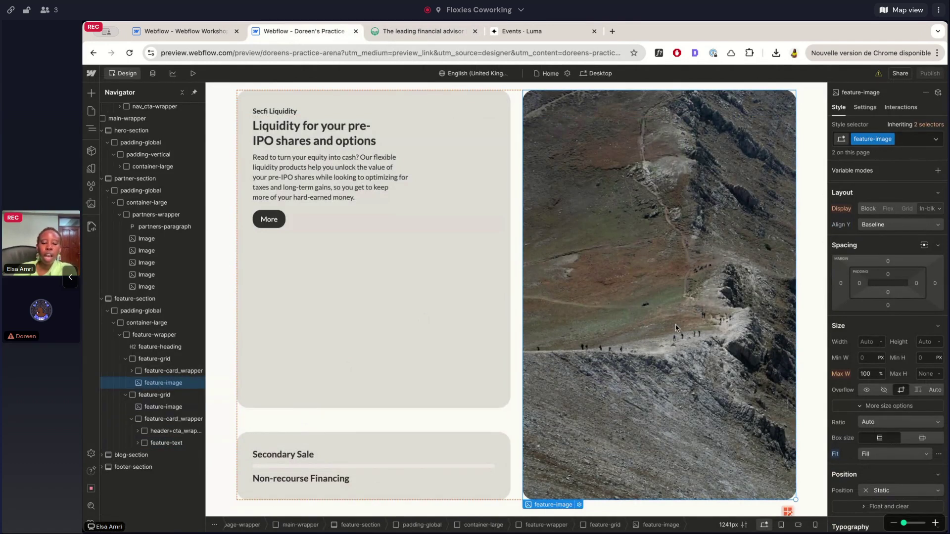
# Try a height of 50 rem on the feature-image, lower it stepwise to 39 rem, and clear the height again.
pyautogui.click(939, 341)
pyautogui.write('50')
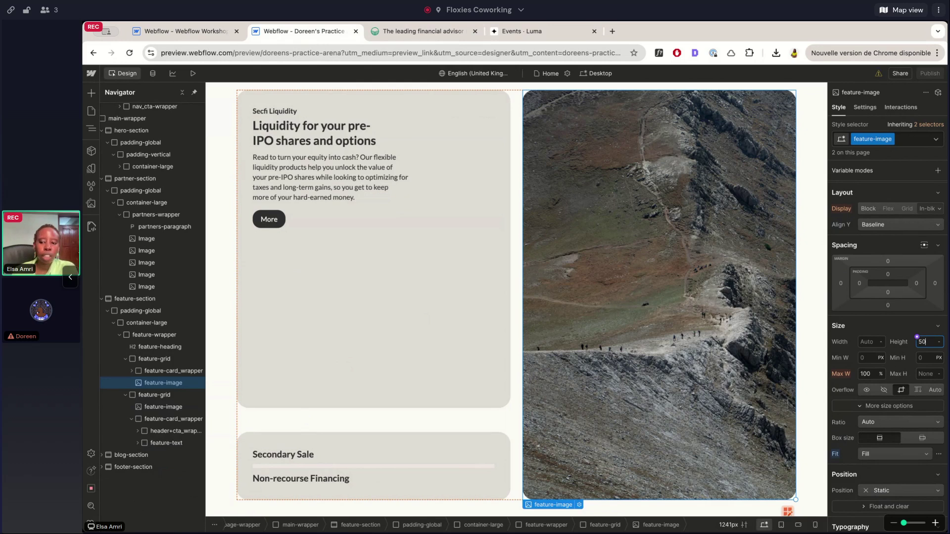
pyautogui.press('Return')
pyautogui.press('Down')
pyautogui.press('Down')
pyautogui.press('Down')
pyautogui.press('Down')
pyautogui.press('Down')
pyautogui.press('Down')
pyautogui.press('Down')
pyautogui.press('Down')
pyautogui.press('Down')
pyautogui.press('Down')
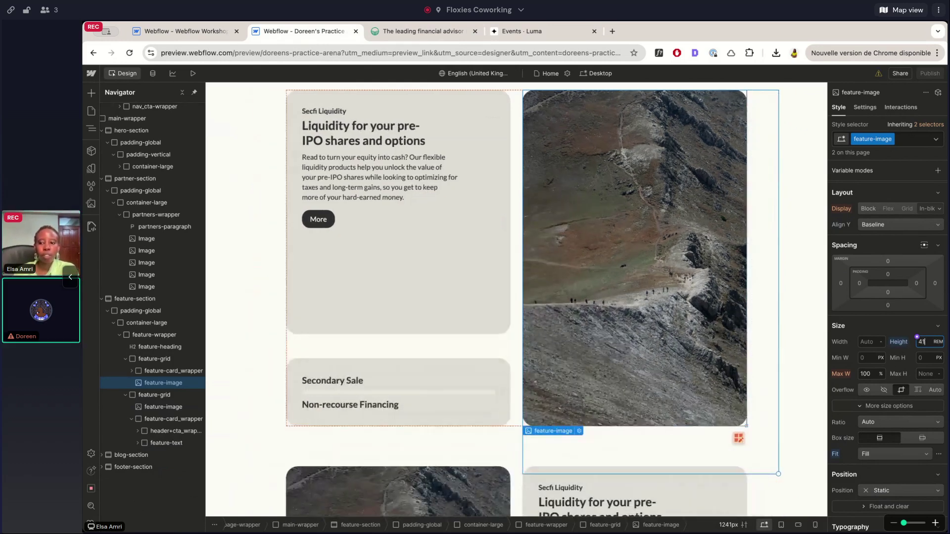
pyautogui.scroll(2, 729, 336)
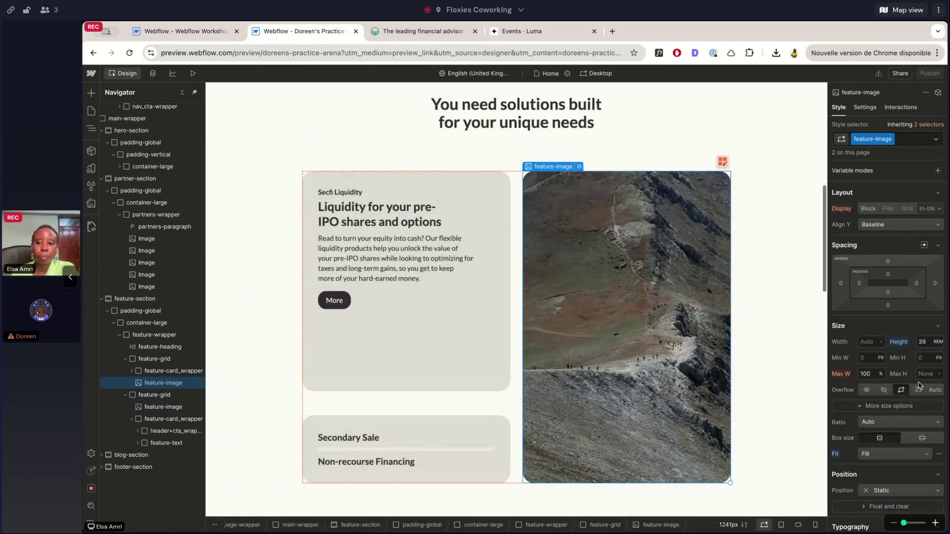
pyautogui.keyDown('alt'); pyautogui.click(897, 342); pyautogui.keyUp('alt')
# Preview the page and examine the proportions of the Secfi Liquidity card and its adjacent image, returning to the design view.
pyautogui.scroll(-3, 544, 351)
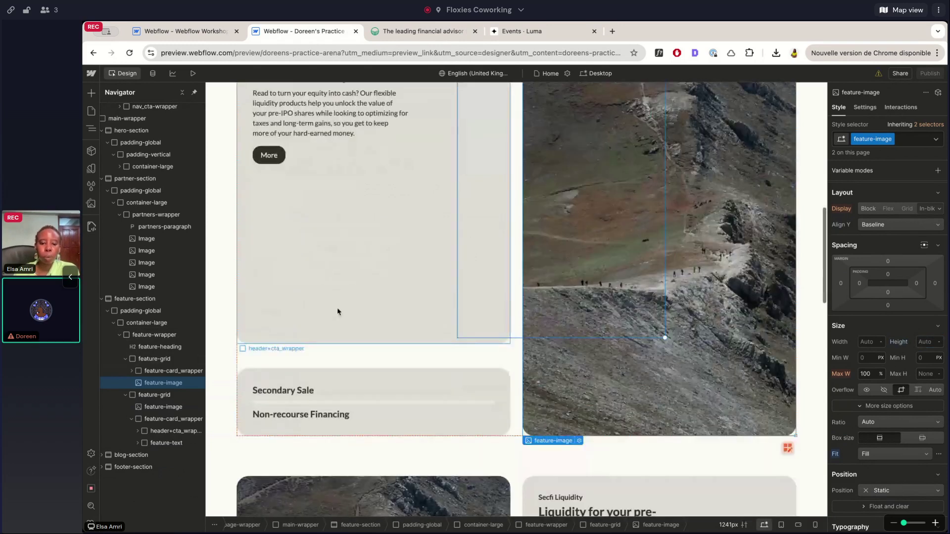
pyautogui.click(337, 308)
pyautogui.click(340, 385)
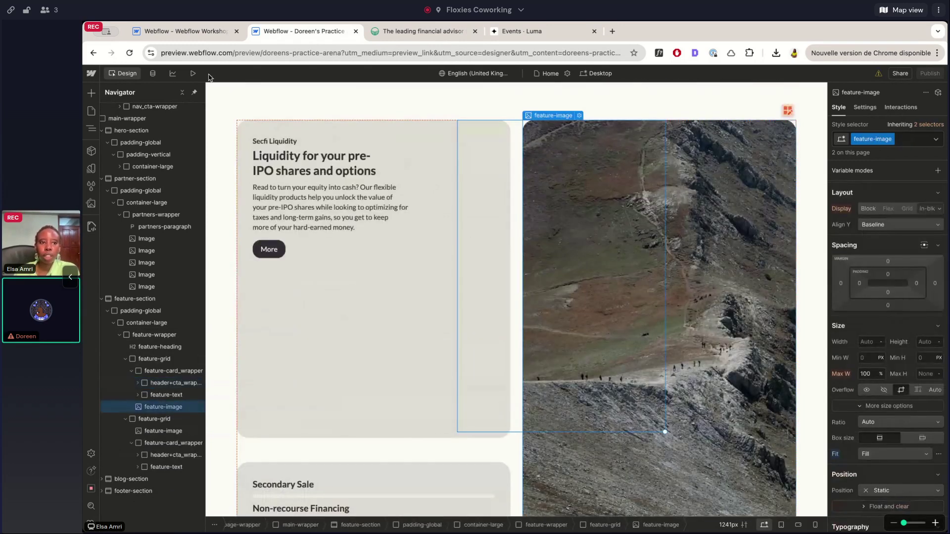
pyautogui.click(193, 73)
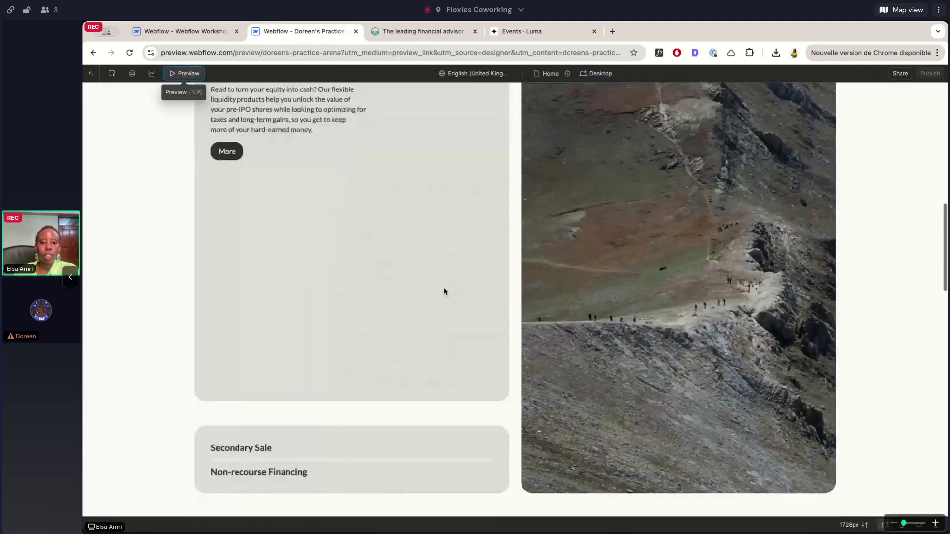
pyautogui.scroll(-3, 469, 189)
pyautogui.scroll(4, 469, 189)
pyautogui.scroll(-5, 470, 191)
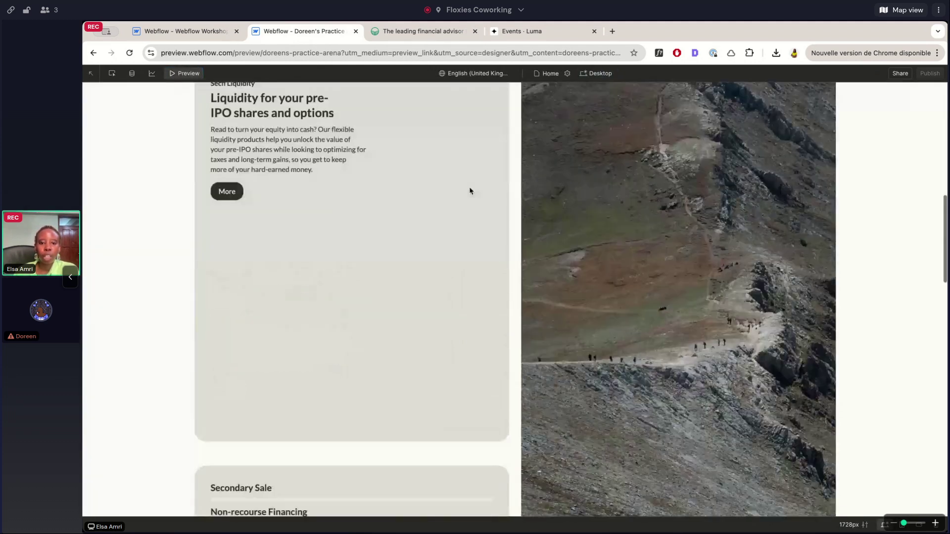
pyautogui.scroll(5, 468, 191)
pyautogui.click(199, 73)
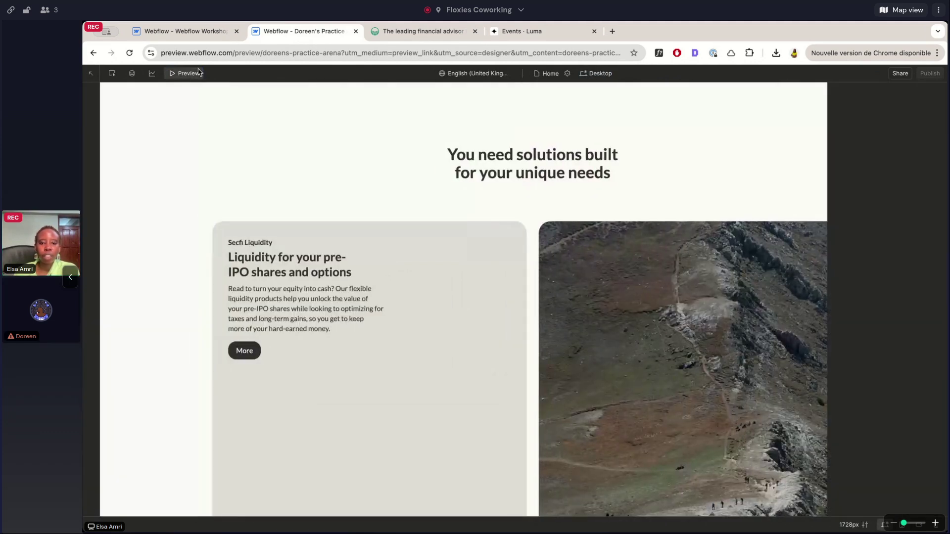
pyautogui.scroll(-3, 375, 275)
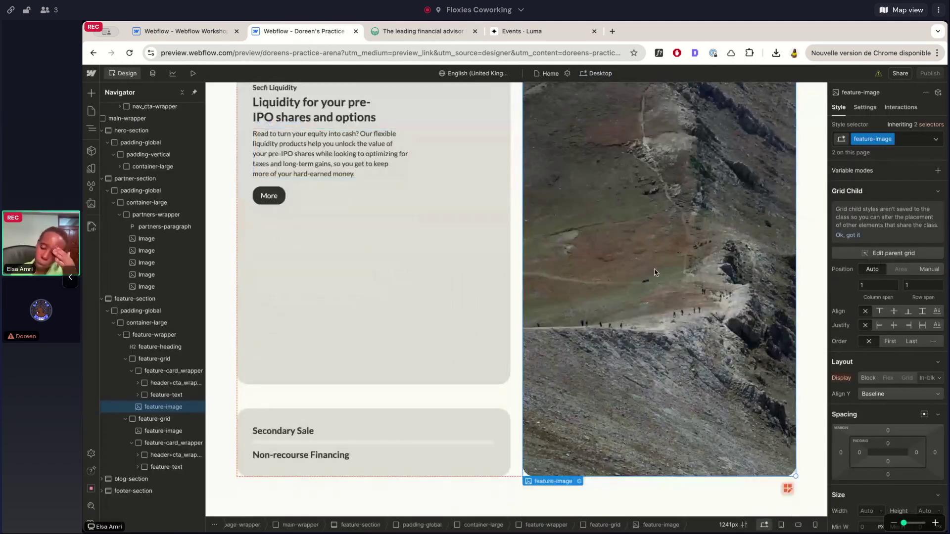
# Set the feature-image's height to 100% and check the result in preview.
pyautogui.click(921, 511)
pyautogui.write('100%')
pyautogui.press('Return')
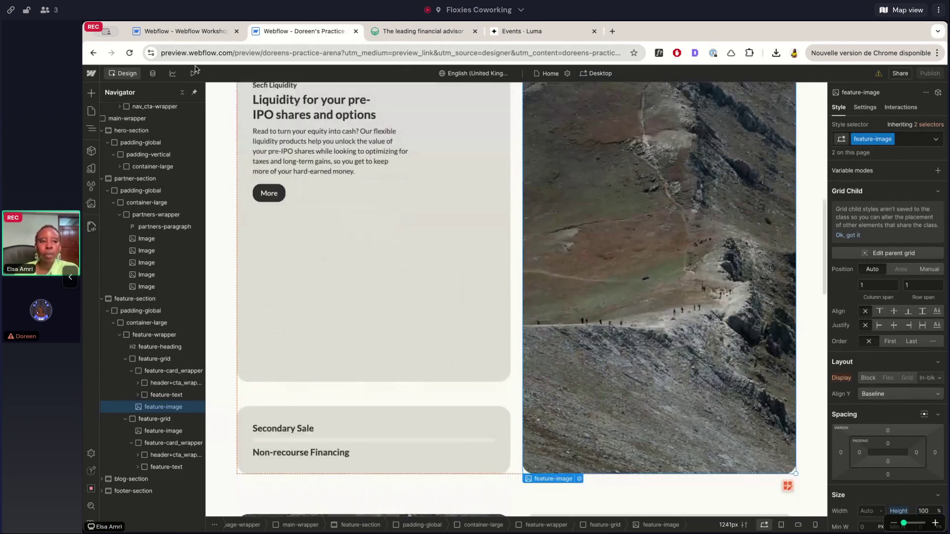
pyautogui.click(193, 72)
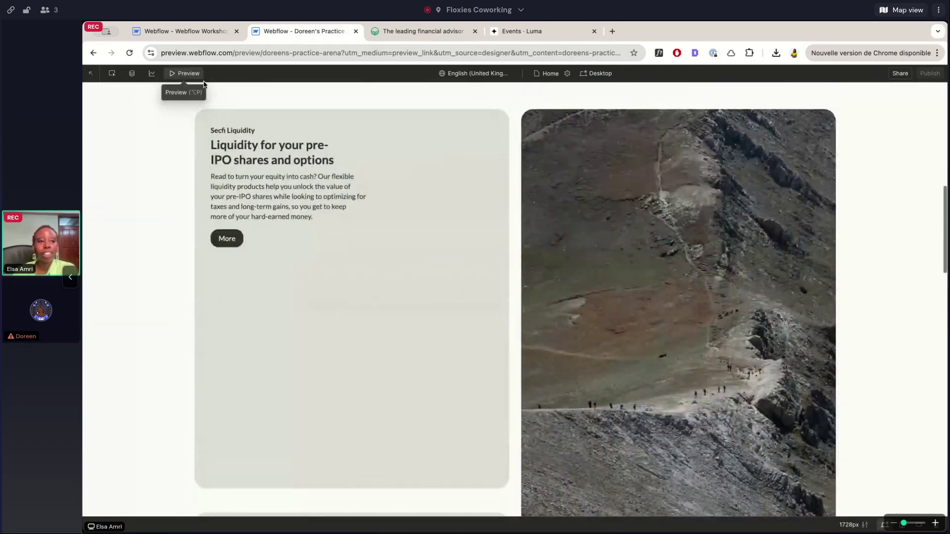
pyautogui.hotkey('alt', 'p')
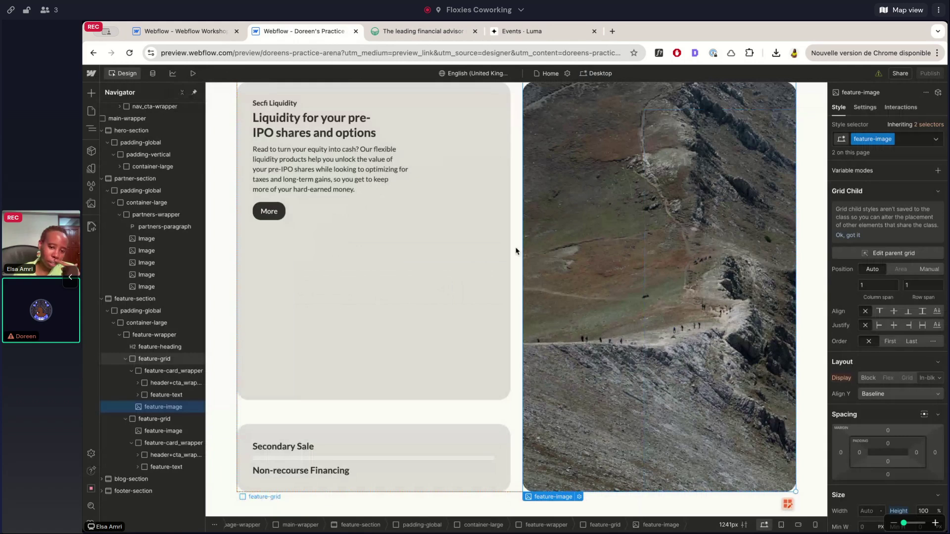
# Inspect the layout and size settings of the first card's header+cta_wrapper and its parent feature-card_wrapper.
pyautogui.click(424, 318)
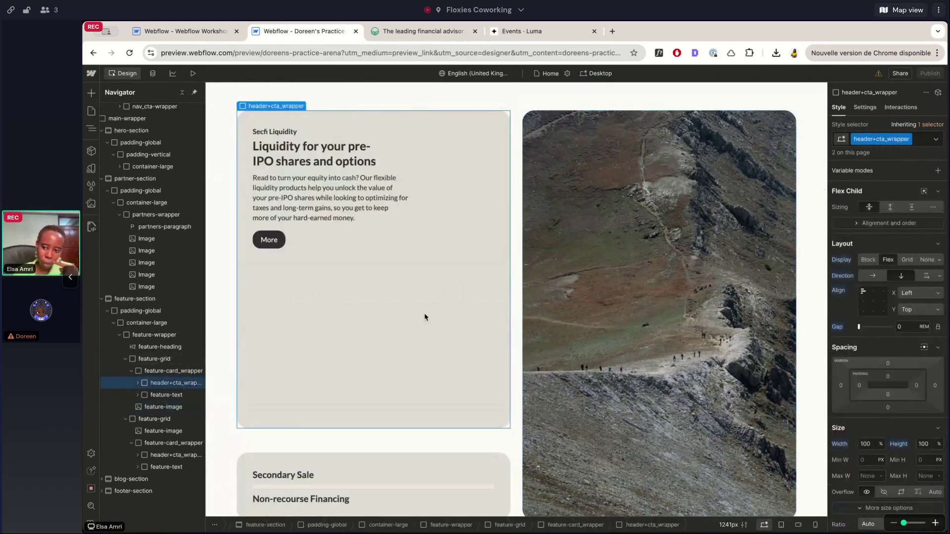
pyautogui.press('Up')
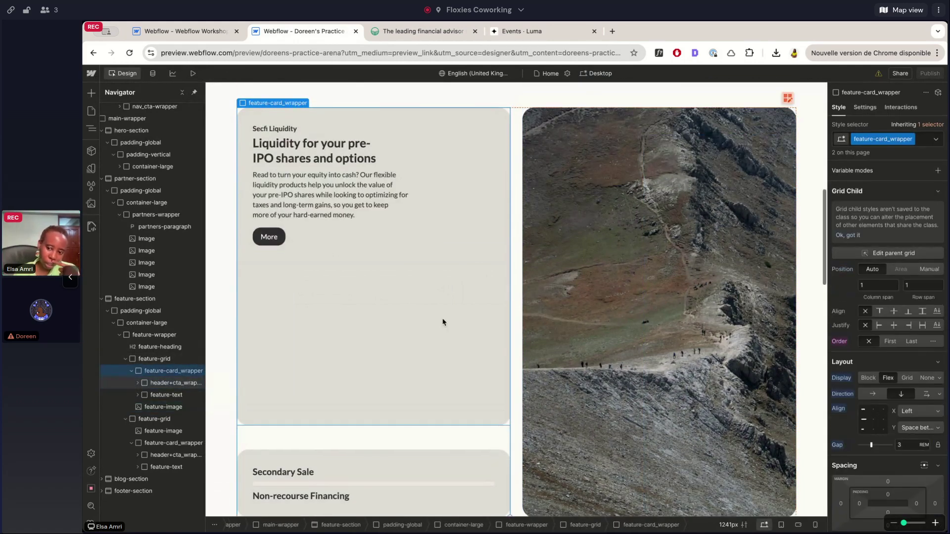
pyautogui.scroll(-1, 443, 322)
# Try the Widescreen (16:9) ratio on the first feature-image, and a height of 40 rem.
pyautogui.click(620, 373)
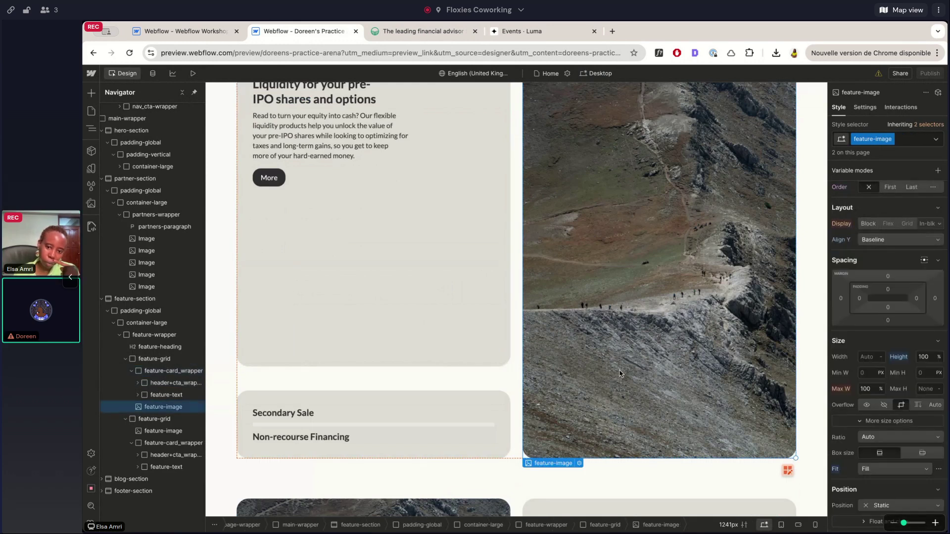
pyautogui.scroll(-1, 888, 385)
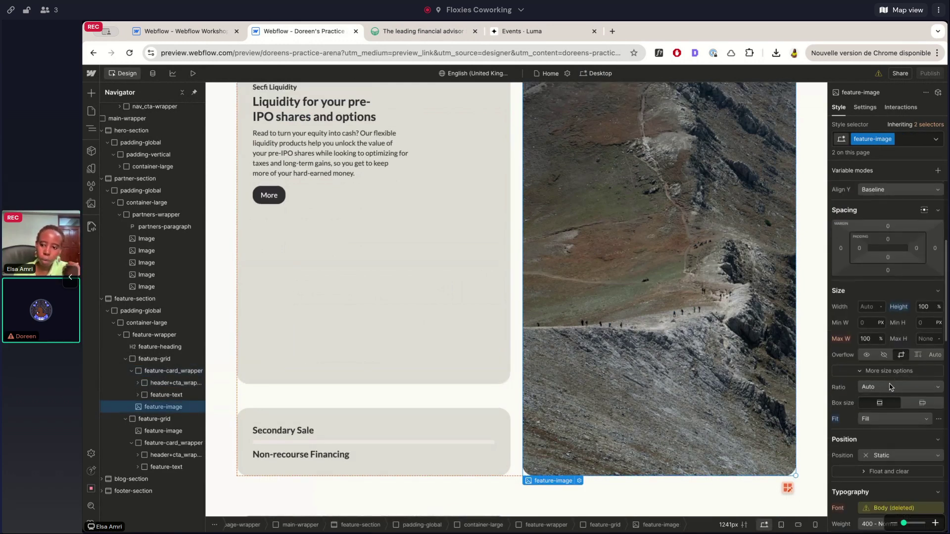
pyautogui.click(885, 389)
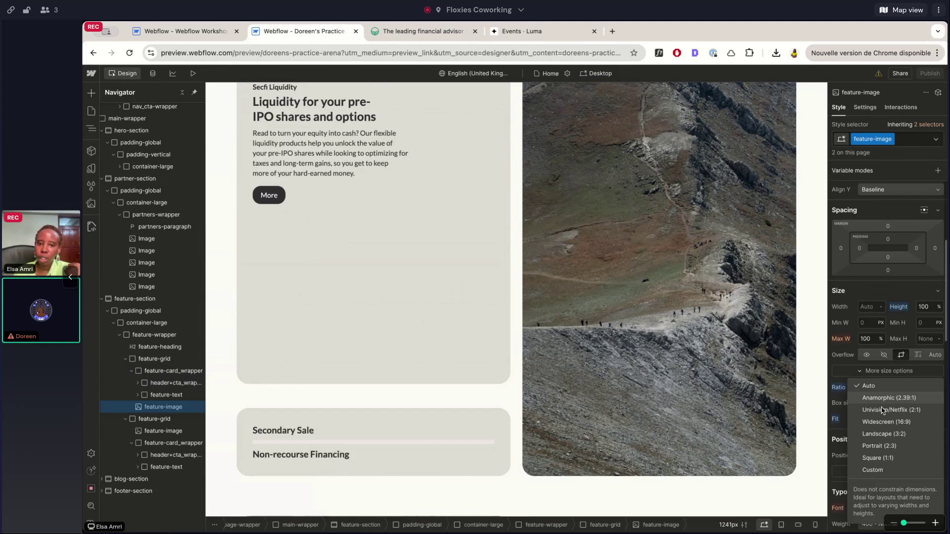
pyautogui.click(883, 421)
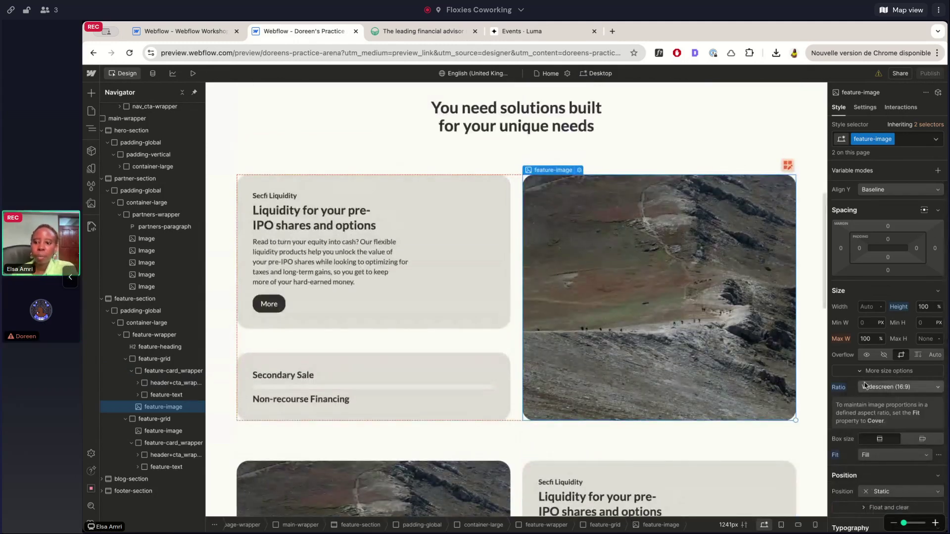
pyautogui.click(925, 306)
pyautogui.write('40rem')
pyautogui.press('Return')
# Set the first feature-grid's width to 100%.
pyautogui.click(516, 203)
pyautogui.click(871, 283)
pyautogui.write('100%')
pyautogui.press('Return')
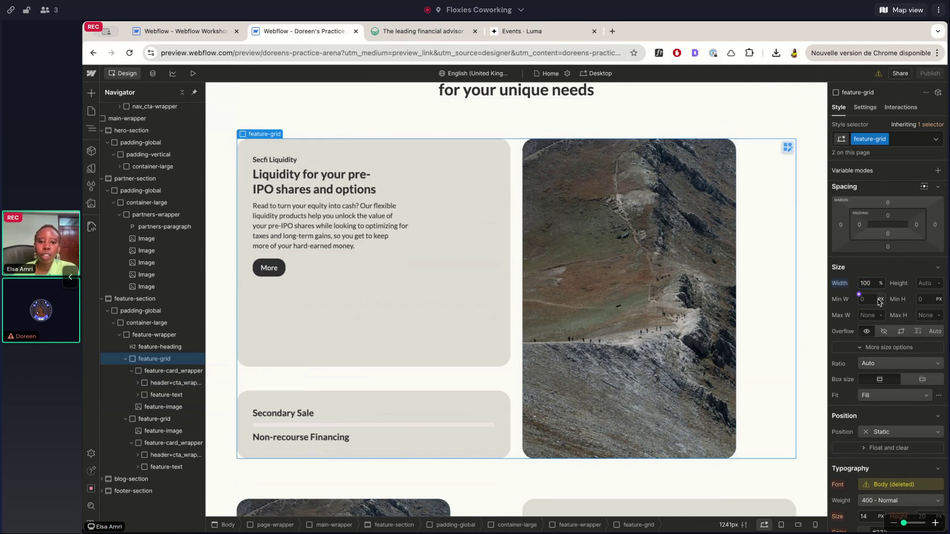
# Set the feature-image's width to 100% so it fills its grid column.
pyautogui.click(661, 217)
pyautogui.click(870, 307)
pyautogui.write('100%')
pyautogui.press('Return')
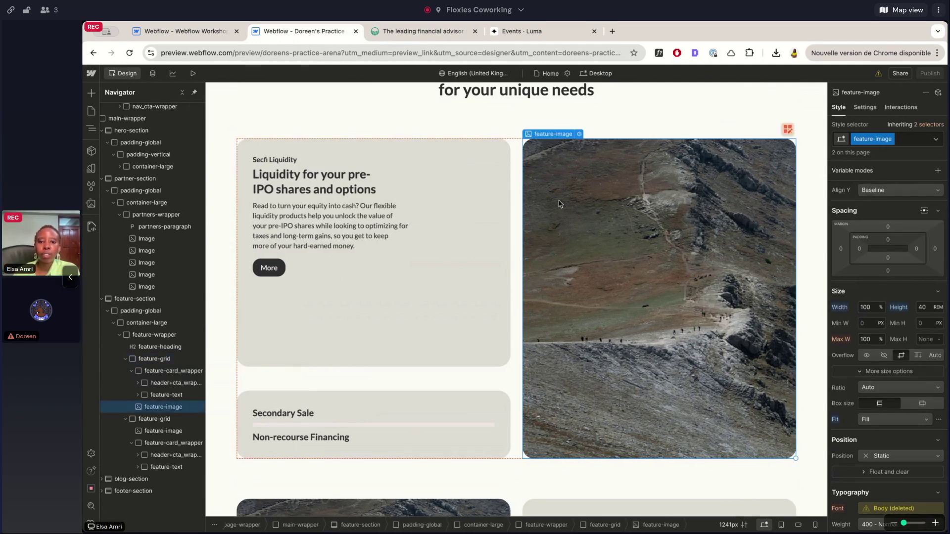
# Preview the feature section with the canvas narrowed to about 1690 px, and return to the design view.
pyautogui.scroll(1, 565, 203)
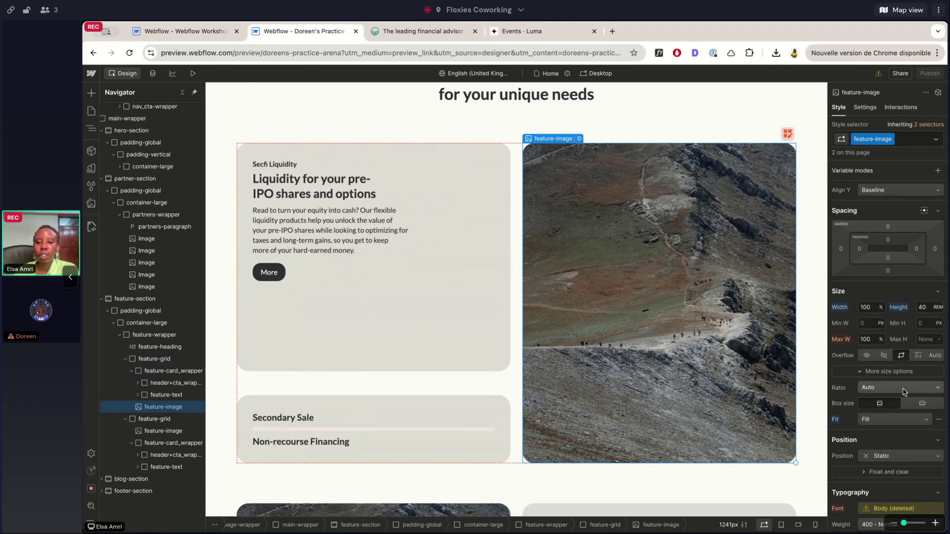
pyautogui.click(193, 73)
pyautogui.moveTo(933, 298); pyautogui.dragTo(938, 270)
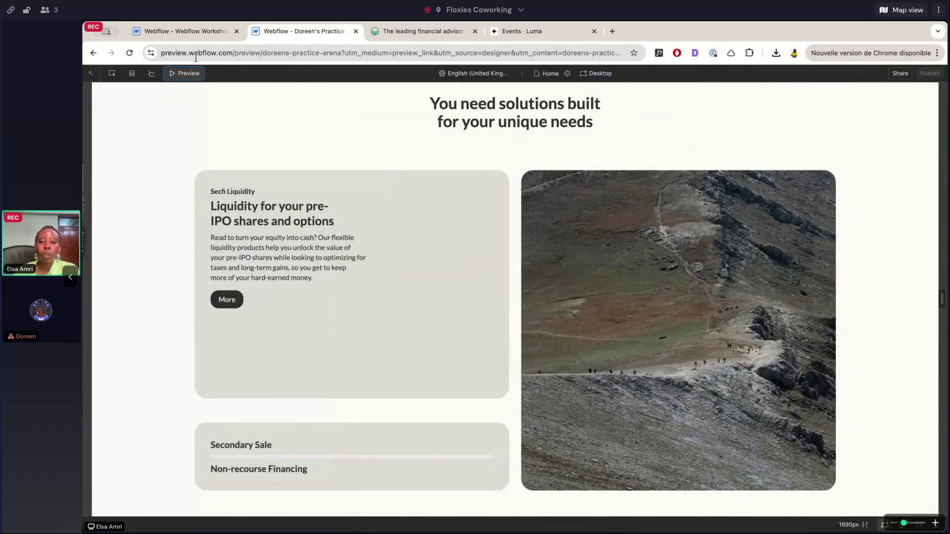
pyautogui.click(192, 73)
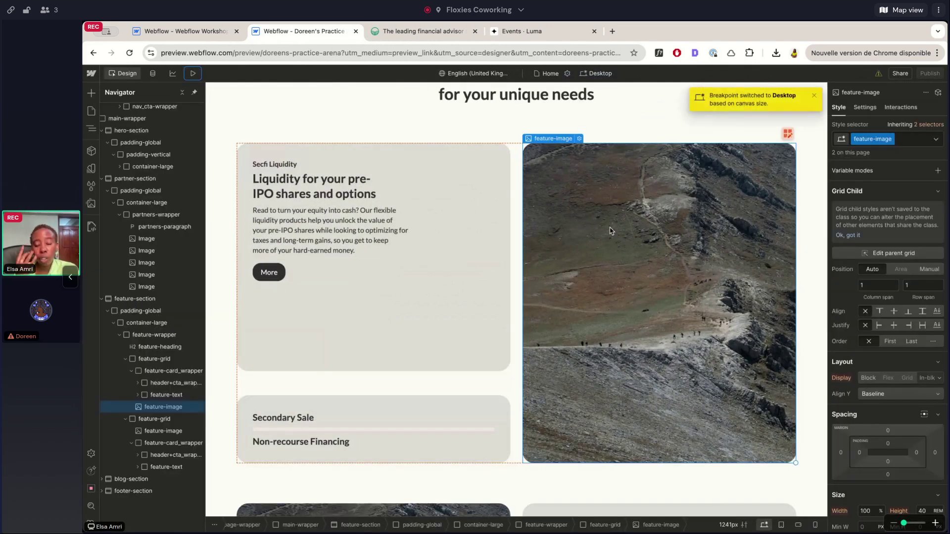
# Clear the feature-image's fixed height so it goes back to Auto.
pyautogui.scroll(-2, 938, 344)
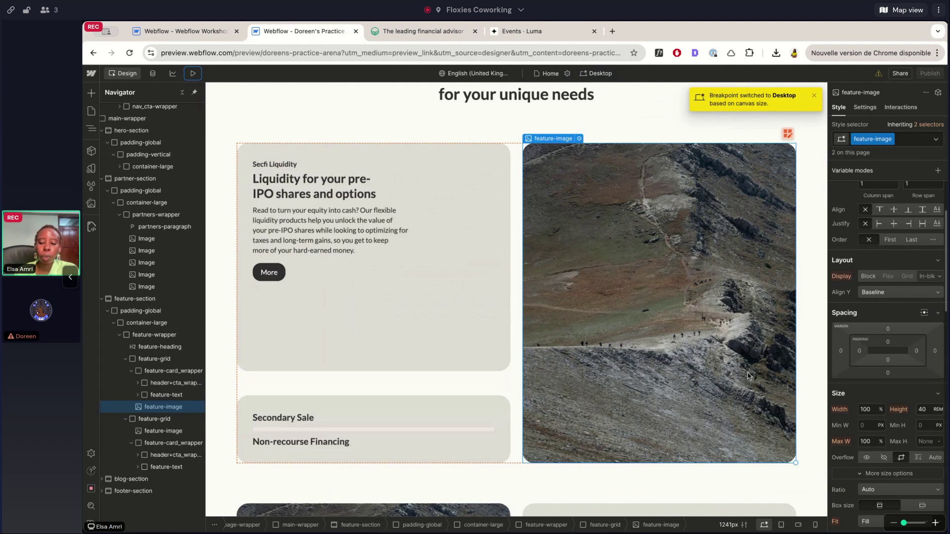
pyautogui.scroll(-1, 747, 376)
pyautogui.press('2')
pyautogui.press('1')
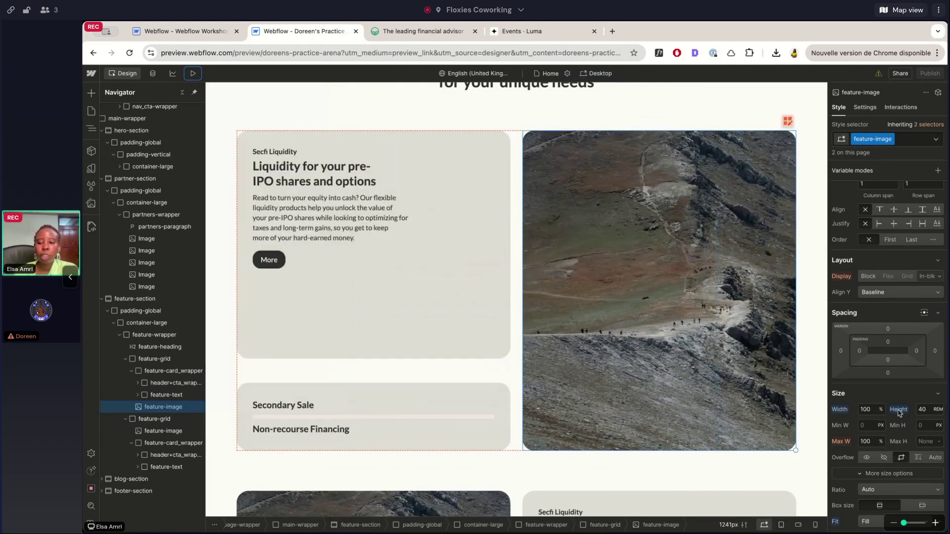
pyautogui.keyDown('alt'); pyautogui.click(898, 410); pyautogui.keyUp('alt')
# Apply the Portrait (2:3) ratio to the feature-image and adjust it to a custom ratio of width 2 to height 2.5.
pyautogui.scroll(-3, 741, 387)
pyautogui.scroll(-2, 884, 384)
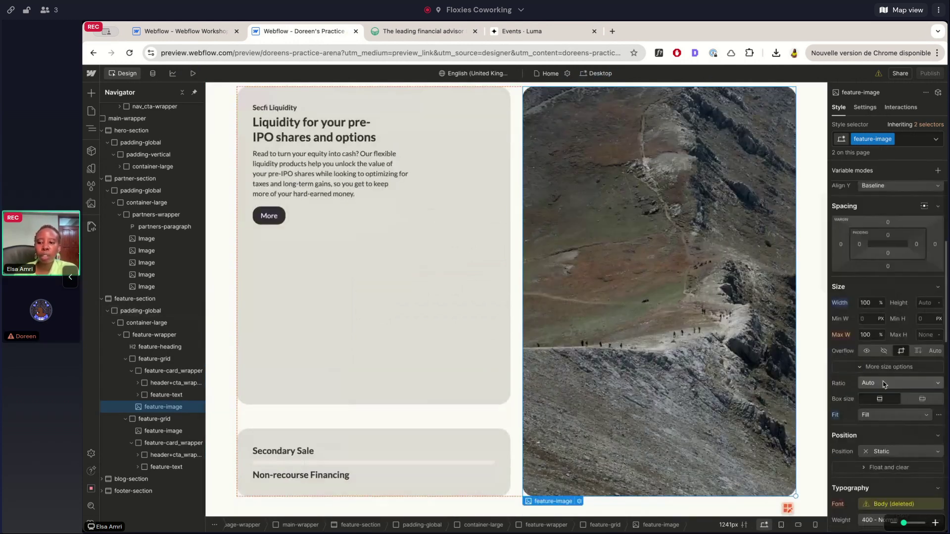
pyautogui.click(883, 383)
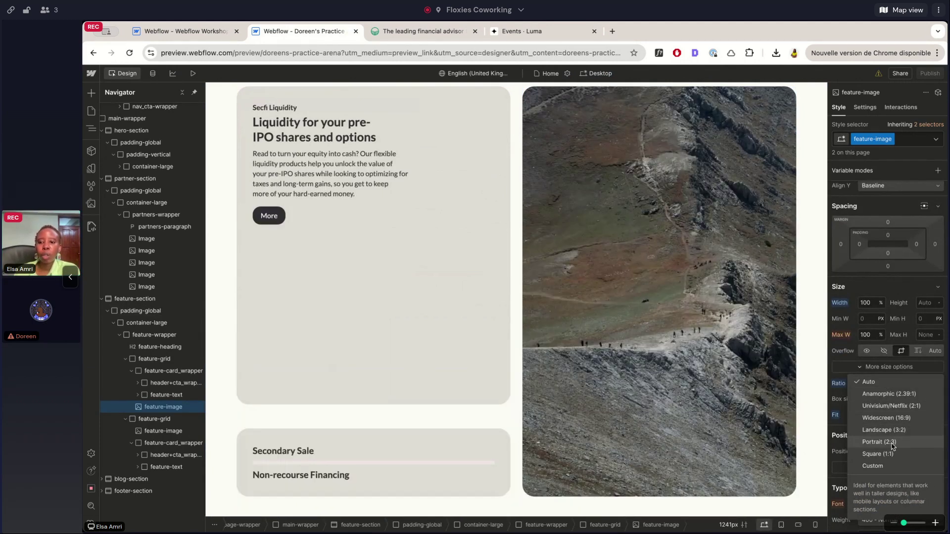
pyautogui.click(891, 441)
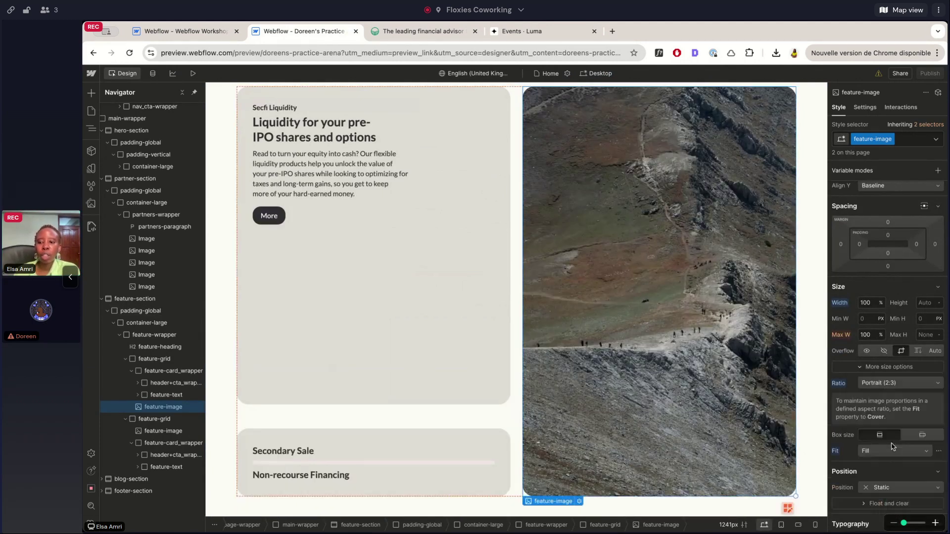
pyautogui.click(889, 386)
pyautogui.click(905, 418)
pyautogui.click(920, 398)
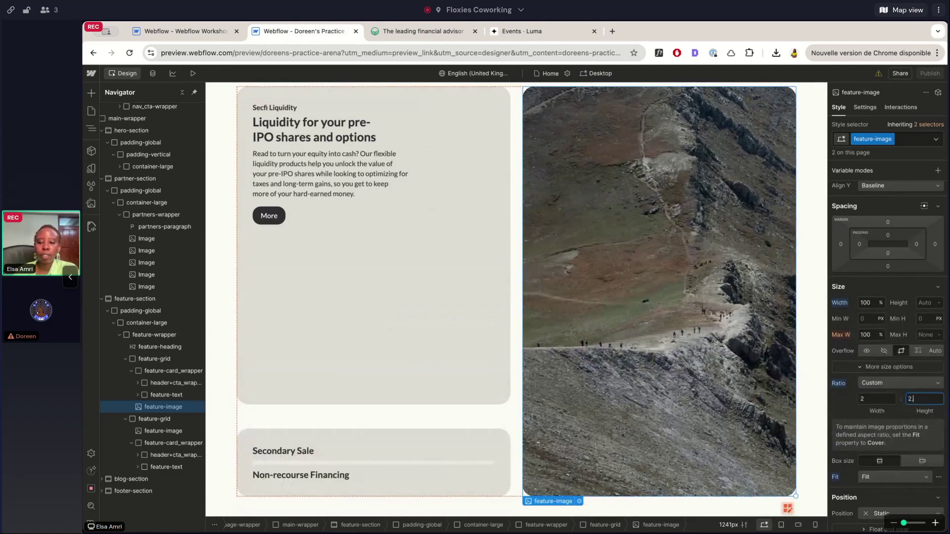
pyautogui.press('Return')
pyautogui.scroll(1, 811, 344)
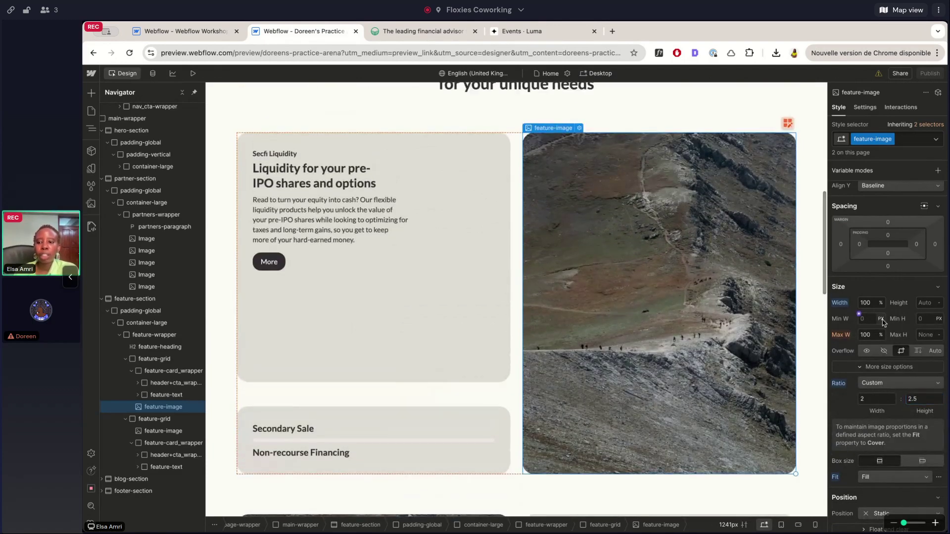
# Preview the page and narrow the canvas to about 744 px to check how the feature cards and images scale.
pyautogui.click(194, 73)
pyautogui.moveTo(946, 297); pyautogui.dragTo(706, 246)
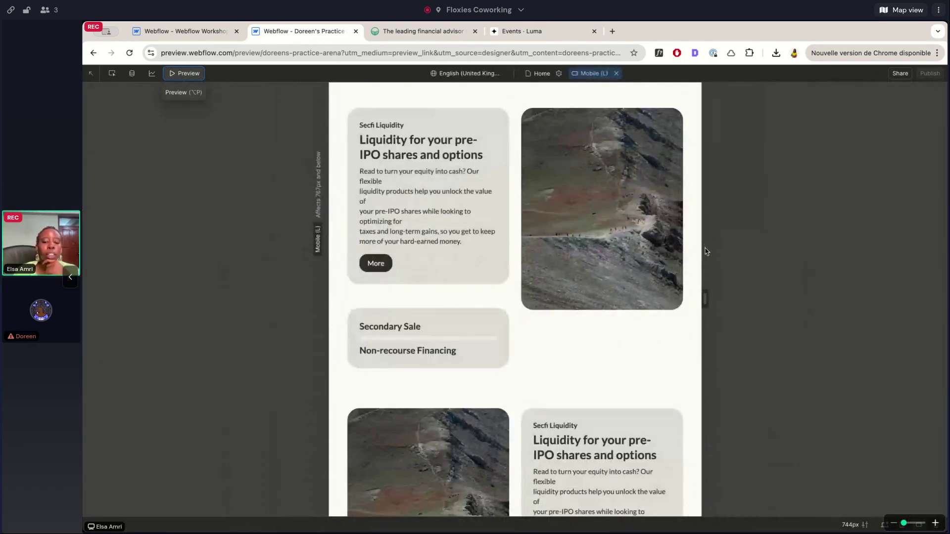
# Widen the preview canvas to about 874 px to check the feature cards and images, and return to the design view.
pyautogui.moveTo(701, 289); pyautogui.dragTo(701, 289)
pyautogui.scroll(1, 466, 252)
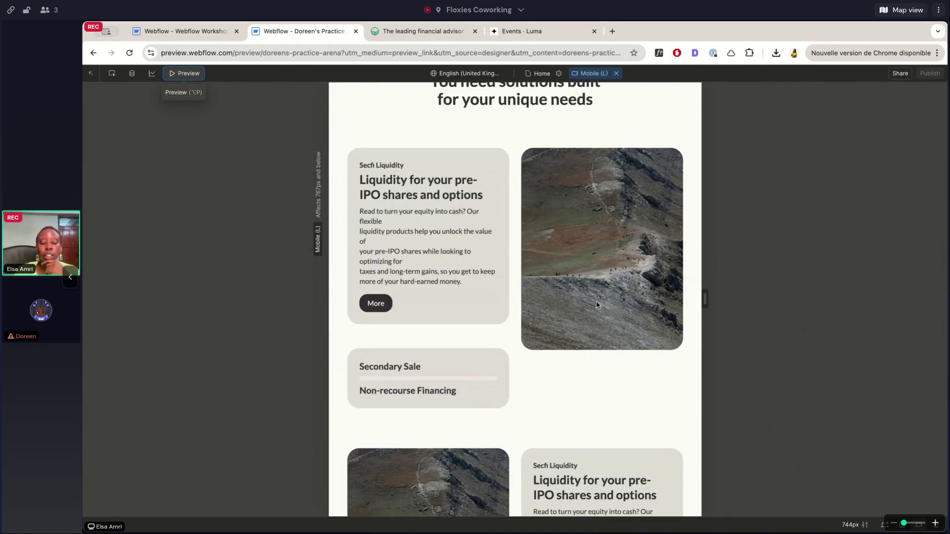
pyautogui.moveTo(707, 298); pyautogui.dragTo(709, 296)
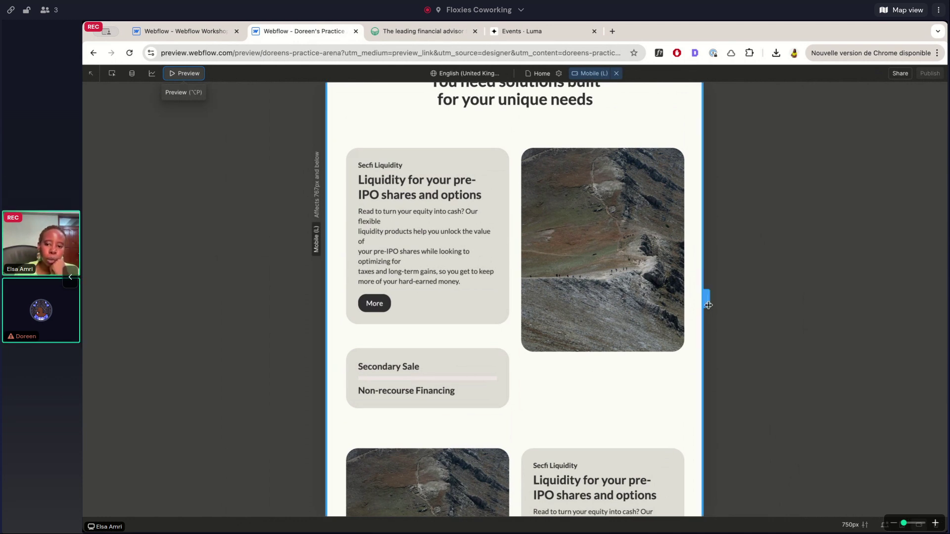
pyautogui.moveTo(706, 299); pyautogui.dragTo(737, 298)
pyautogui.click(173, 74)
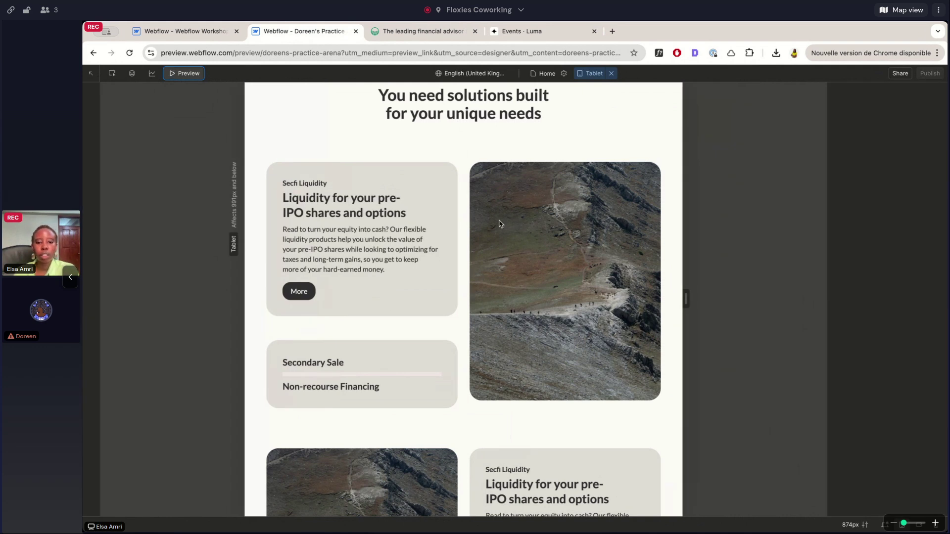
pyautogui.scroll(-1, 938, 395)
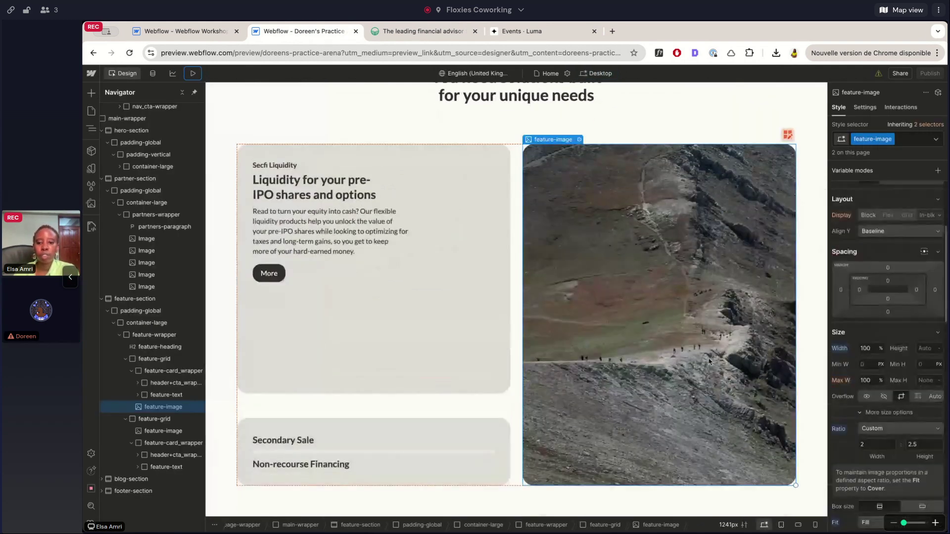
pyautogui.scroll(-1, 711, 362)
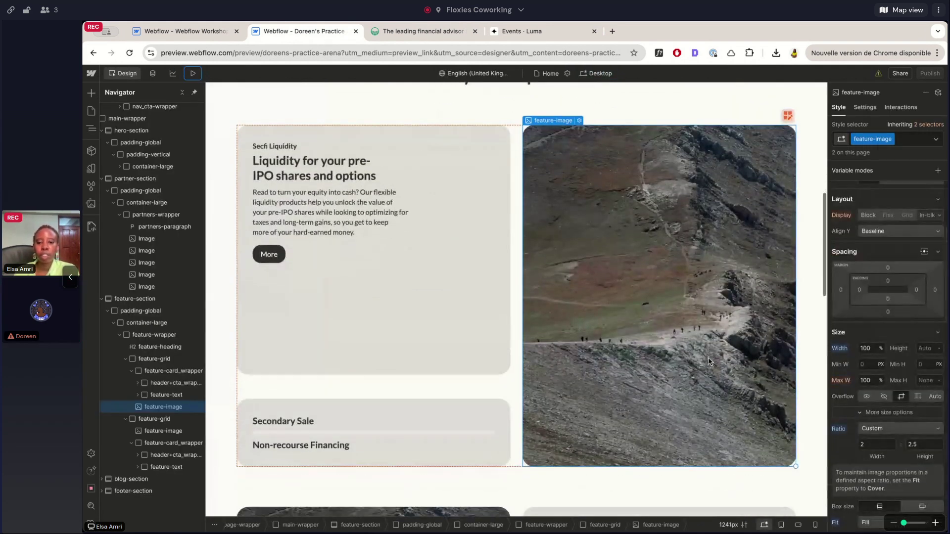
# Preview the feature section at full desktop width, and return to the design view to examine the card and image heights.
pyautogui.click(194, 74)
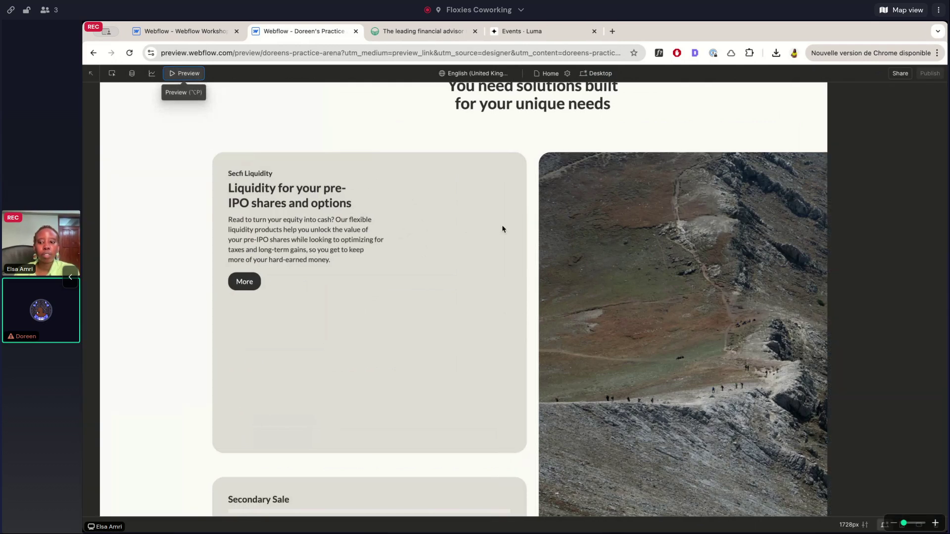
pyautogui.press('Escape')
pyautogui.scroll(-1, 580, 320)
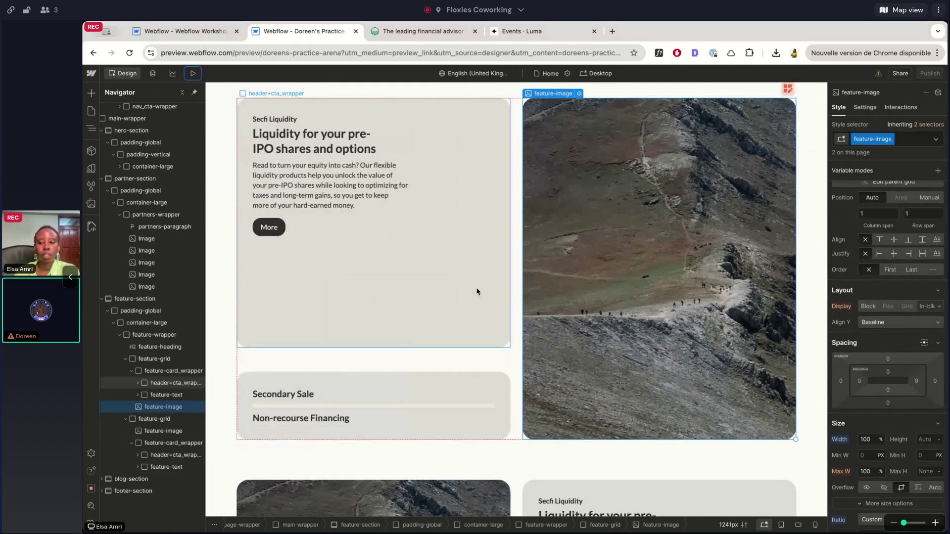
pyautogui.scroll(-3, 874, 332)
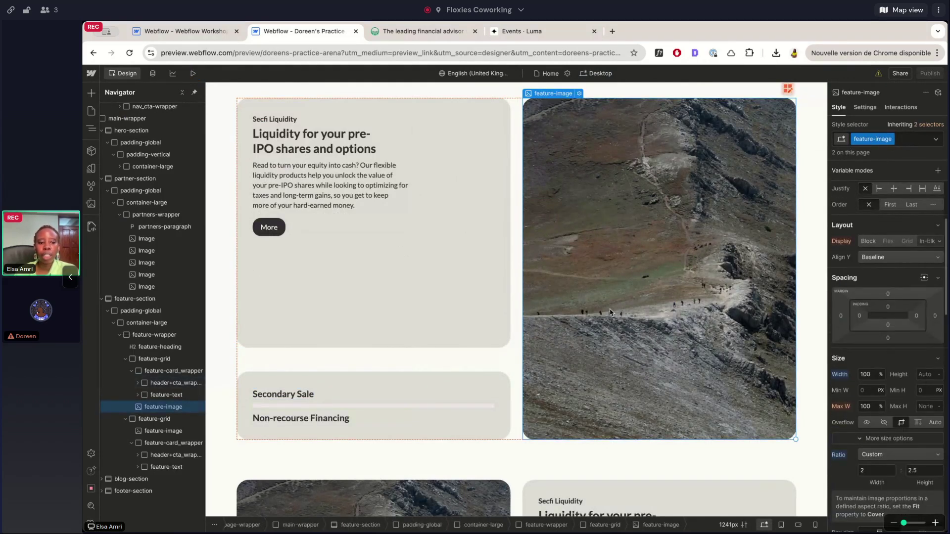
pyautogui.scroll(3, 610, 312)
pyautogui.scroll(-3, 488, 396)
# Switch to the Secfi reference page to examine its first feature row and Secondary Sale card, and return to Webflow.
pyautogui.click(416, 35)
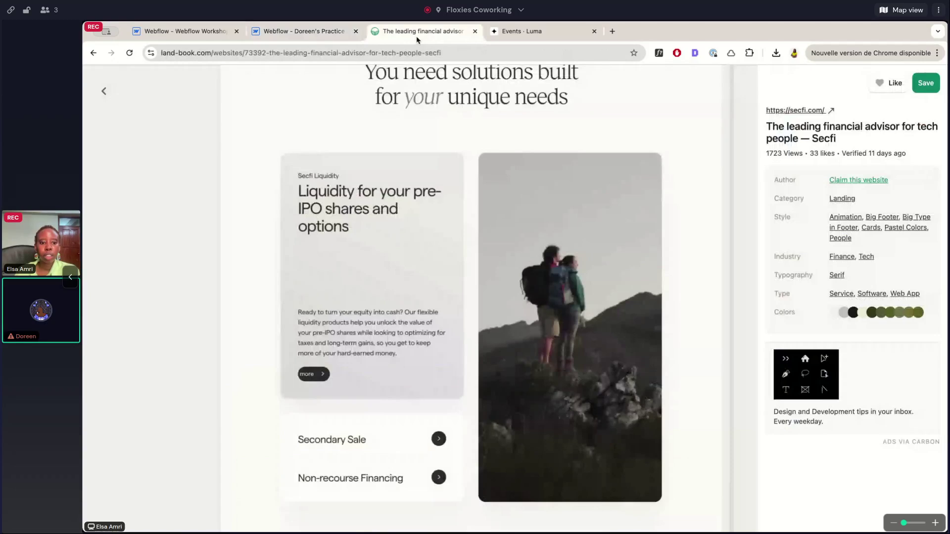
pyautogui.scroll(-2, 407, 239)
pyautogui.scroll(-1, 407, 240)
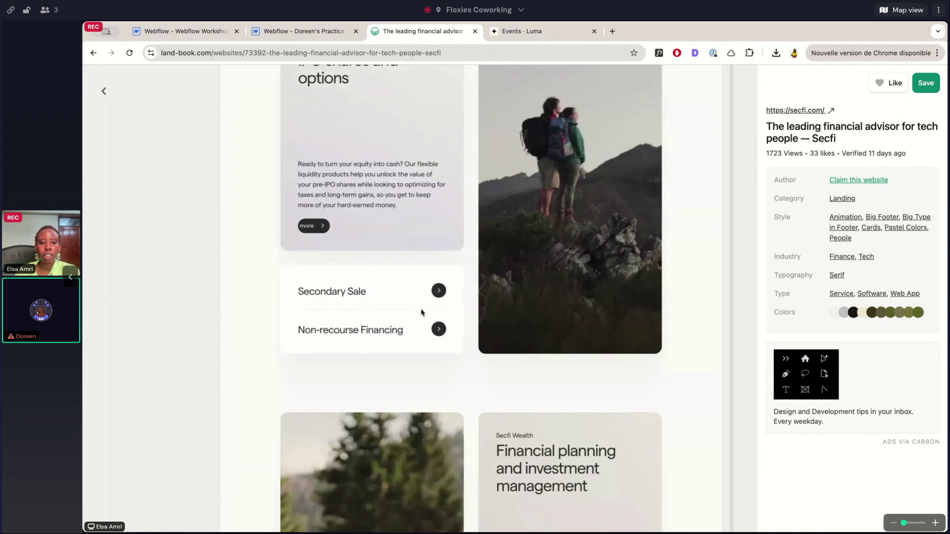
pyautogui.click(315, 36)
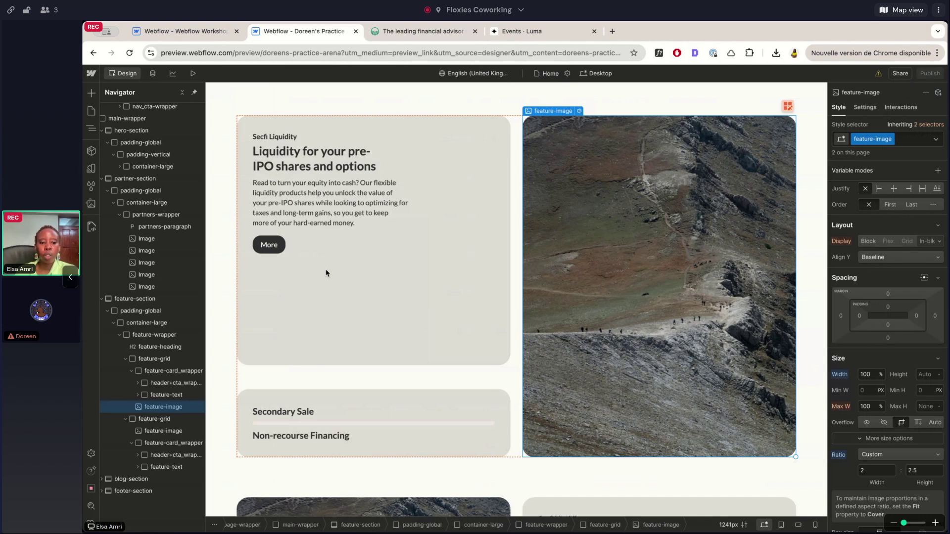
# Inspect the style settings of the divider-line between Secondary Sale and Non-recourse Financing in the first feature card.
pyautogui.click(329, 421)
pyautogui.scroll(3, 907, 259)
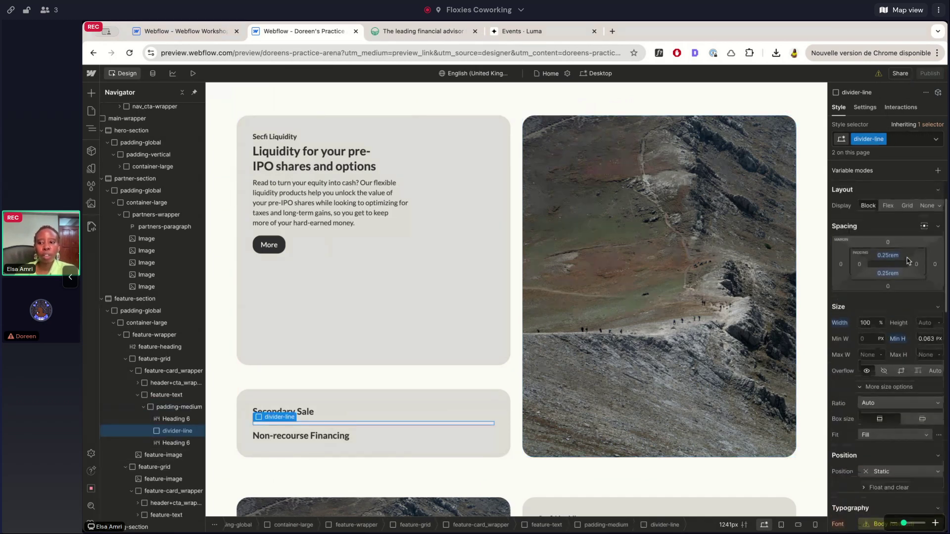
pyautogui.scroll(-1, 495, 297)
pyautogui.click(346, 470)
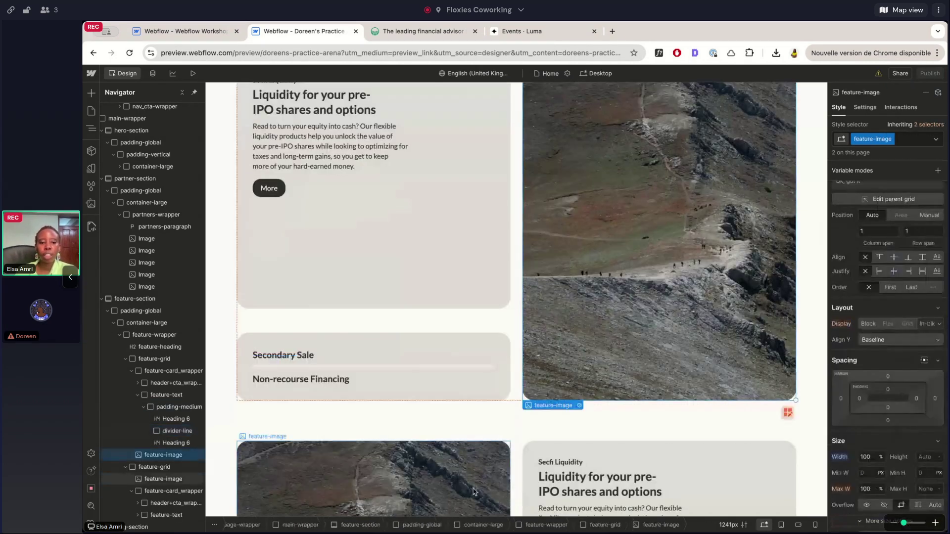
pyautogui.click(481, 367)
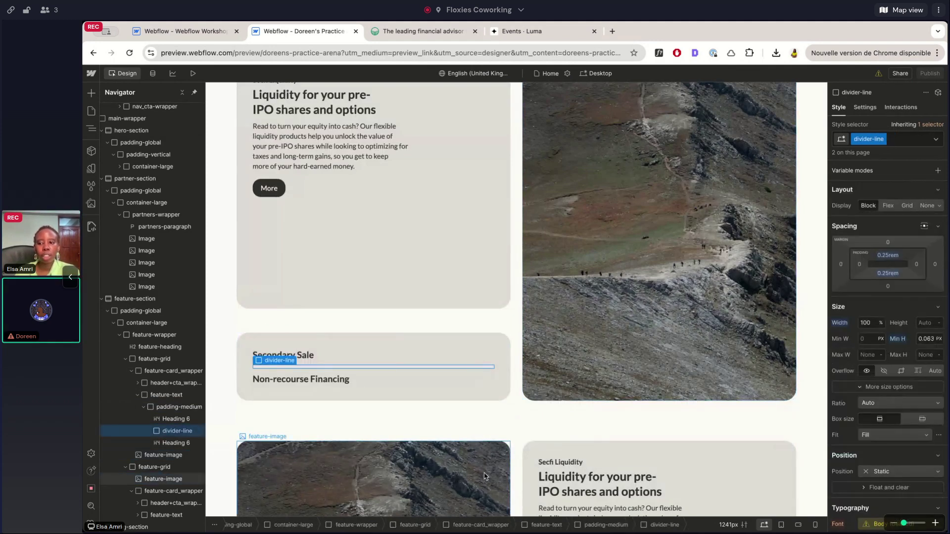
# Compare both feature rows and their card dividers with the Secfi reference page, ending back in the Webflow design.
pyautogui.click(423, 31)
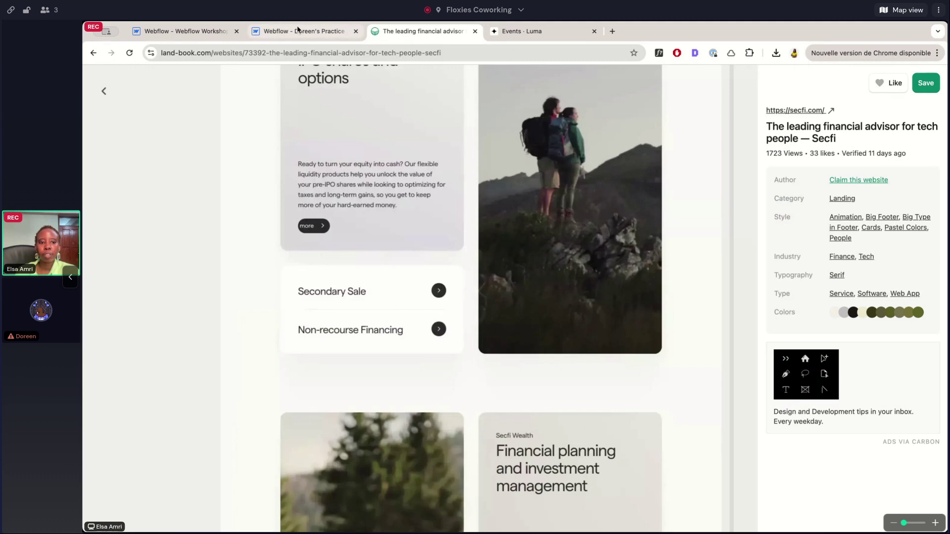
pyautogui.scroll(-4, 307, 267)
pyautogui.scroll(1, 307, 267)
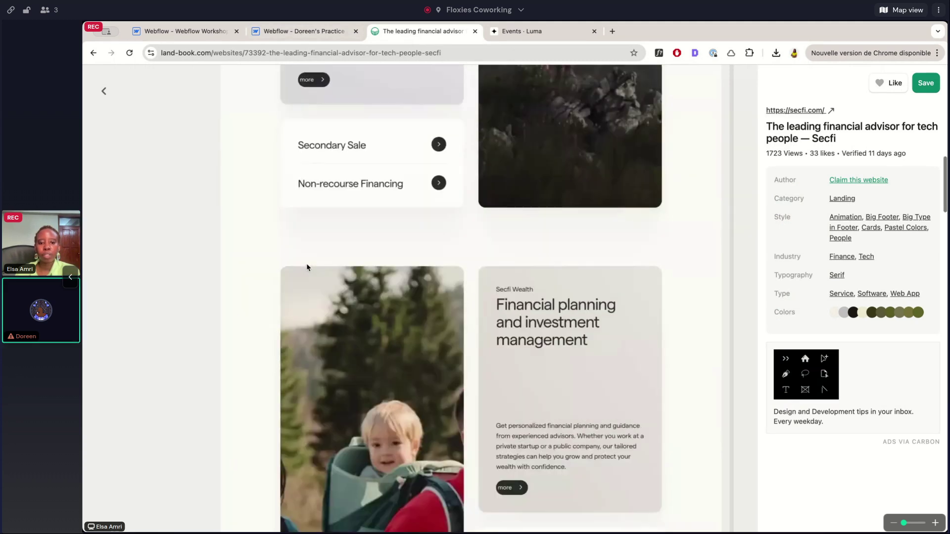
pyautogui.scroll(-6, 307, 267)
pyautogui.scroll(-2, 306, 267)
pyautogui.click(277, 31)
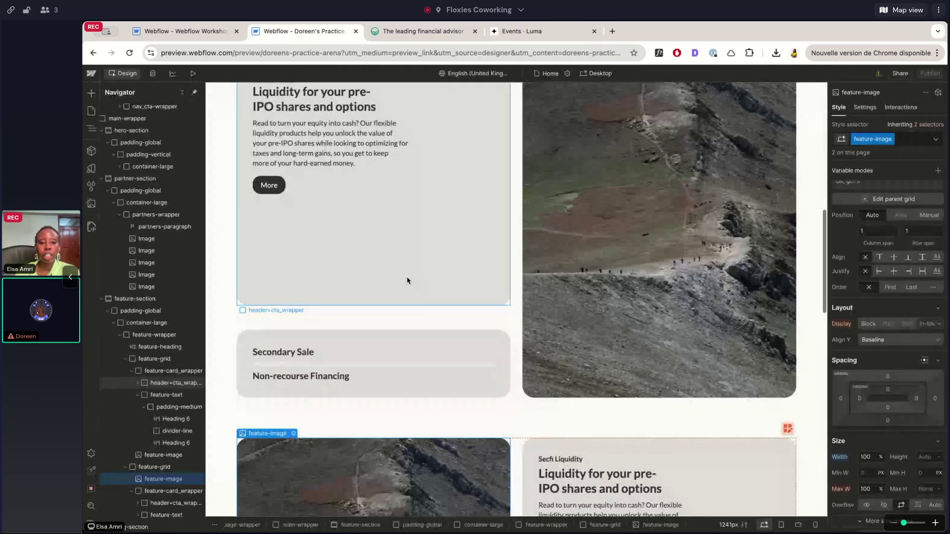
pyautogui.scroll(-6, 406, 279)
pyautogui.scroll(4, 403, 238)
pyautogui.scroll(-1, 402, 208)
pyautogui.click(397, 34)
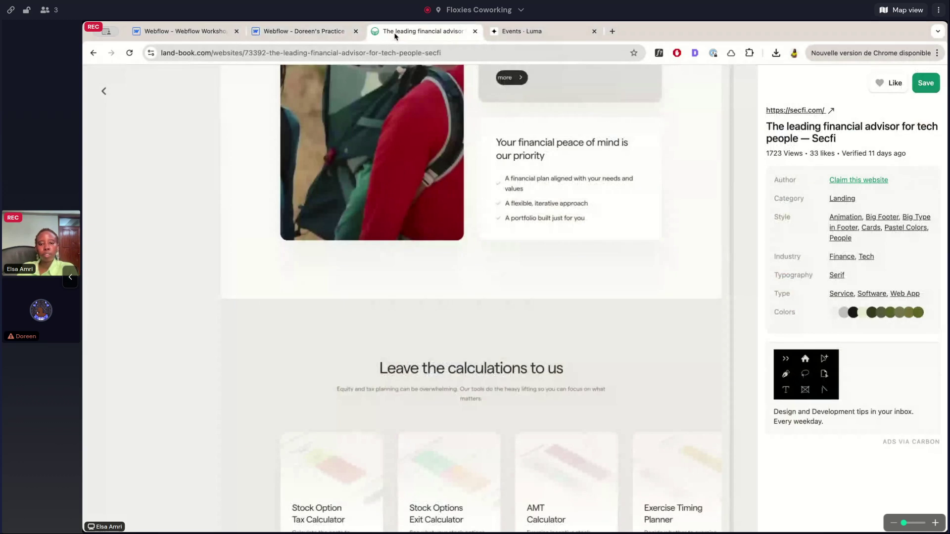
pyautogui.scroll(10, 436, 308)
pyautogui.scroll(-3, 436, 308)
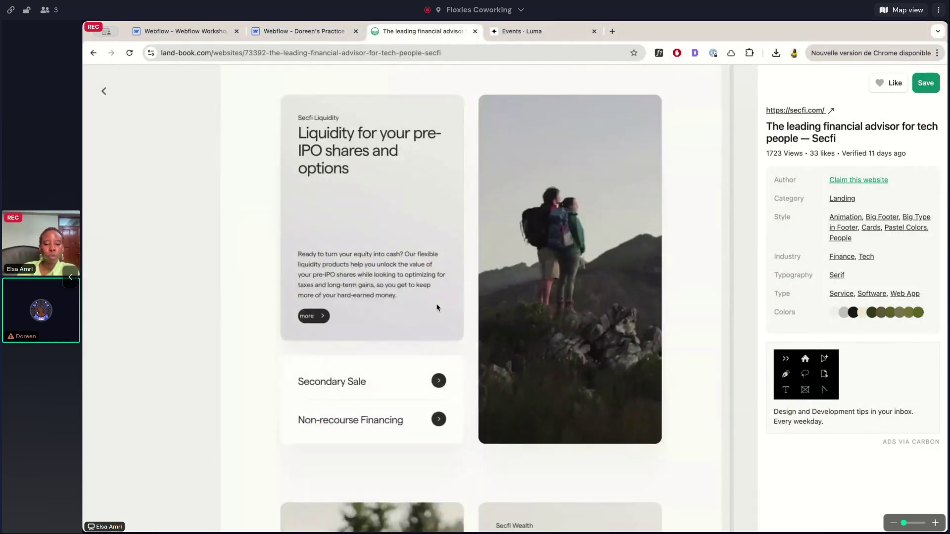
pyautogui.click(325, 33)
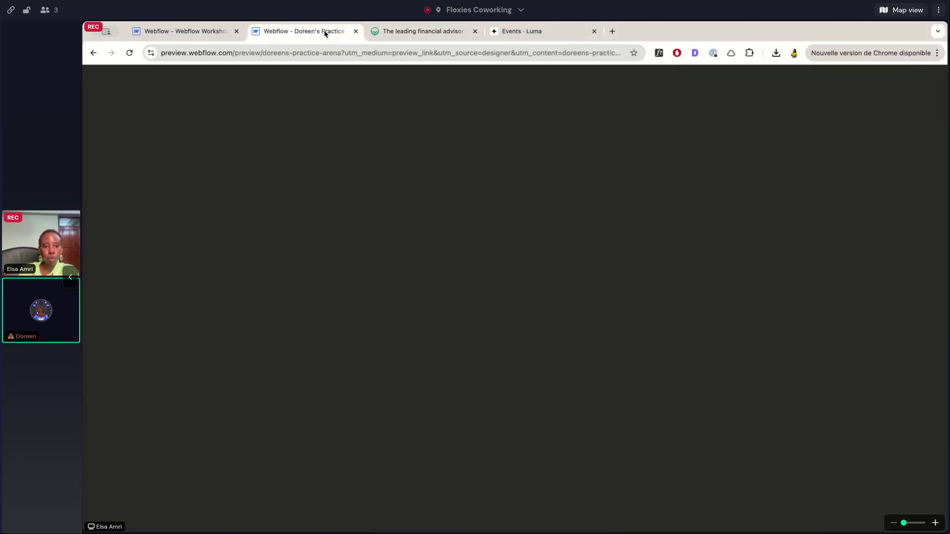
# Reset the top and bottom padding of the divider-line in the first feature row's lower card to 0.
pyautogui.scroll(2, 515, 267)
pyautogui.click(489, 267)
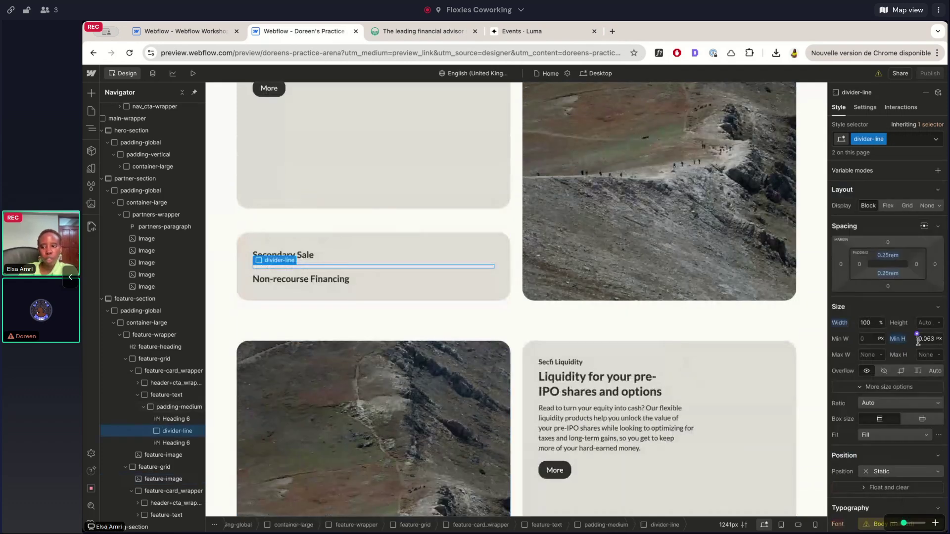
pyautogui.scroll(2, 725, 310)
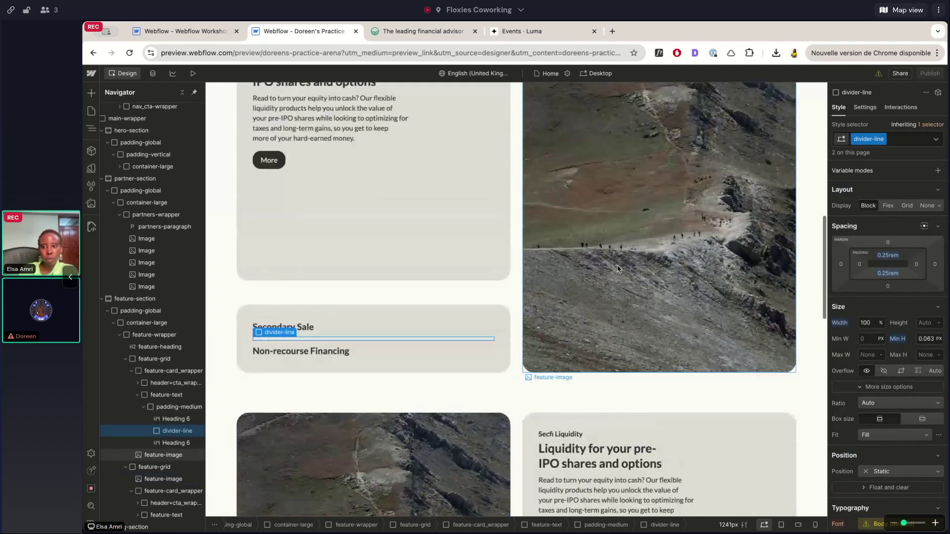
pyautogui.keyDown('alt'); pyautogui.click(885, 256); pyautogui.keyUp('alt')
pyautogui.keyDown('alt'); pyautogui.click(889, 273); pyautogui.keyUp('alt')
pyautogui.click(717, 346)
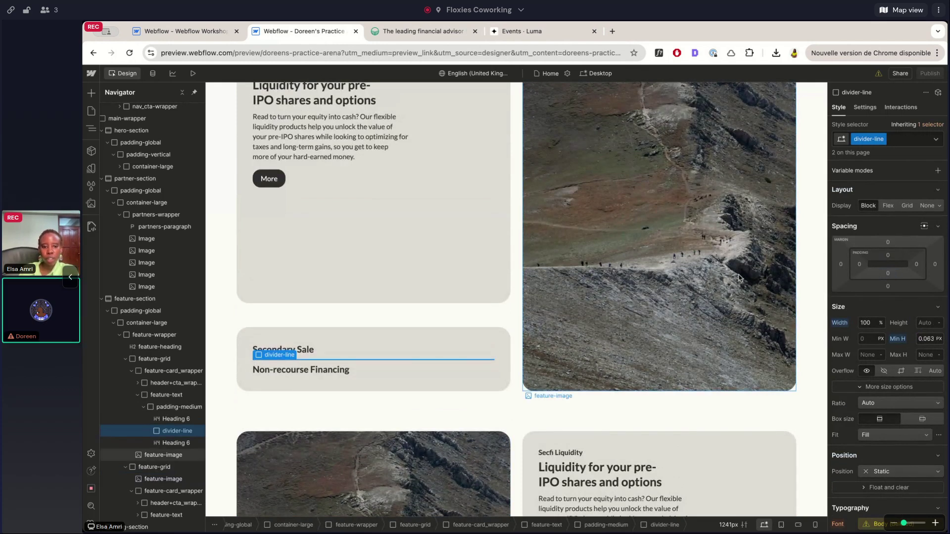
# Check the divider-line's appearance between the two card headings by alternately selecting it and the feature-image below.
pyautogui.click(449, 450)
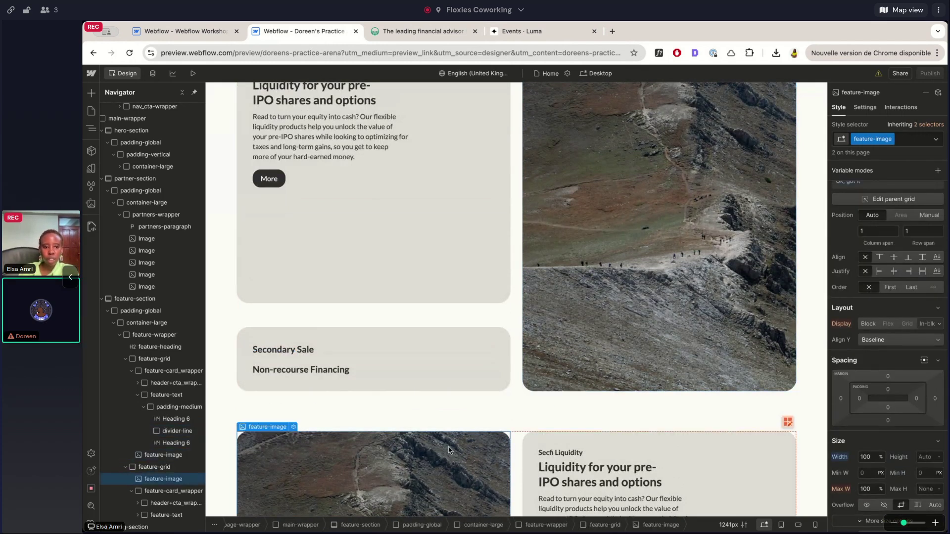
pyautogui.click(446, 361)
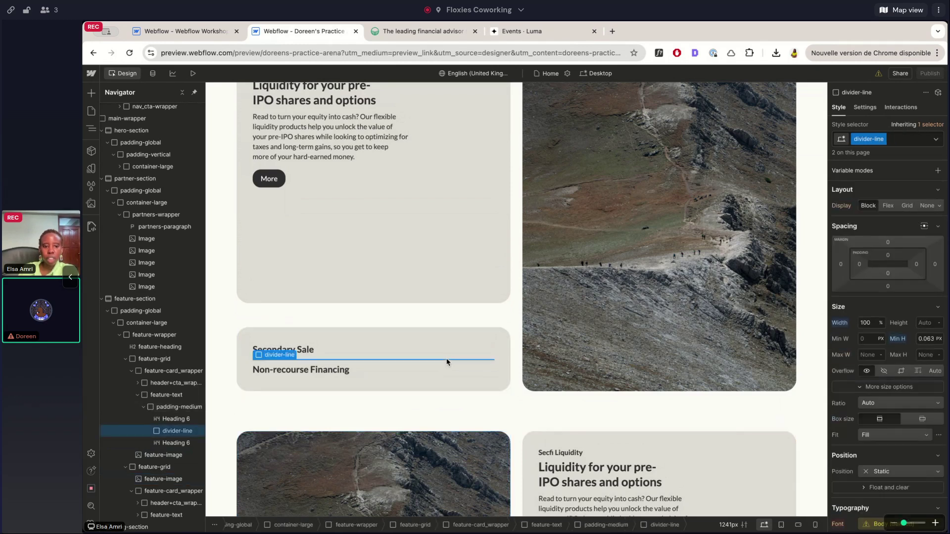
pyautogui.click(445, 449)
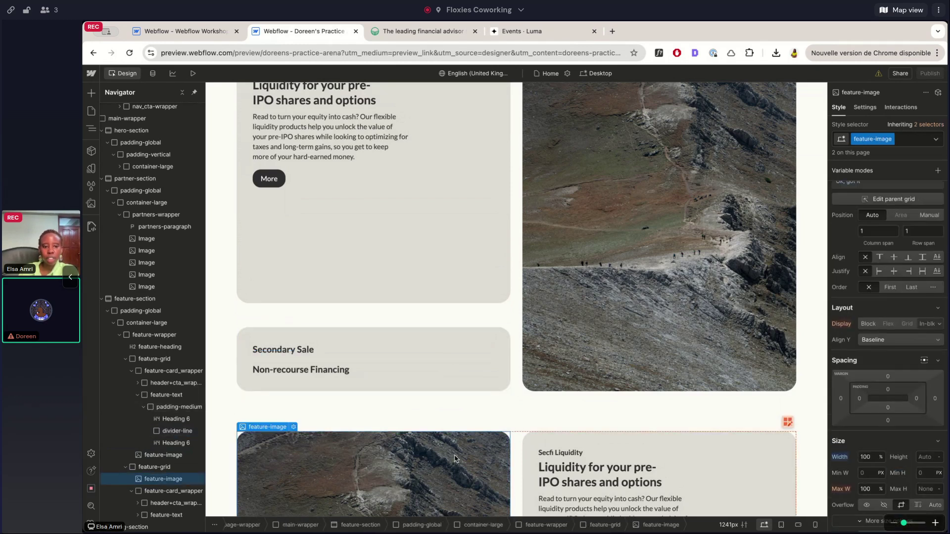
pyautogui.click(435, 364)
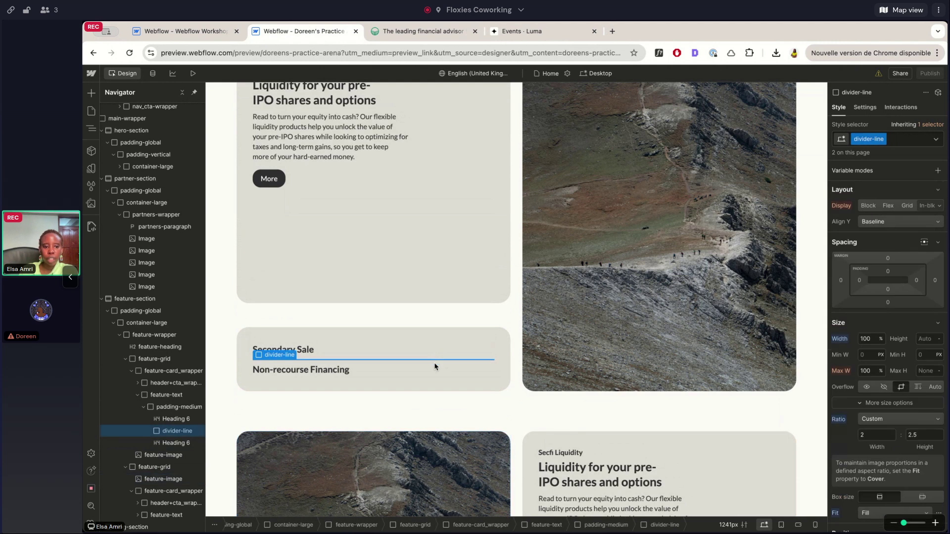
pyautogui.click(434, 450)
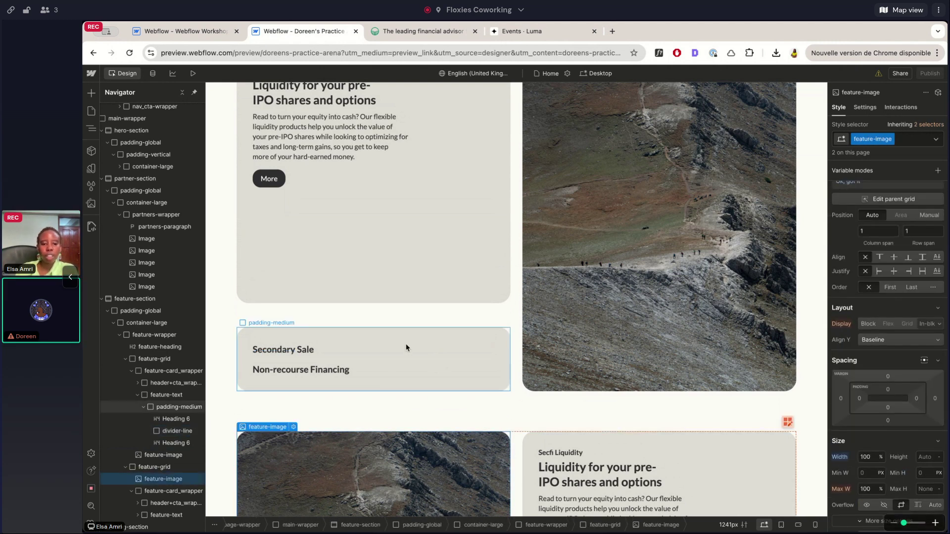
# Examine the blog section's card grid and its spacing above the footer, with its Collection List selected.
pyautogui.scroll(3, 455, 343)
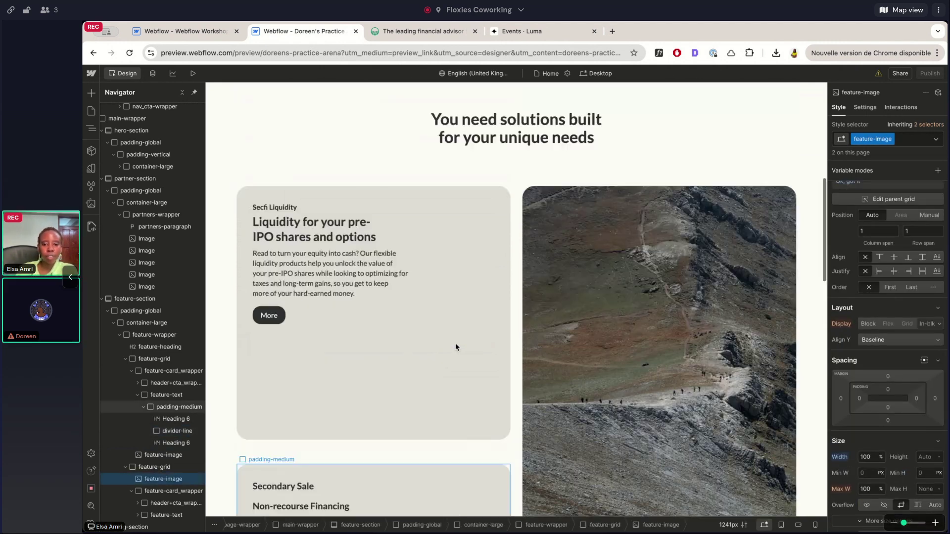
pyautogui.scroll(-6, 463, 366)
pyautogui.scroll(-6, 469, 386)
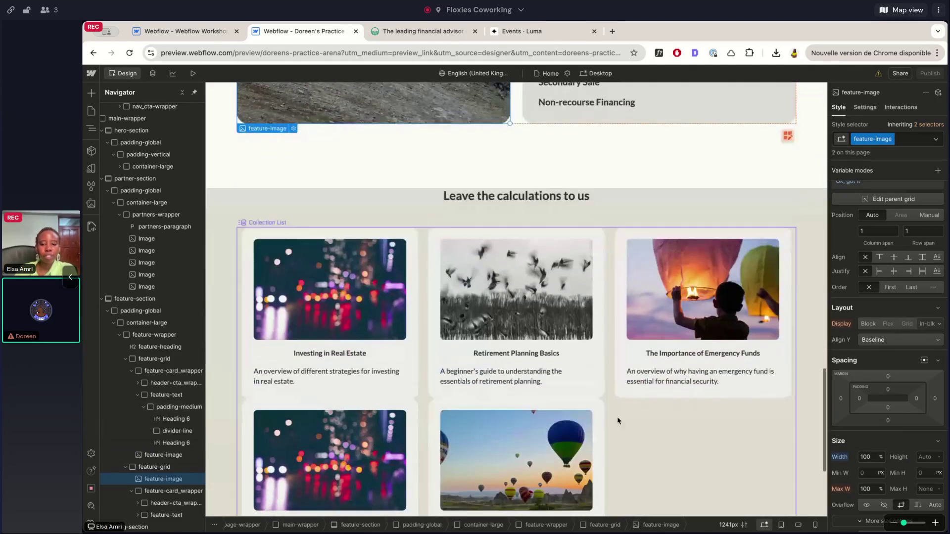
pyautogui.scroll(3, 618, 272)
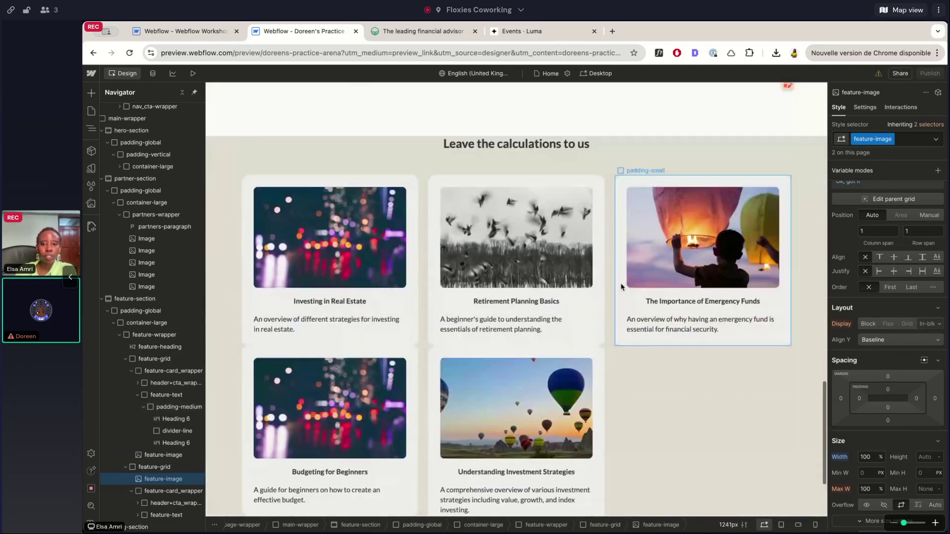
pyautogui.click(621, 387)
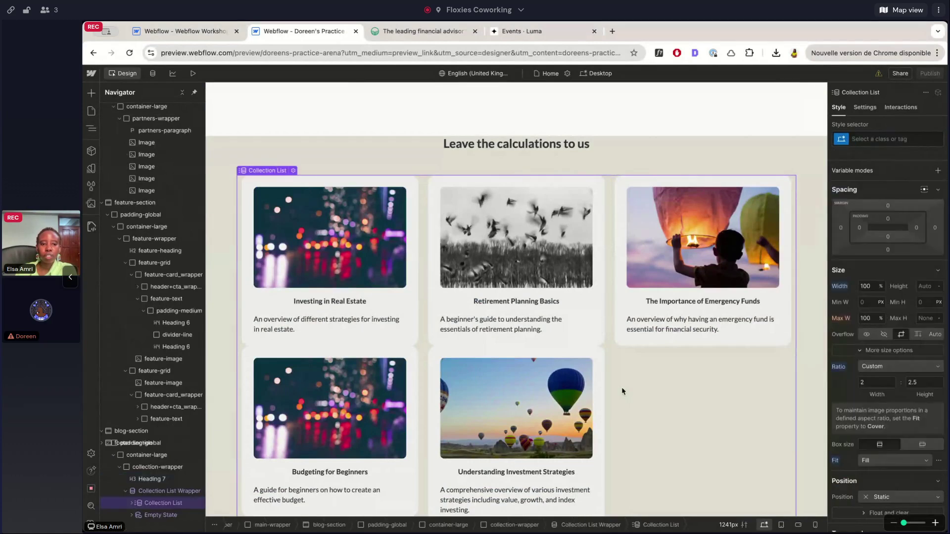
pyautogui.scroll(-2, 621, 387)
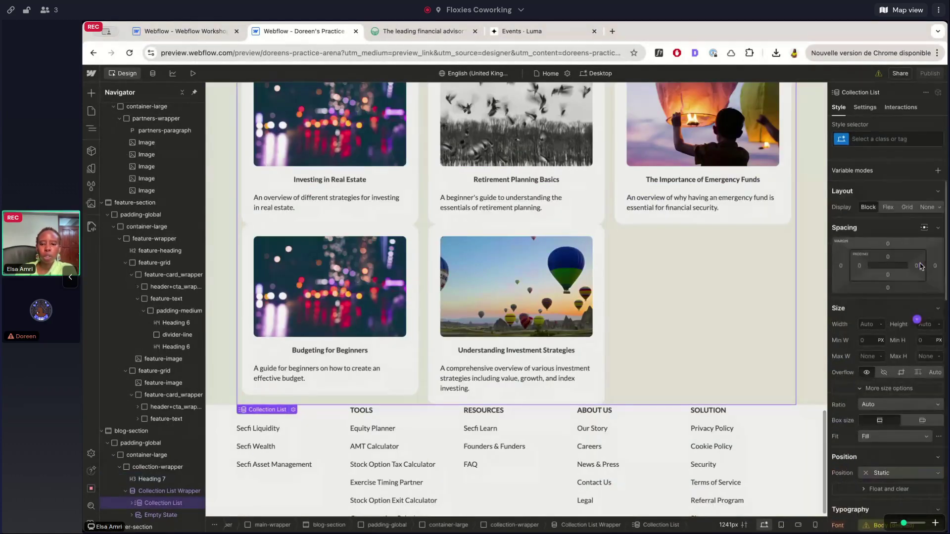
pyautogui.scroll(5, 614, 421)
pyautogui.scroll(-5, 613, 421)
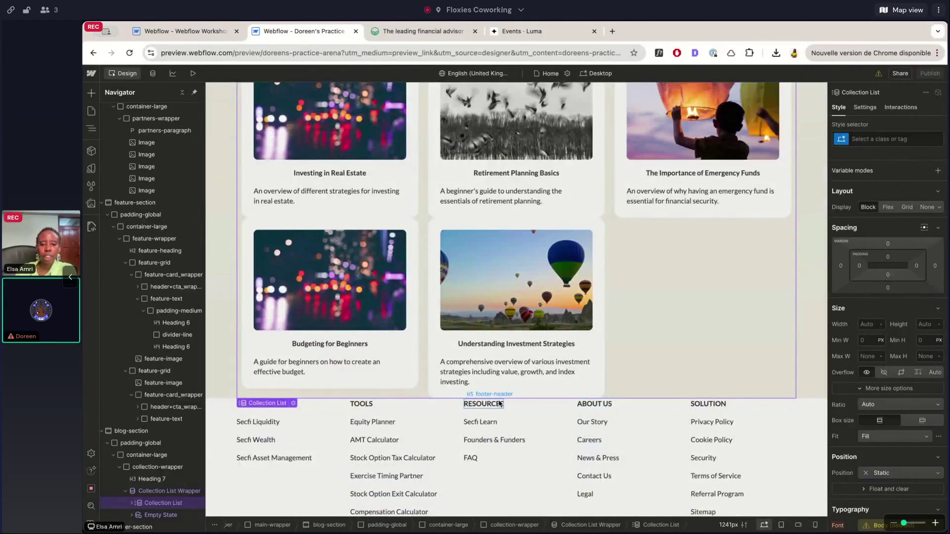
pyautogui.scroll(2, 459, 414)
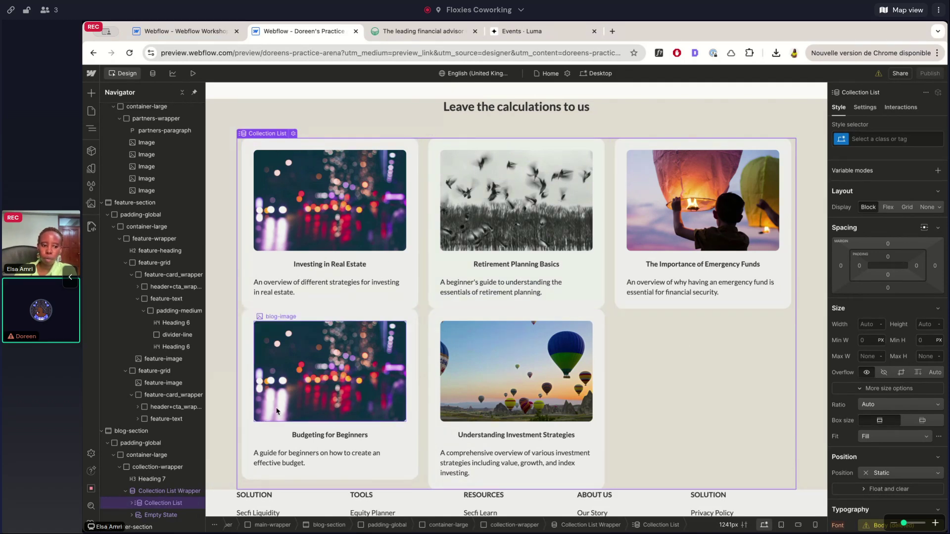
# Inspect the spacing of the blog-item and its nested padding-small block inside the blog Collection List.
pyautogui.click(131, 503)
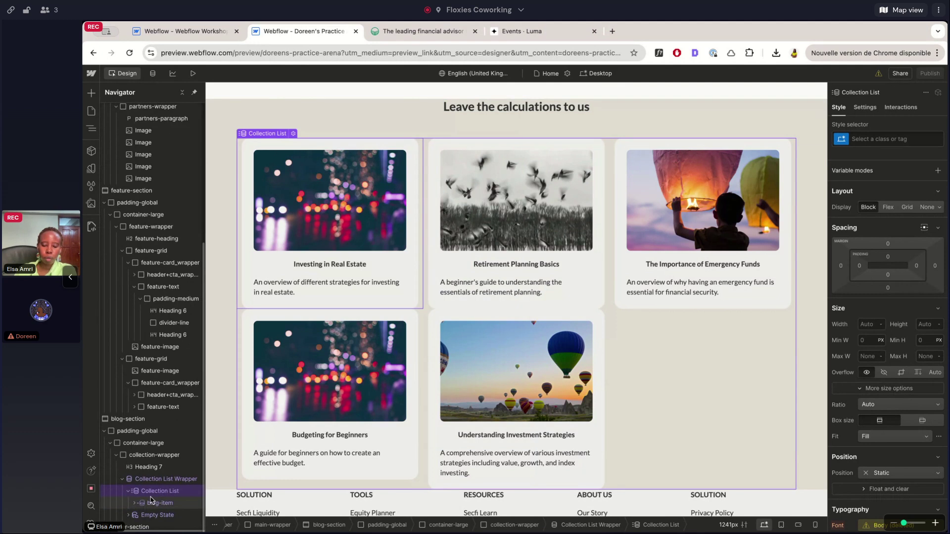
pyautogui.click(152, 502)
pyautogui.click(137, 503)
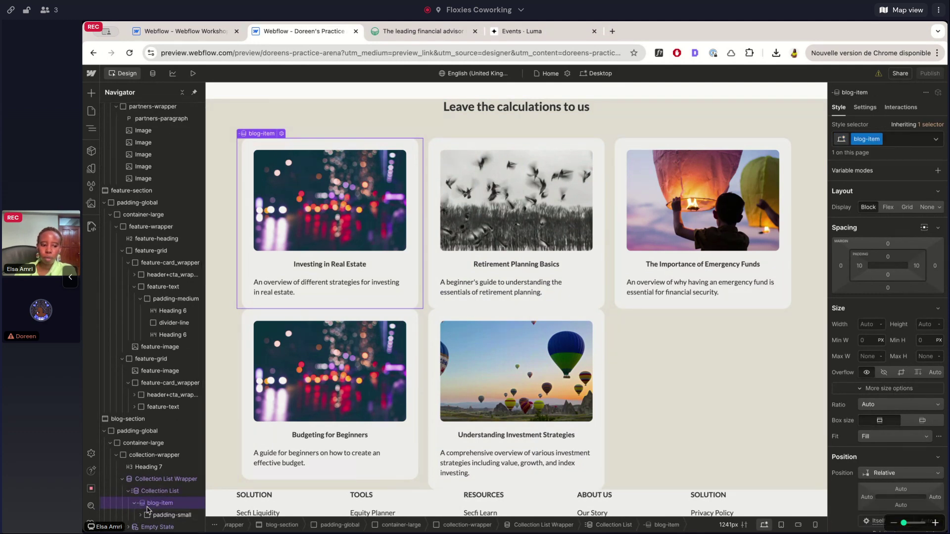
pyautogui.click(164, 516)
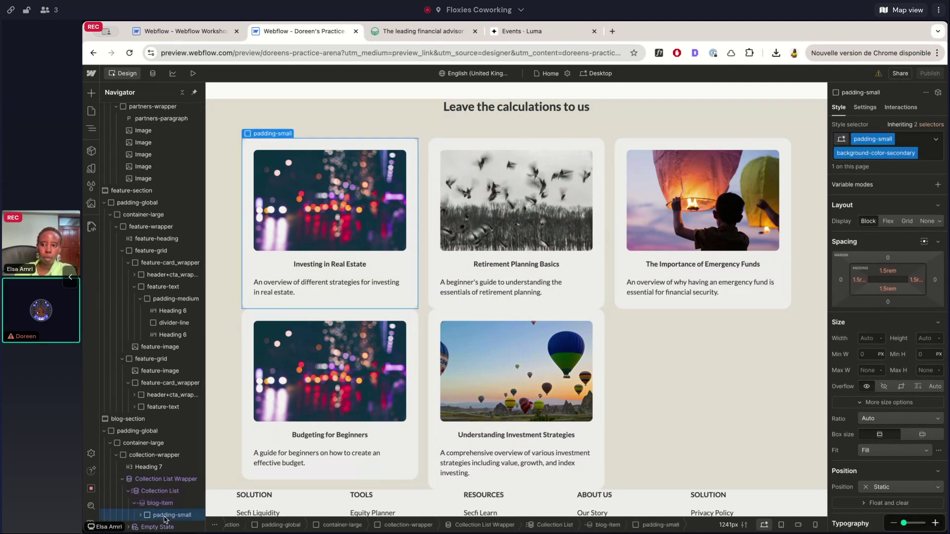
pyautogui.click(421, 286)
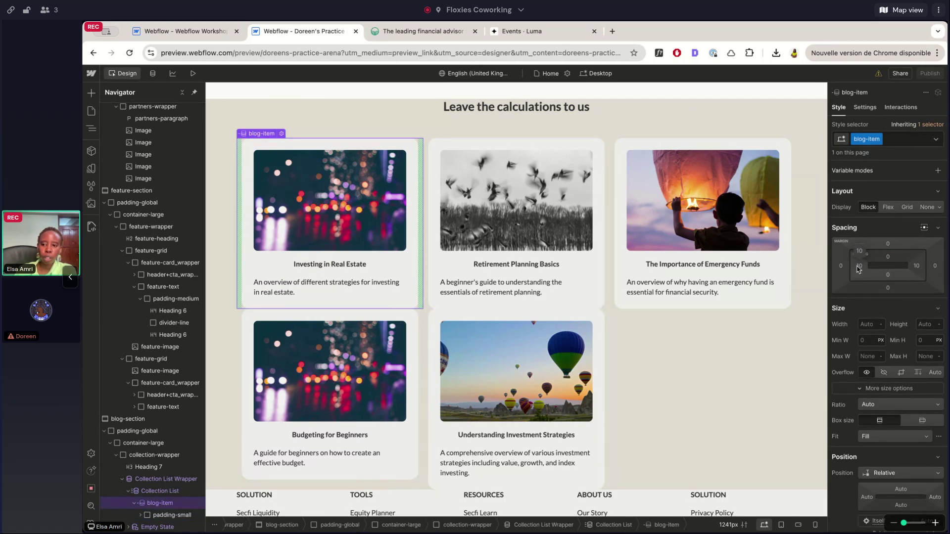
# Try removing the blog-item class from the first blog card, and undo the removal.
pyautogui.click(895, 139)
pyautogui.press('BackSpace')
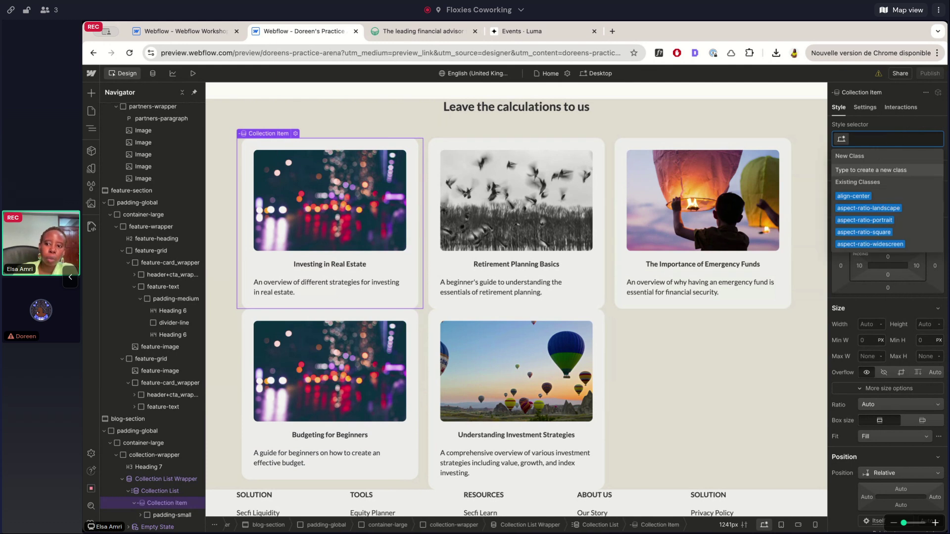
pyautogui.press('Escape')
pyautogui.hotkey('ctrl', 'z')
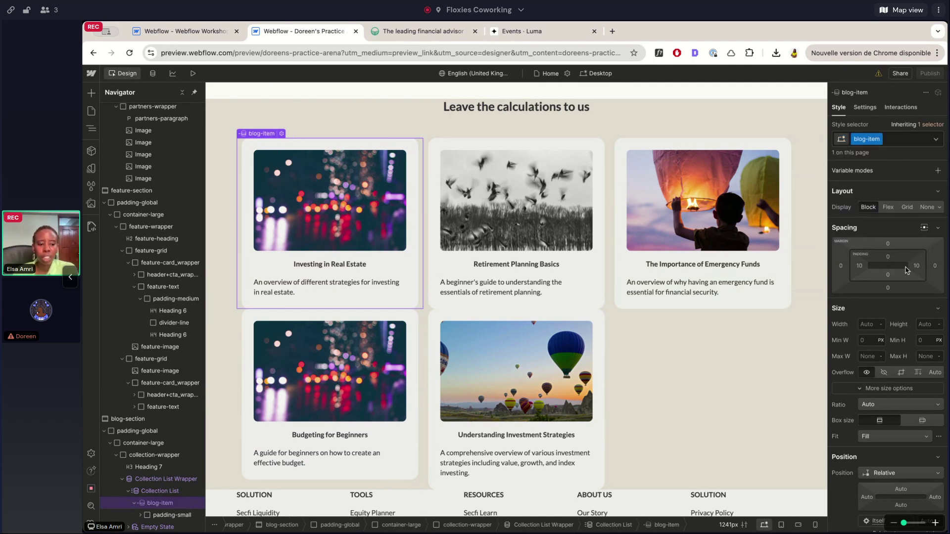
# Set the blog-item's left and right padding to 0.
pyautogui.scroll(-1, 169, 497)
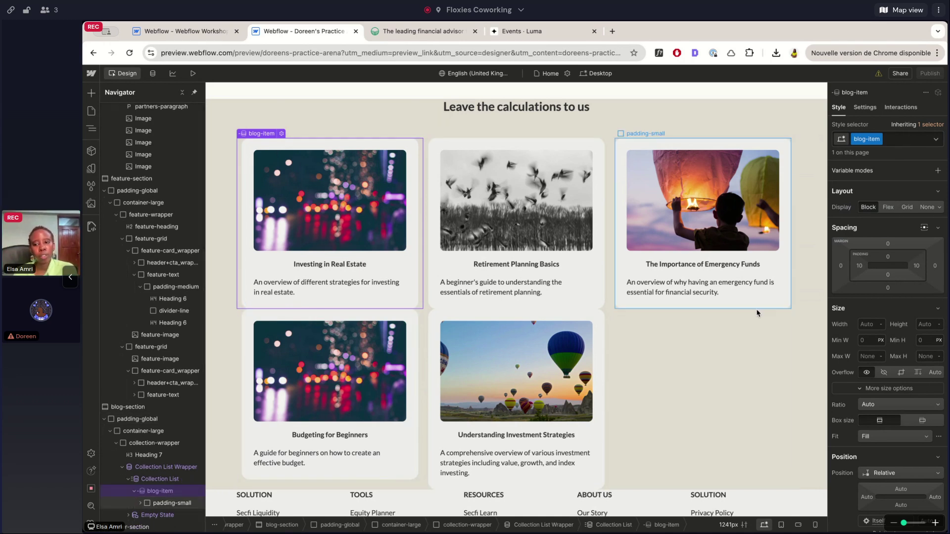
pyautogui.moveTo(858, 270); pyautogui.dragTo(705, 275)
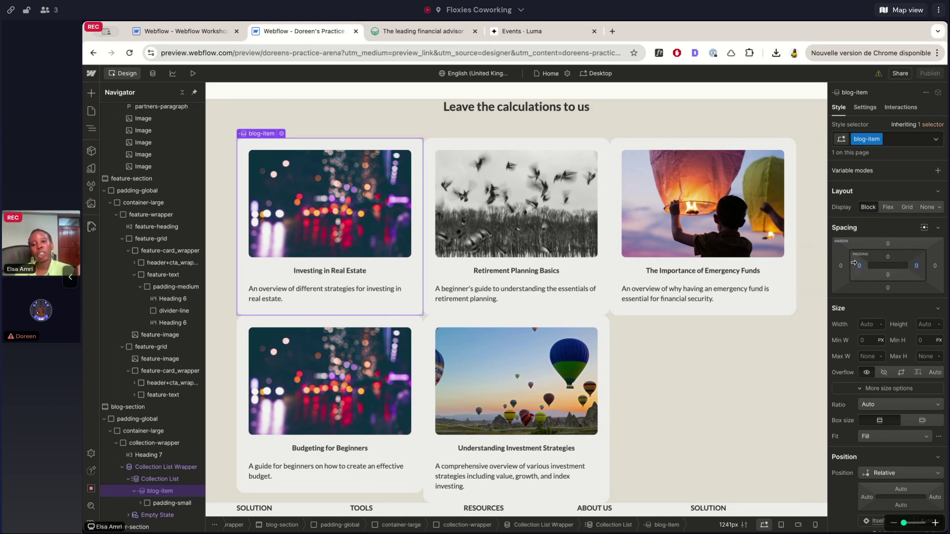
# Try a grid display on the blog Collection List, and return it to block.
pyautogui.click(684, 412)
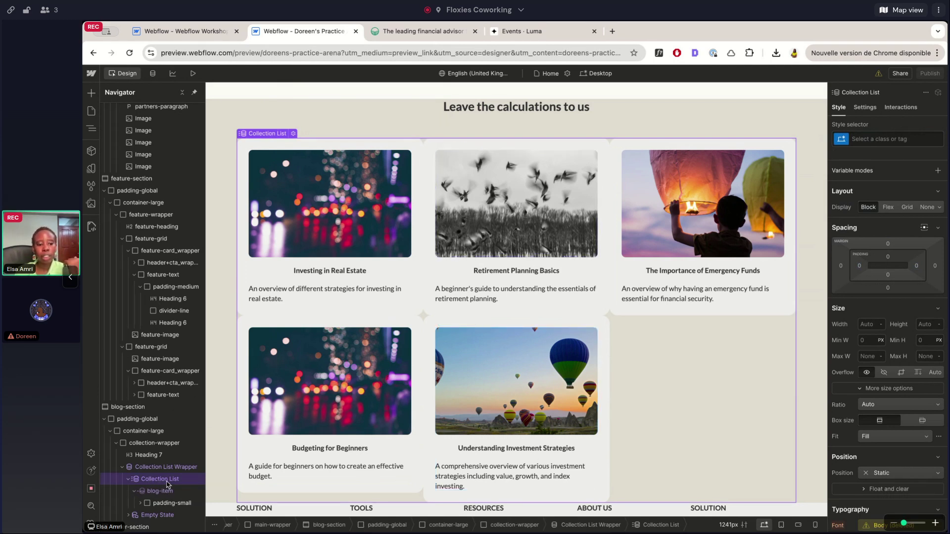
pyautogui.click(905, 207)
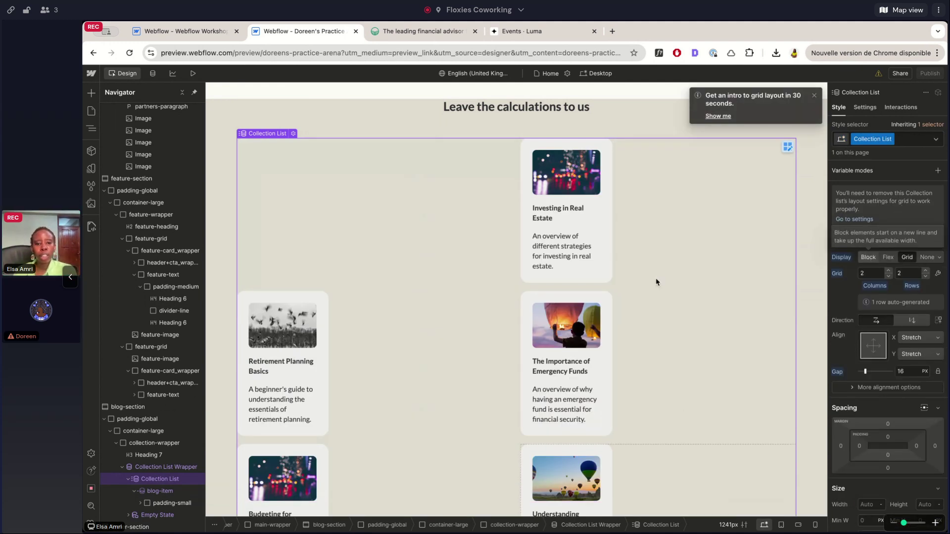
pyautogui.click(869, 262)
# Examine the blog-wrapper's styles and the Collection List's styles and layout settings, dismissing the grid intro notice.
pyautogui.click(140, 503)
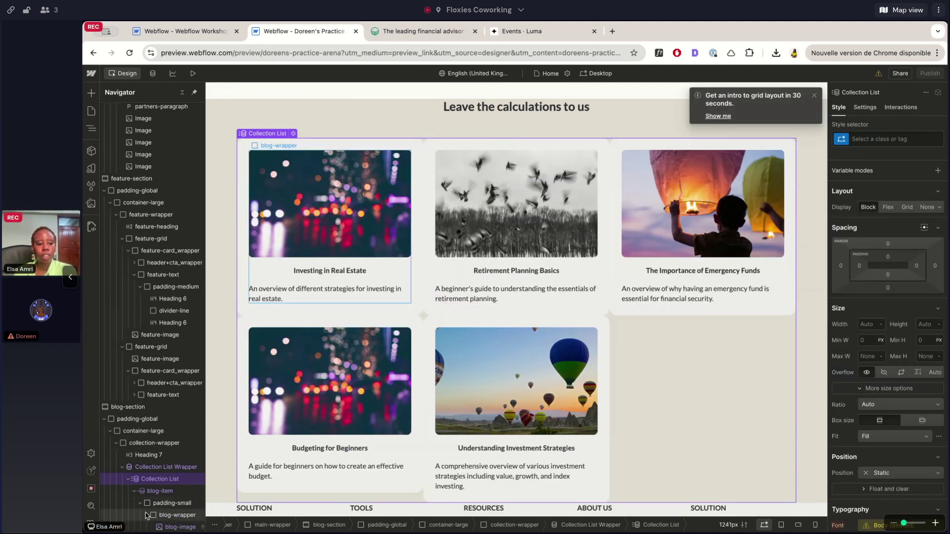
pyautogui.scroll(-2, 147, 514)
pyautogui.click(163, 467)
pyautogui.click(136, 454)
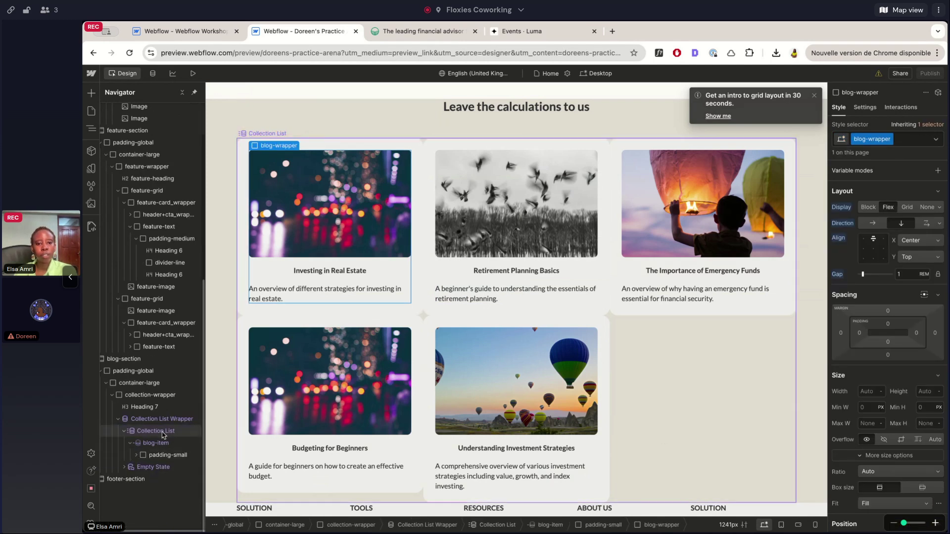
pyautogui.click(156, 431)
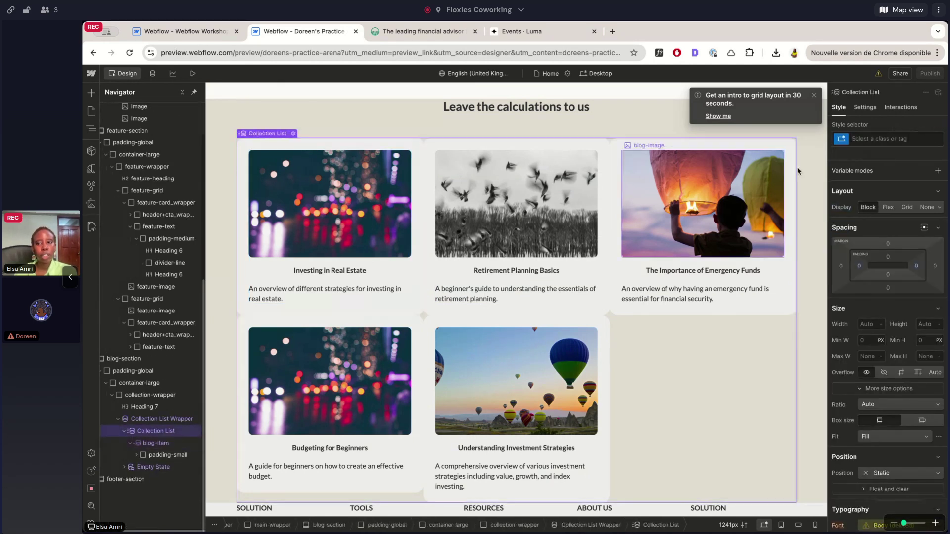
pyautogui.click(867, 106)
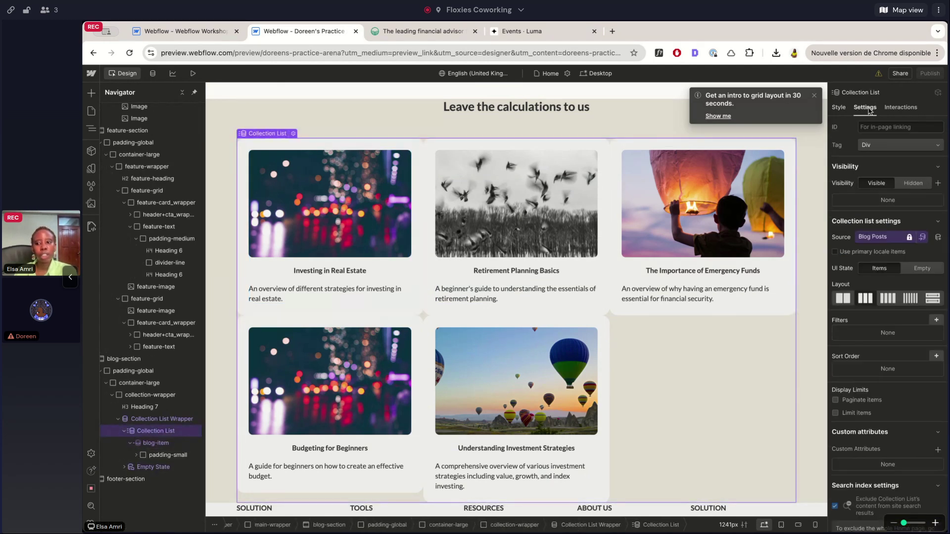
pyautogui.click(814, 97)
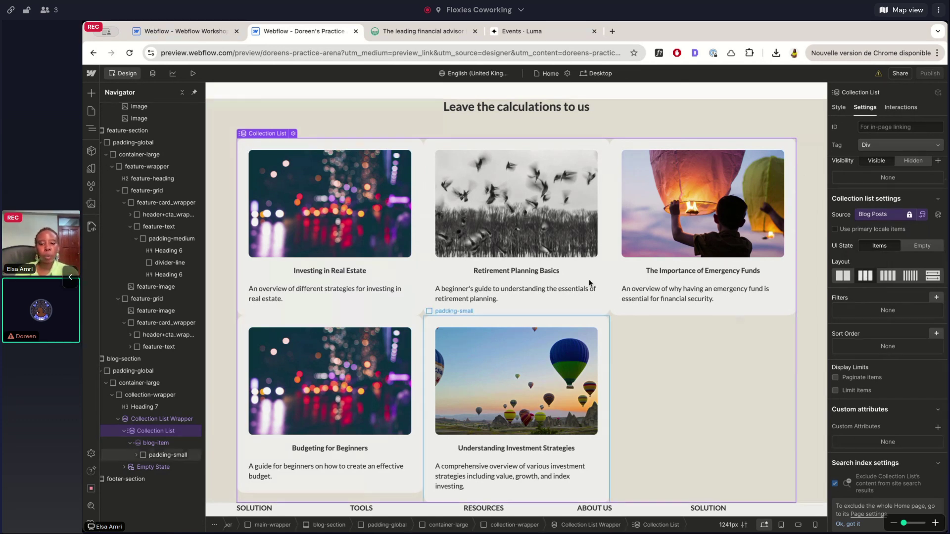
pyautogui.click(838, 106)
pyautogui.click(865, 107)
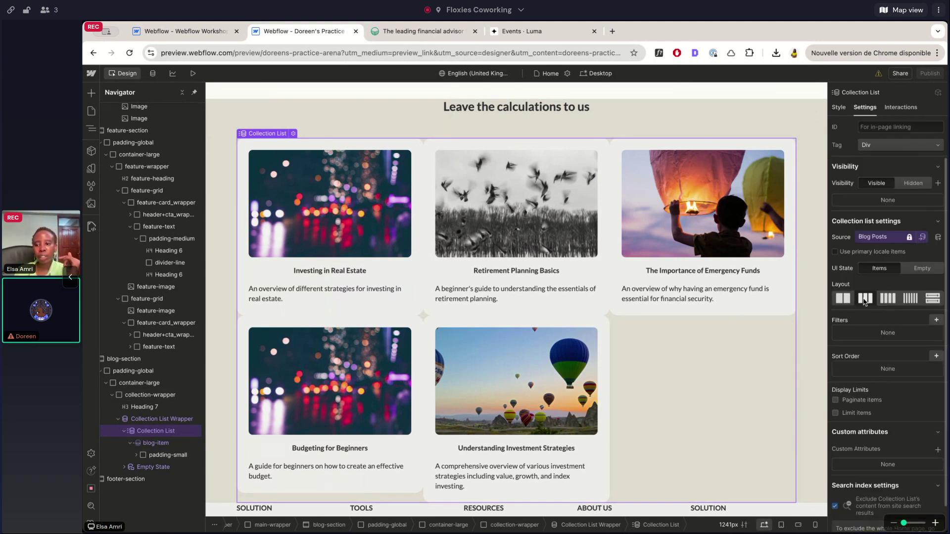
pyautogui.press('s')
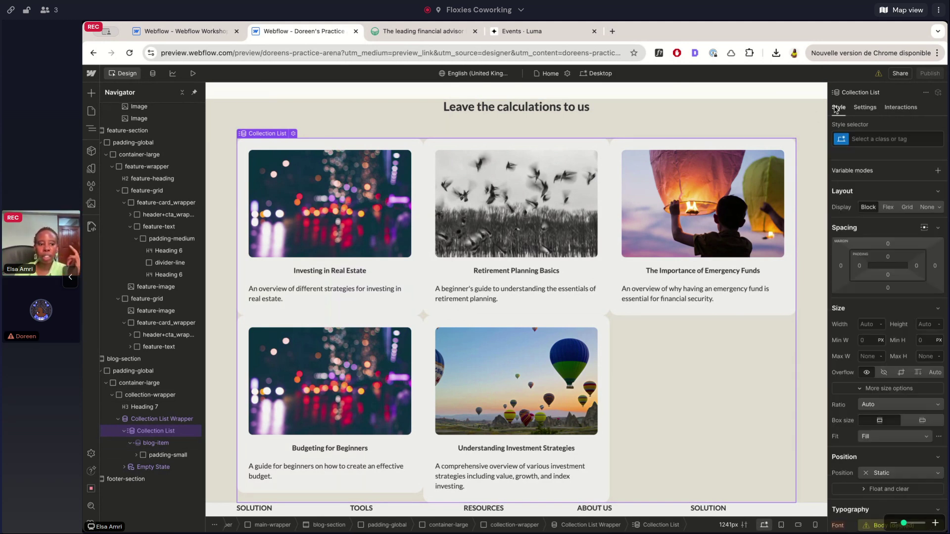
# Try a 4.1rem margin on all sides of the blog-item, and undo it.
pyautogui.click(153, 447)
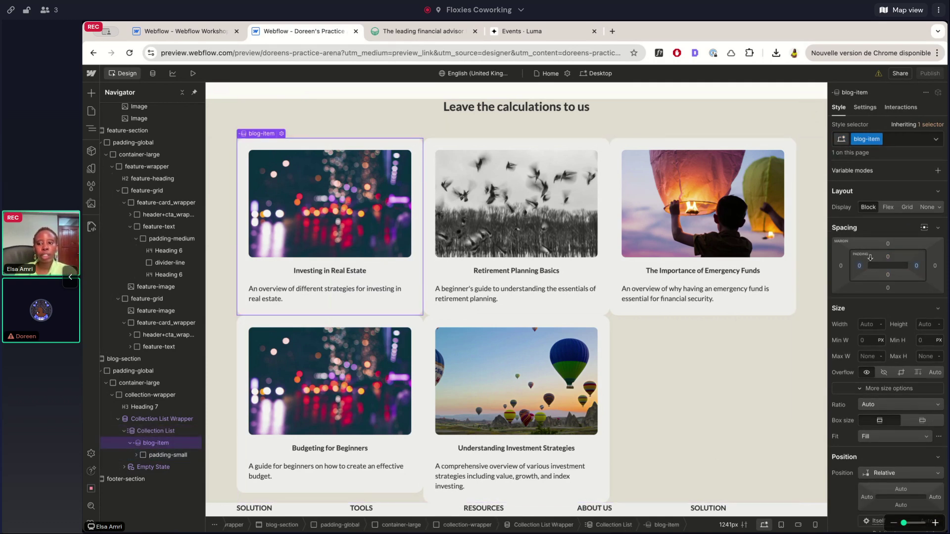
pyautogui.moveTo(840, 266); pyautogui.dragTo(824, 270)
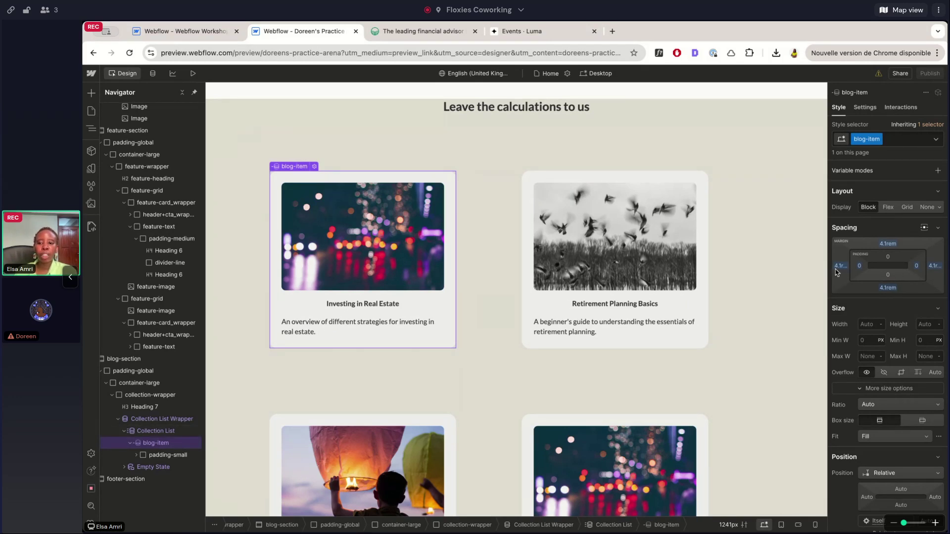
pyautogui.moveTo(841, 268); pyautogui.dragTo(869, 266)
pyautogui.hotkey('ctrl', 'z')
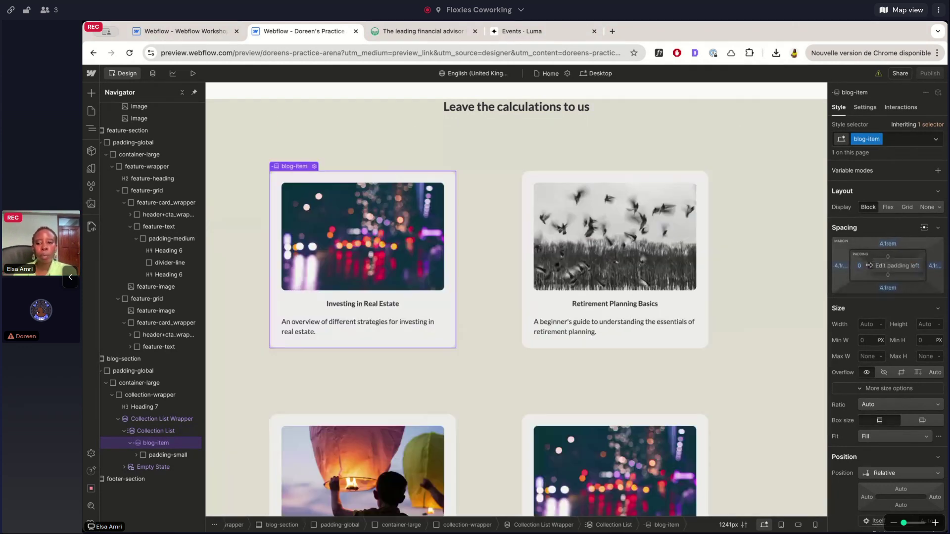
pyautogui.hotkey('ctrl', 'z')
pyautogui.hotkey('ctrl', 'z')
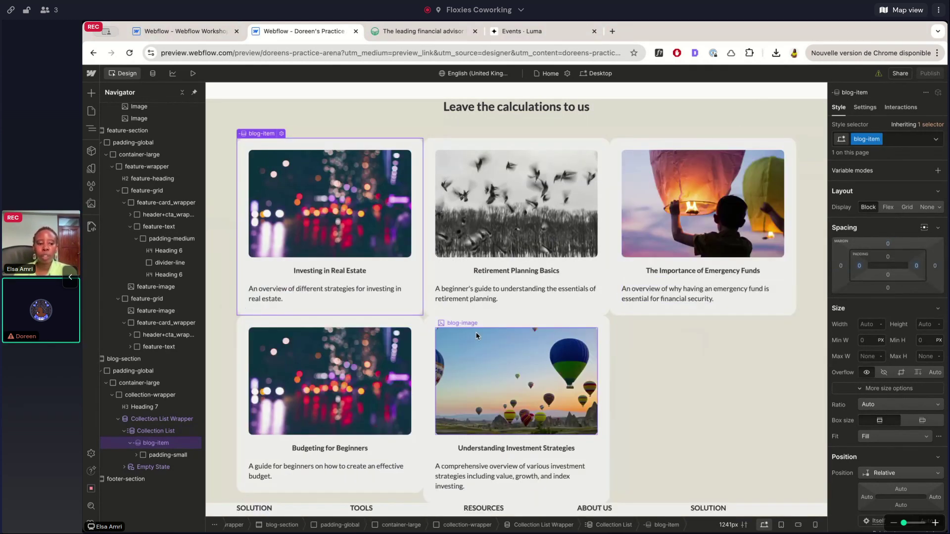
# Change the Collection List's layout setting to the single-column stacked option.
pyautogui.click(165, 430)
pyautogui.click(865, 106)
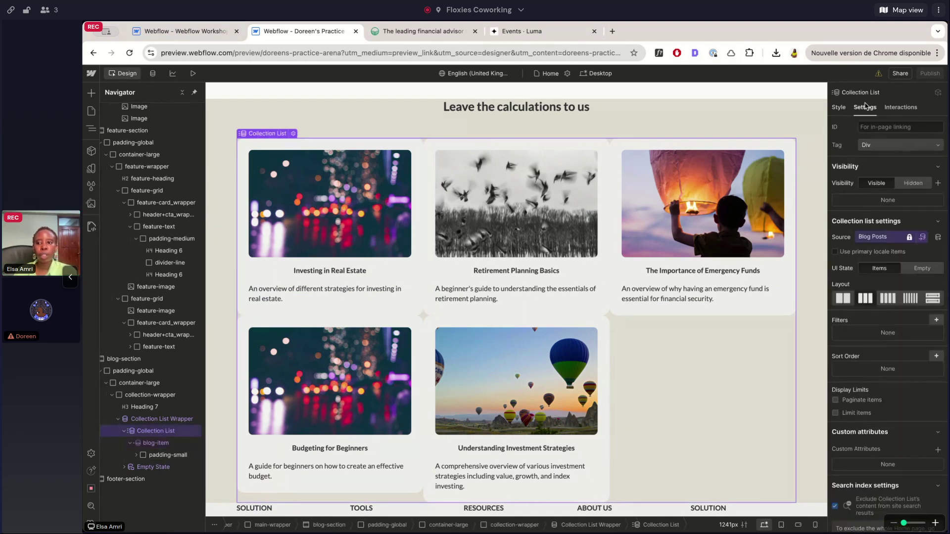
pyautogui.scroll(-1, 935, 277)
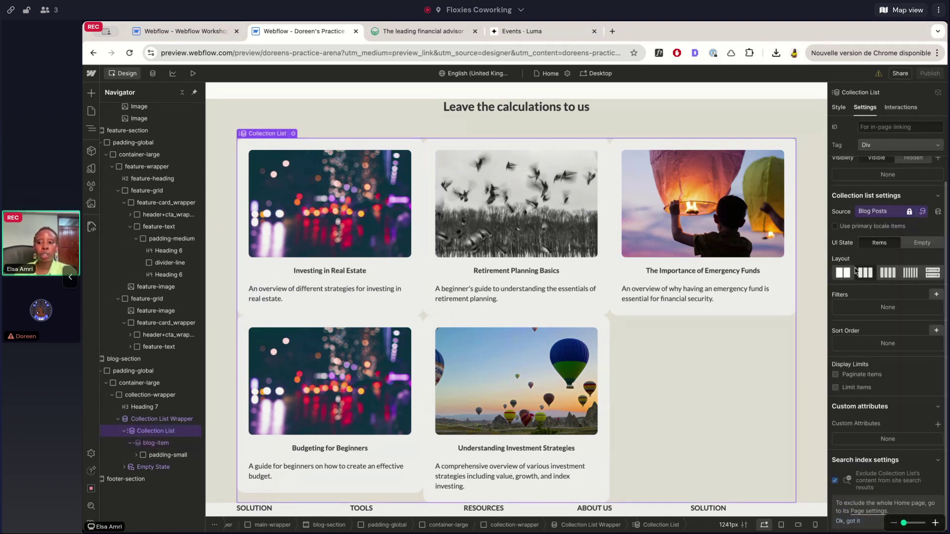
pyautogui.click(933, 273)
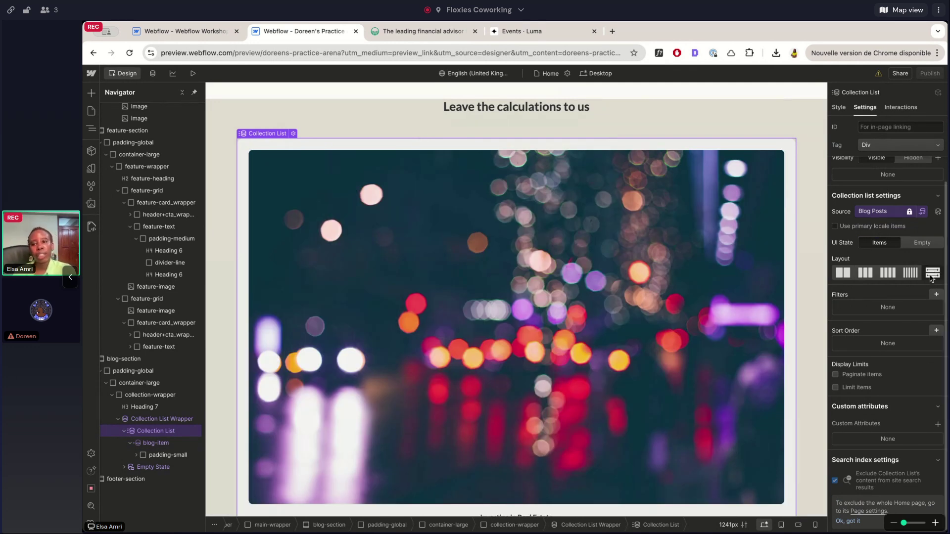
# Give the Collection List a grid display with 3 columns and 2 rows.
pyautogui.click(840, 108)
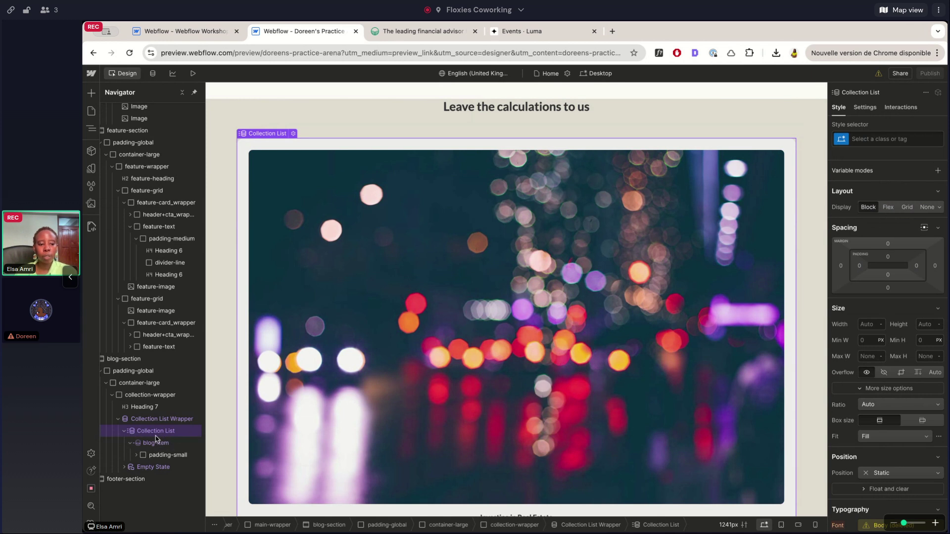
pyautogui.click(907, 208)
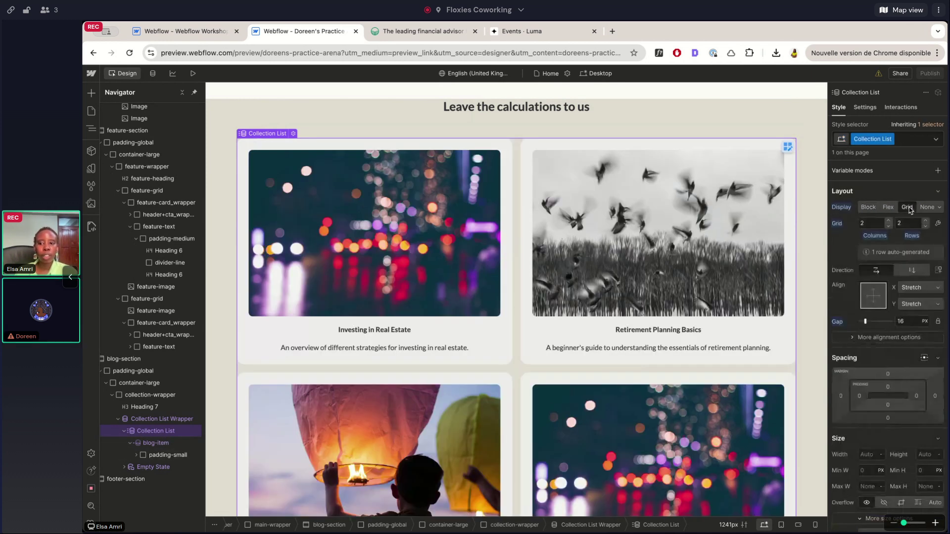
pyautogui.click(888, 221)
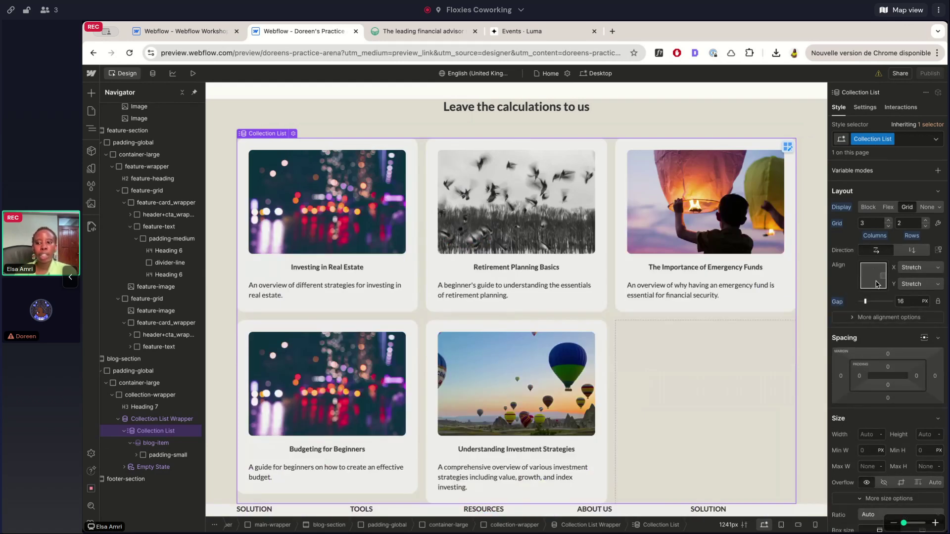
# Try a 50 px gap on the Collection List grid and settle on 30 px.
pyautogui.click(913, 299)
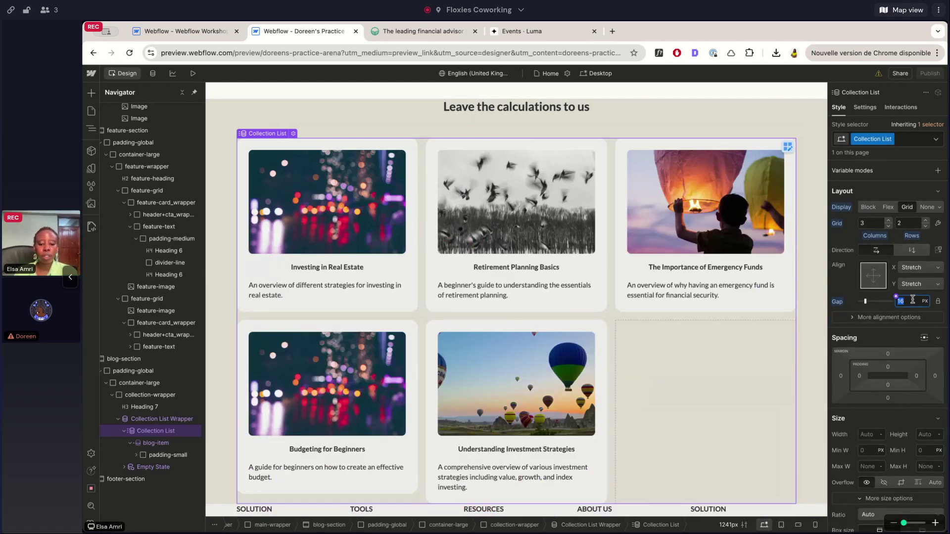
pyautogui.press('Return')
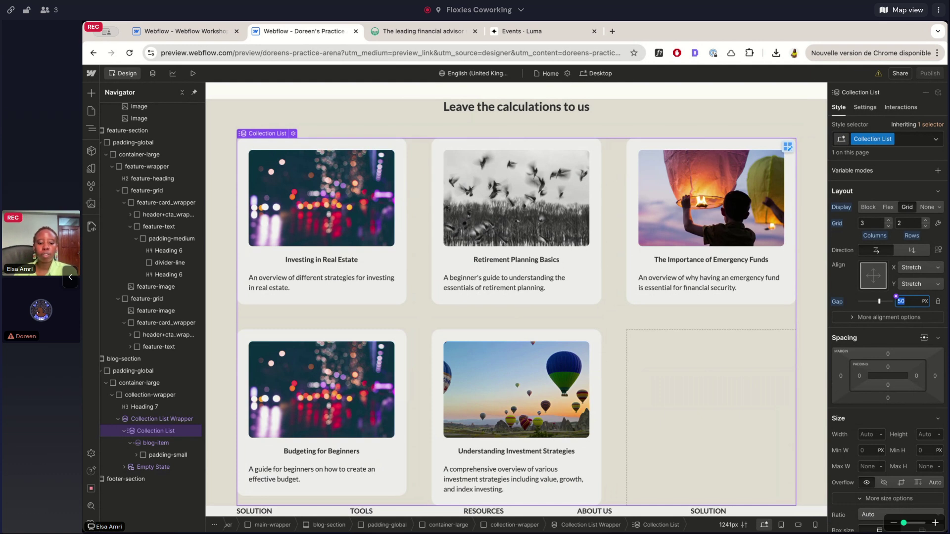
pyautogui.write('30')
pyautogui.scroll(1, 774, 130)
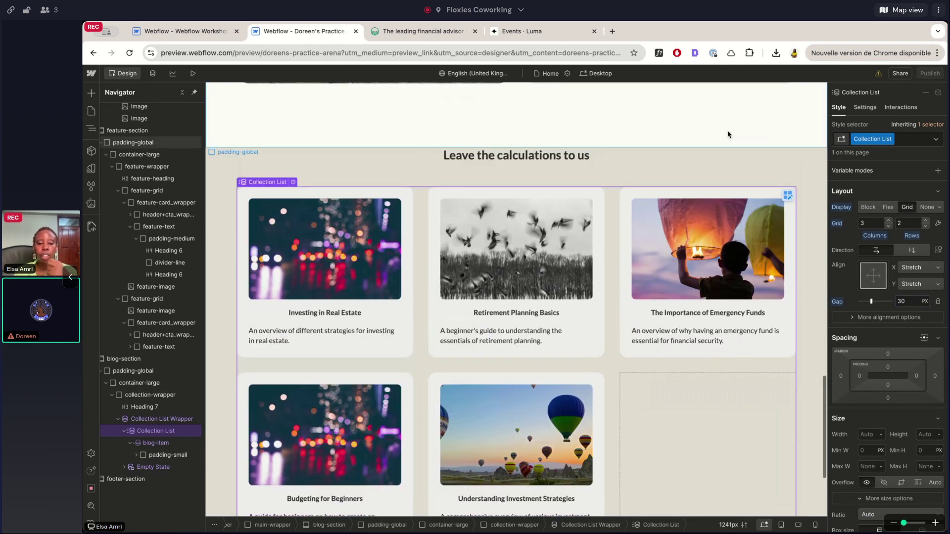
# Examine the spacing above and below the blog cards by selecting the feature section's padding-global, the collection-wrapper and a footer column.
pyautogui.click(726, 136)
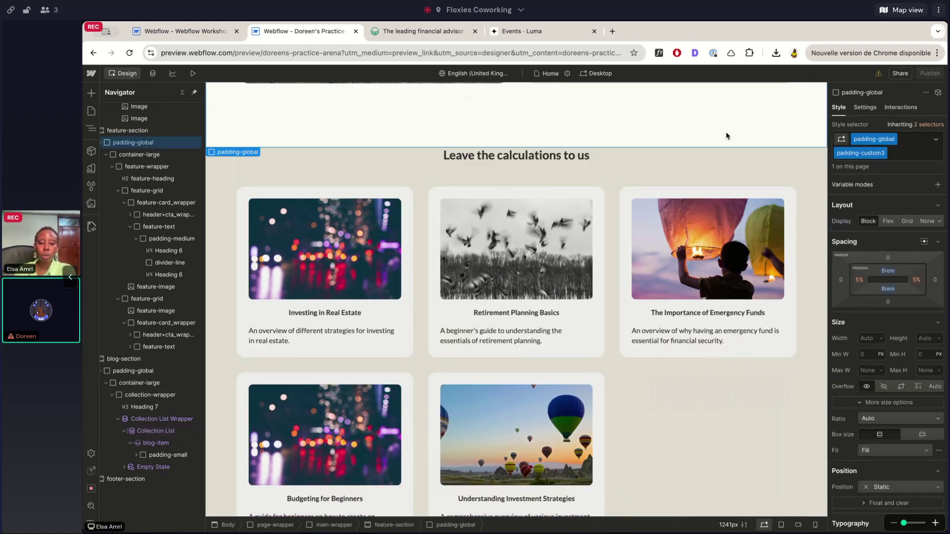
pyautogui.scroll(-1, 727, 135)
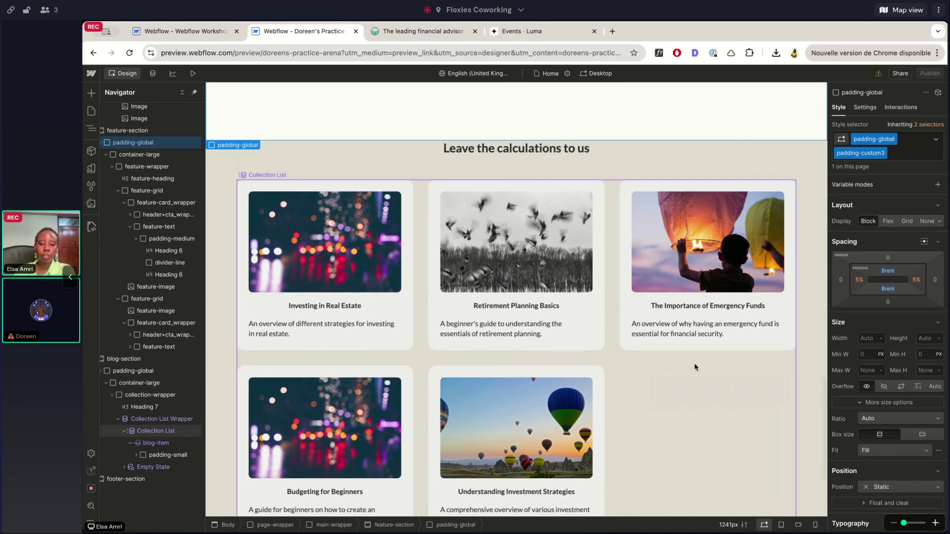
pyautogui.scroll(-2, 695, 367)
pyautogui.scroll(2, 694, 367)
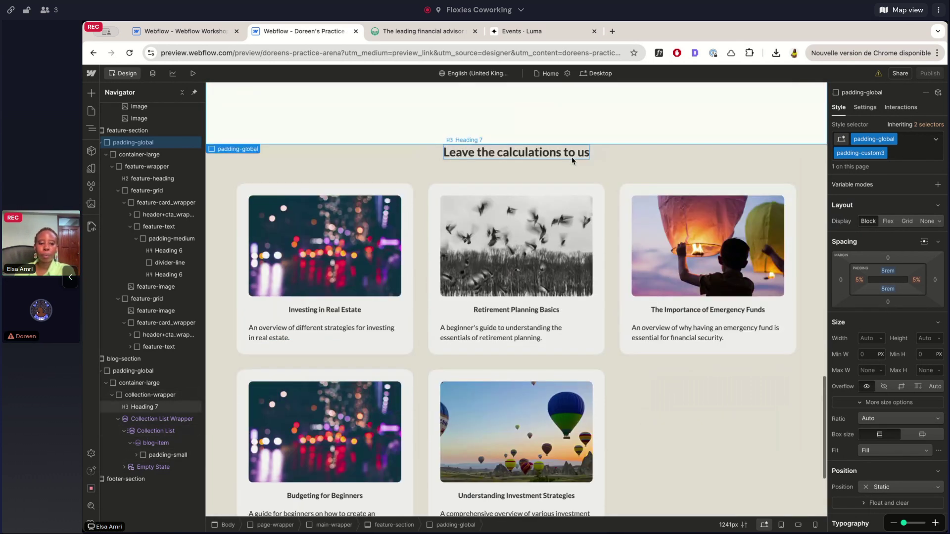
pyautogui.click(572, 160)
pyautogui.click(614, 267)
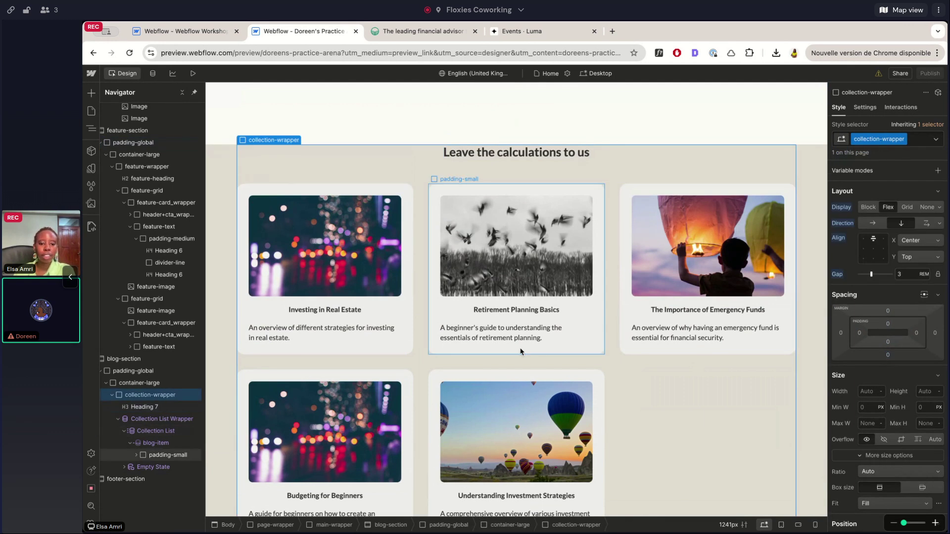
pyautogui.scroll(-3, 503, 410)
pyautogui.click(482, 418)
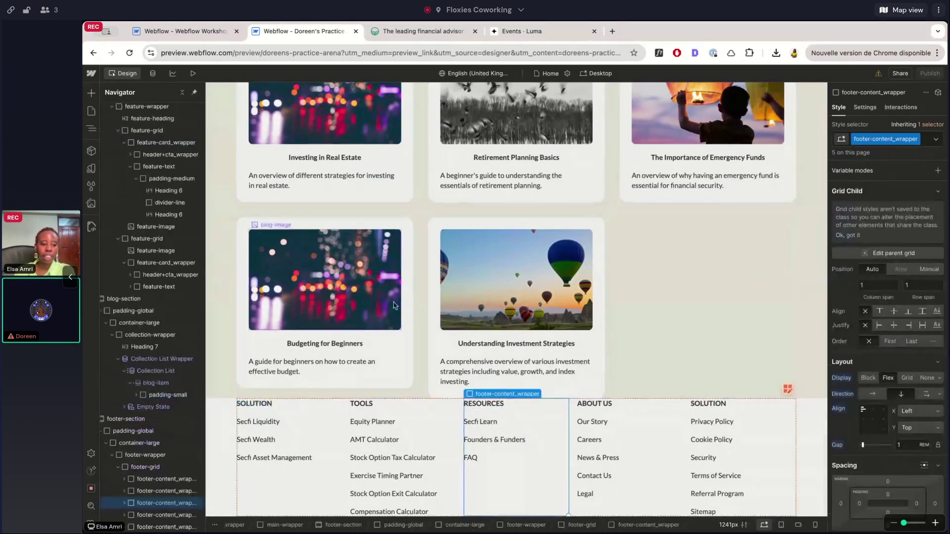
# Widen the Navigator to show the full element hierarchy and select footer-grid in the footer section.
pyautogui.scroll(9, 214, 411)
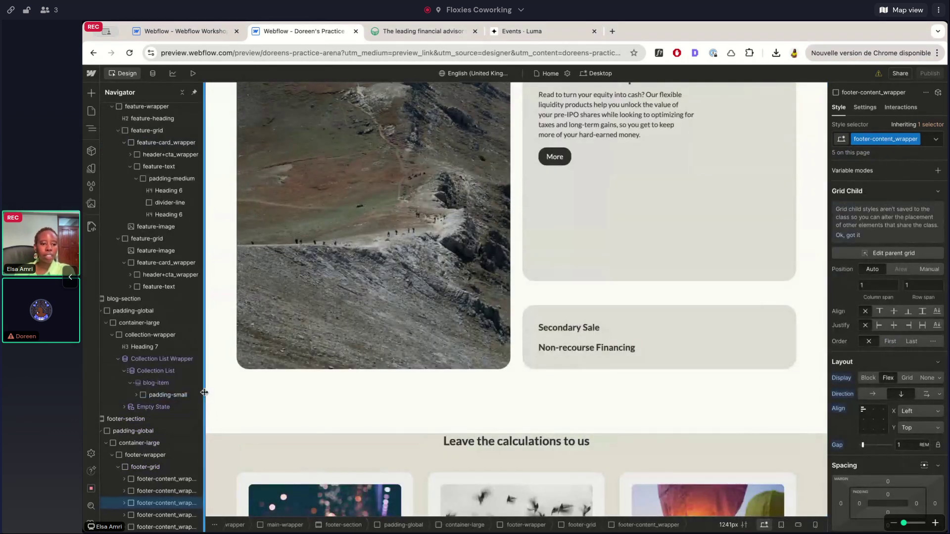
pyautogui.moveTo(203, 392); pyautogui.dragTo(208, 392)
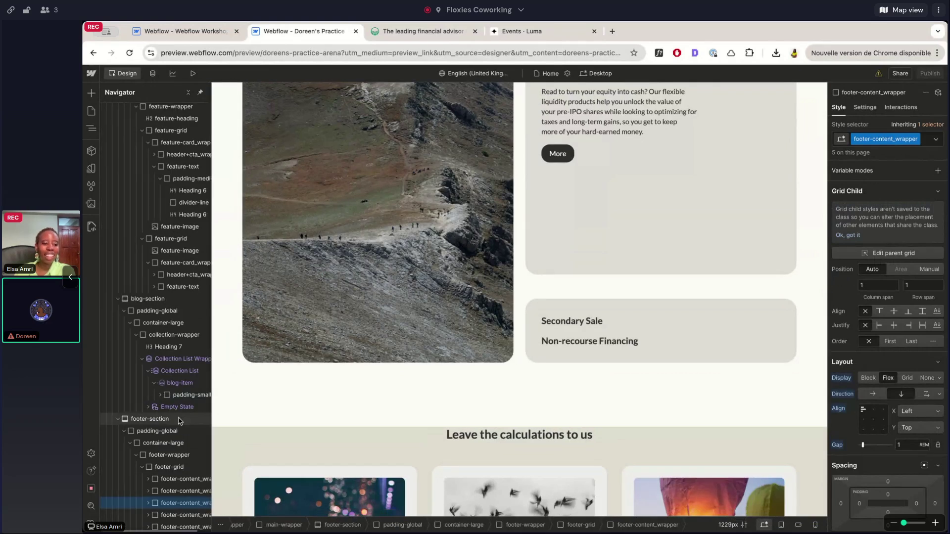
pyautogui.click(140, 468)
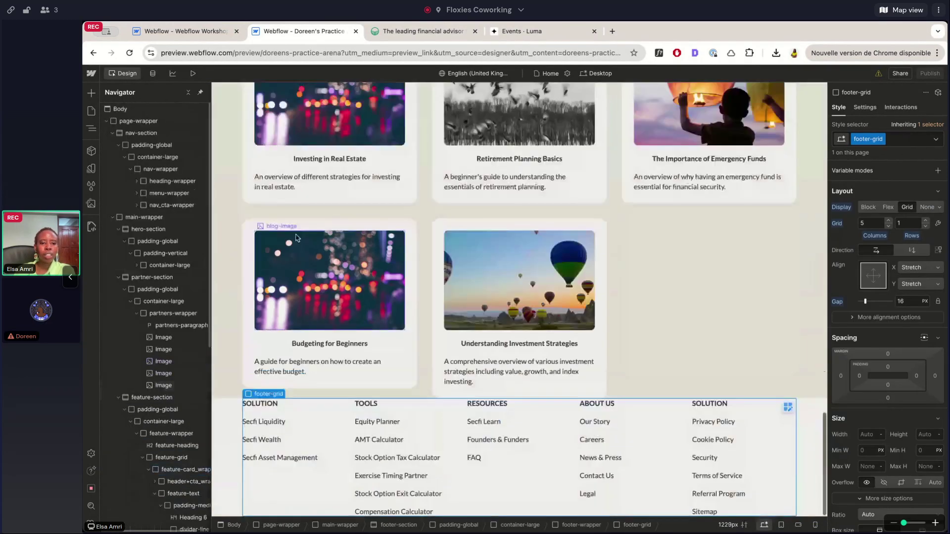
pyautogui.scroll(-2, 837, 397)
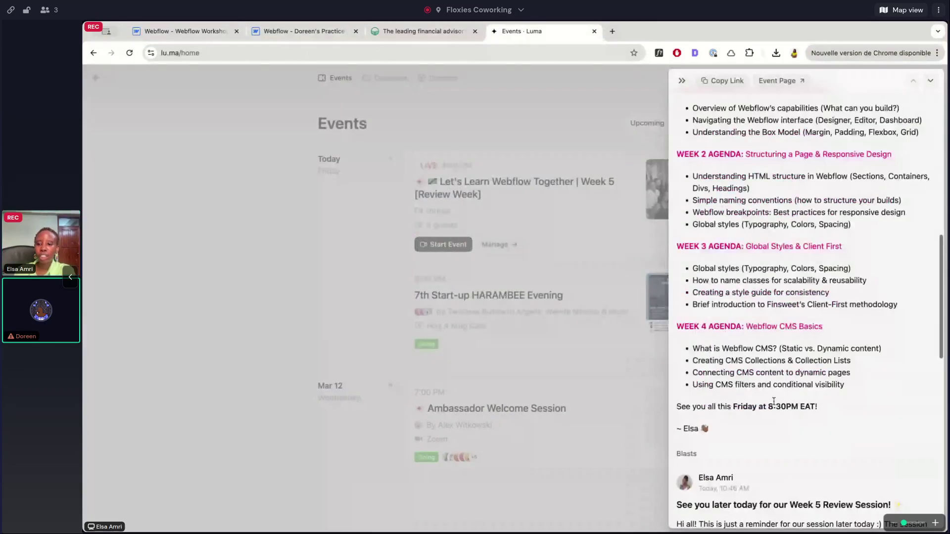
# Switch to the Luma event page, view the linked Week 4 Webflow CMS Basics video, close it and return to the practice site.
pyautogui.click(731, 326)
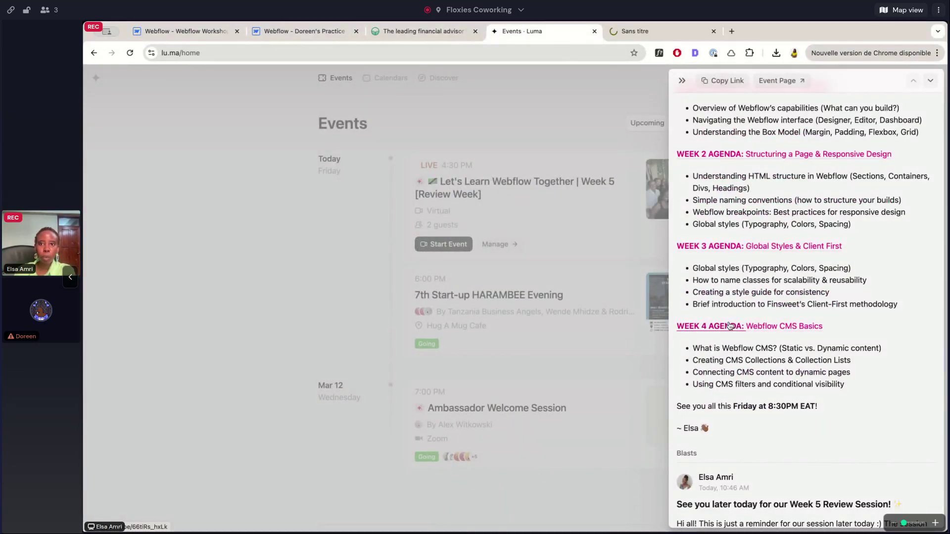
pyautogui.click(665, 34)
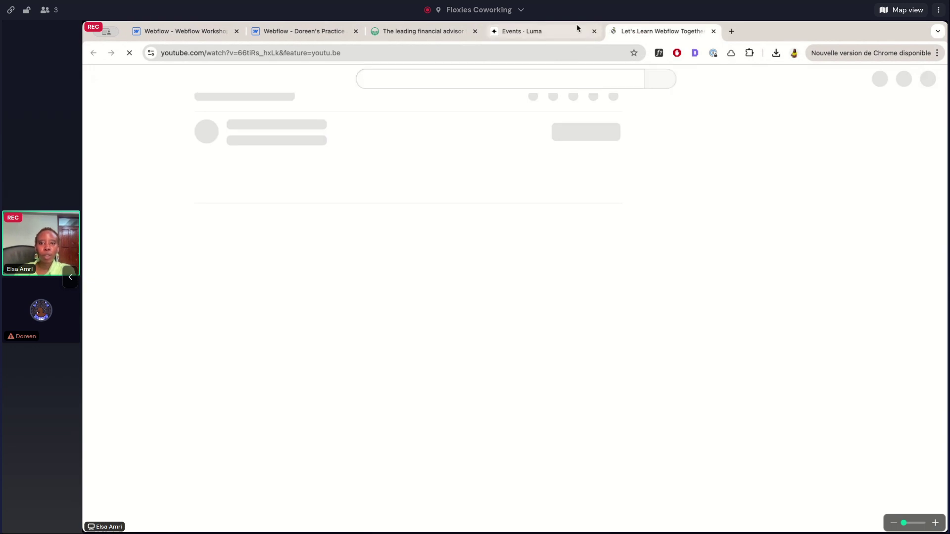
pyautogui.click(713, 32)
pyautogui.click(205, 31)
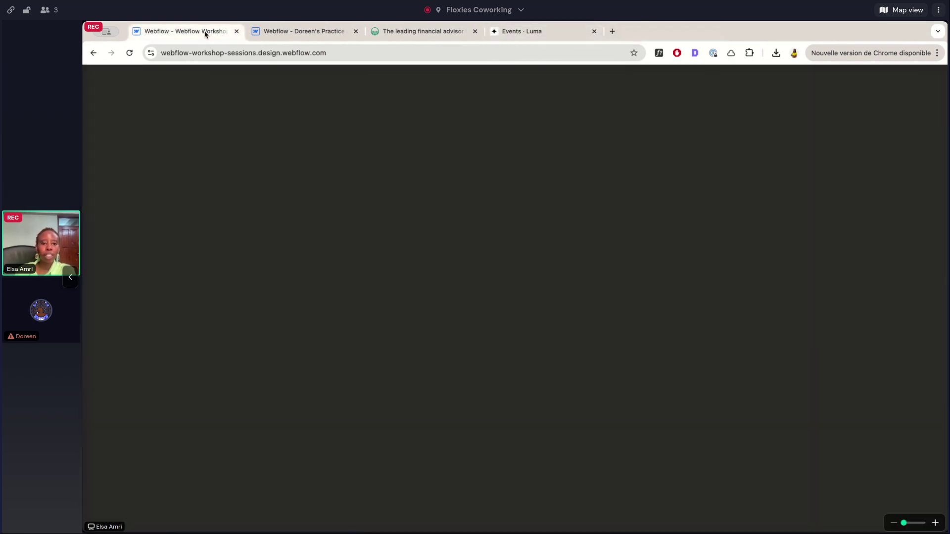
pyautogui.click(298, 31)
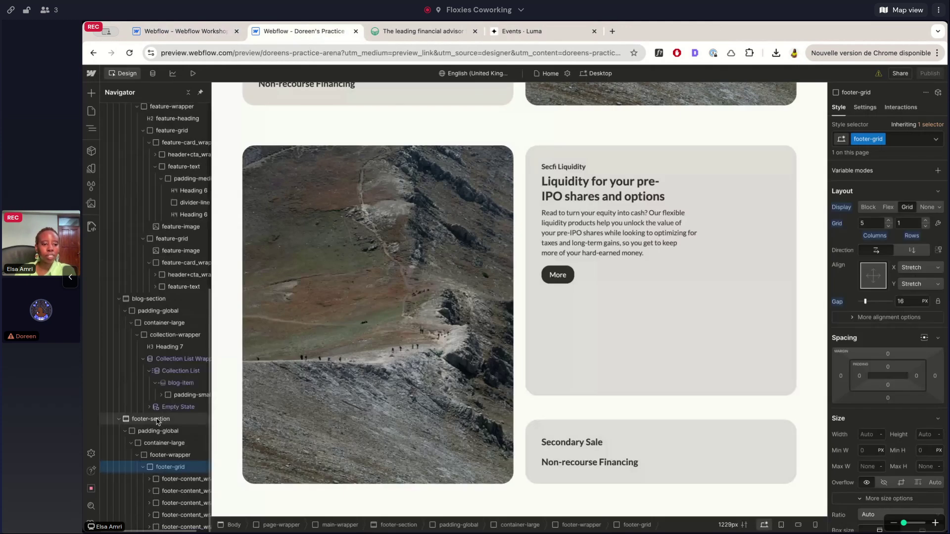
# Look through the Blog Posts CMS collection and return to the page design, selecting the footer section's padding-global.
pyautogui.click(153, 73)
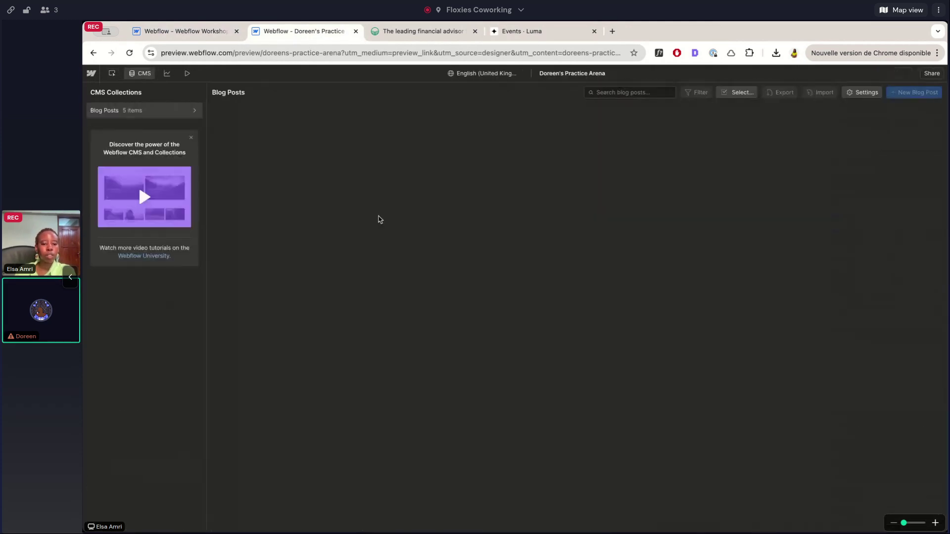
pyautogui.press('Escape')
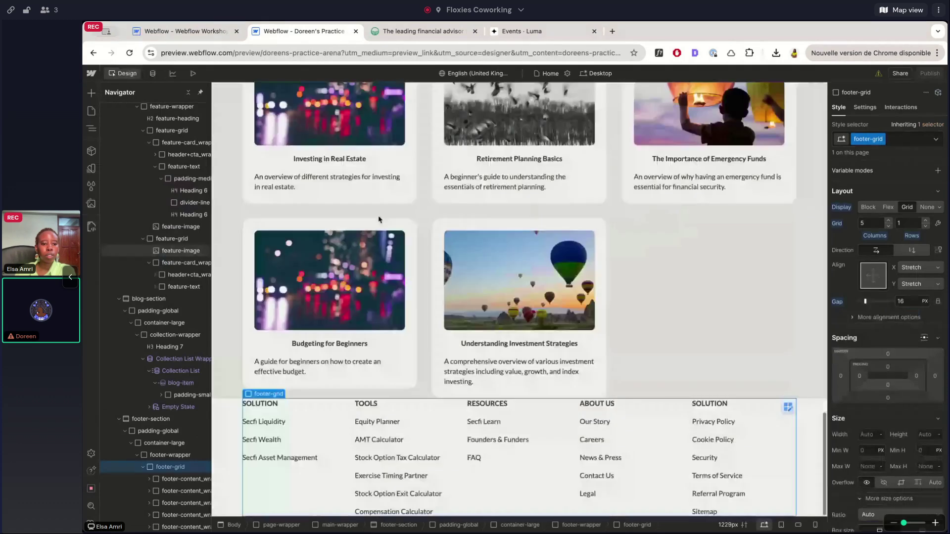
pyautogui.click(232, 420)
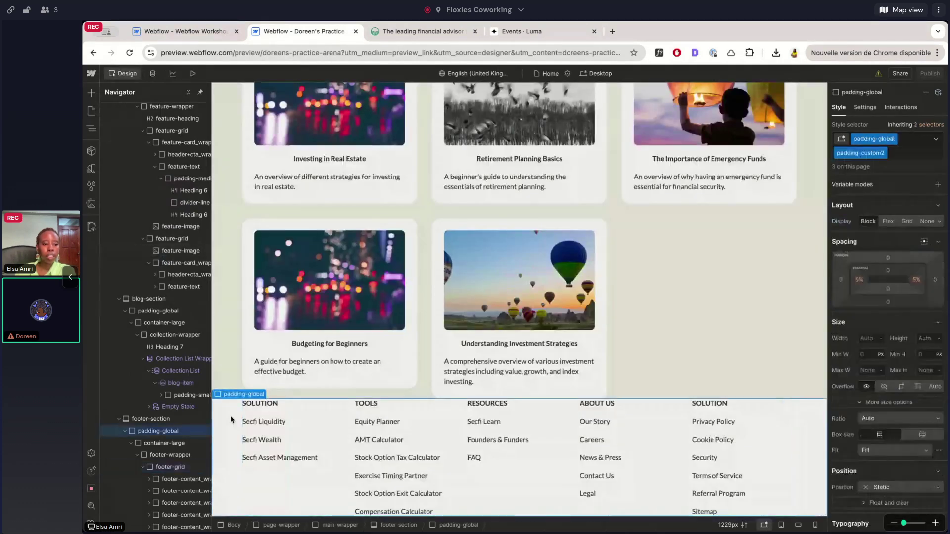
pyautogui.click(153, 74)
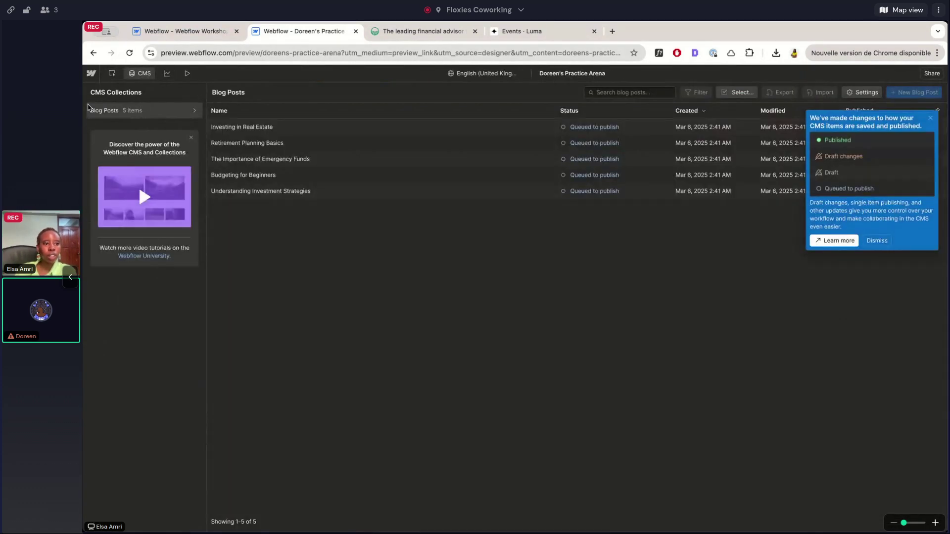
pyautogui.press('Escape')
pyautogui.press('z')
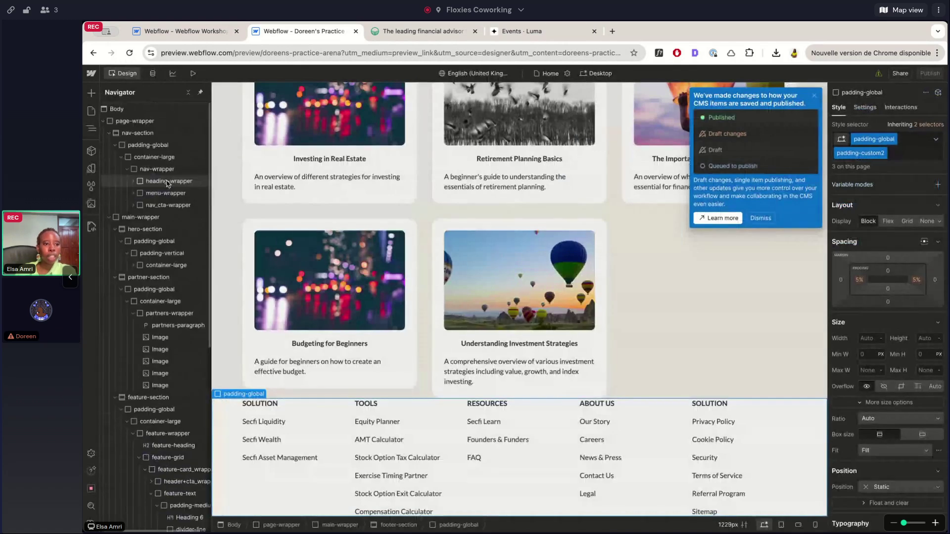
# Collapse partners-wrapper, feature-wrapper and collection-wrapper in the page's element hierarchy.
pyautogui.click(135, 313)
pyautogui.scroll(-1, 126, 337)
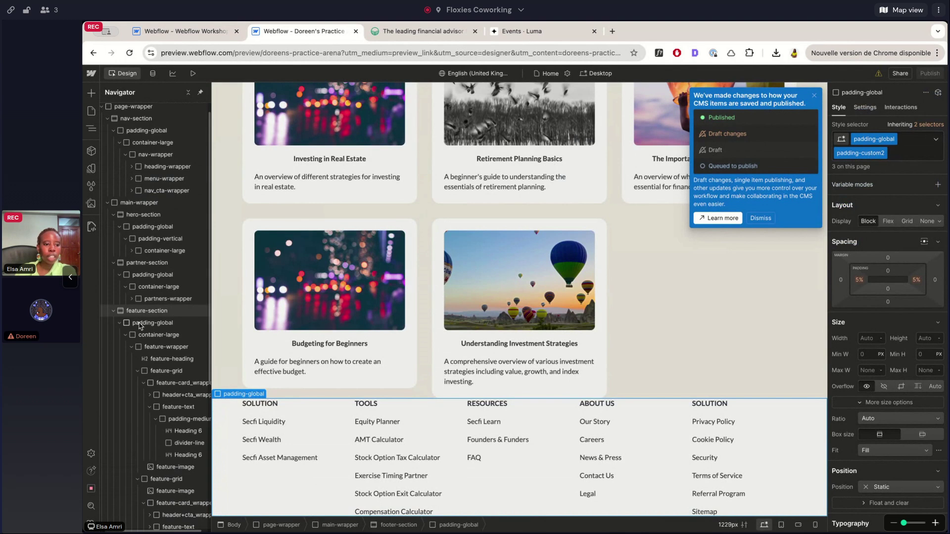
pyautogui.click(129, 344)
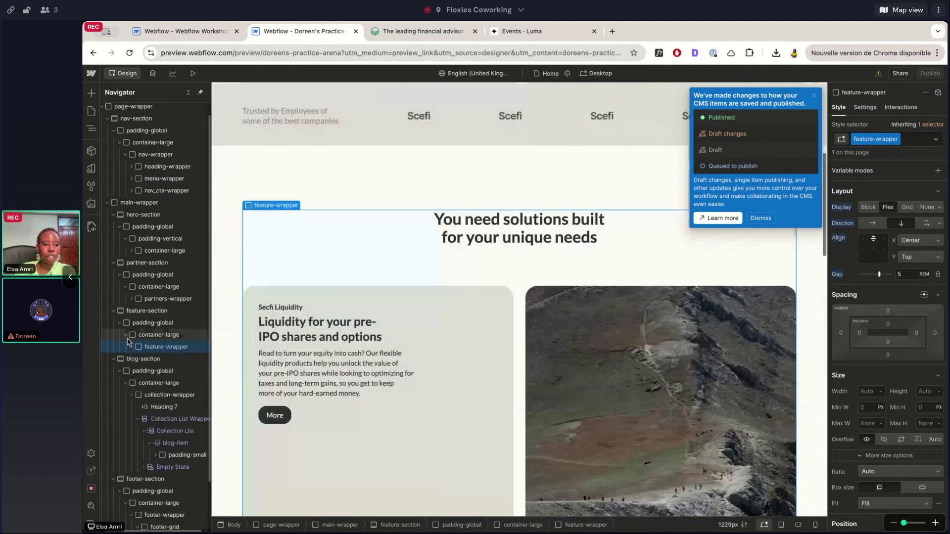
pyautogui.scroll(-3, 130, 341)
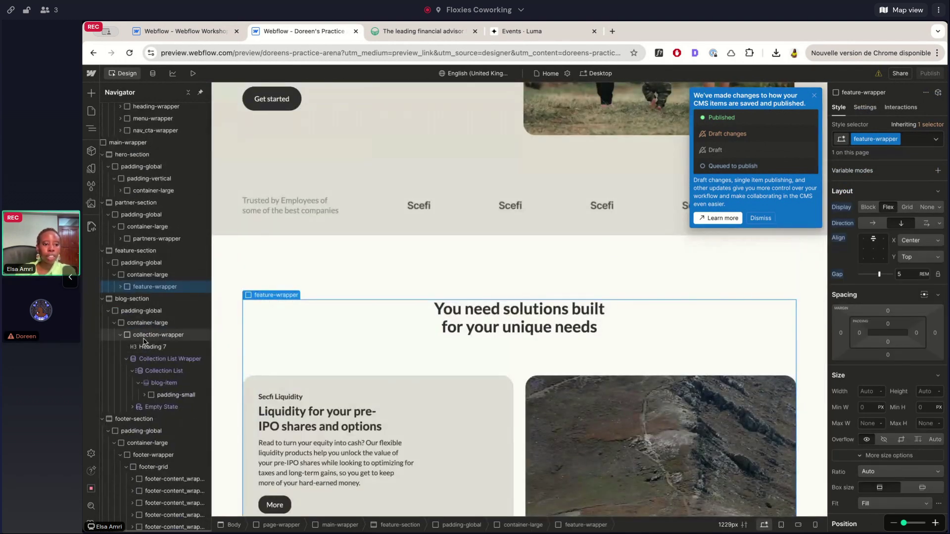
pyautogui.click(129, 334)
pyautogui.scroll(3, 163, 445)
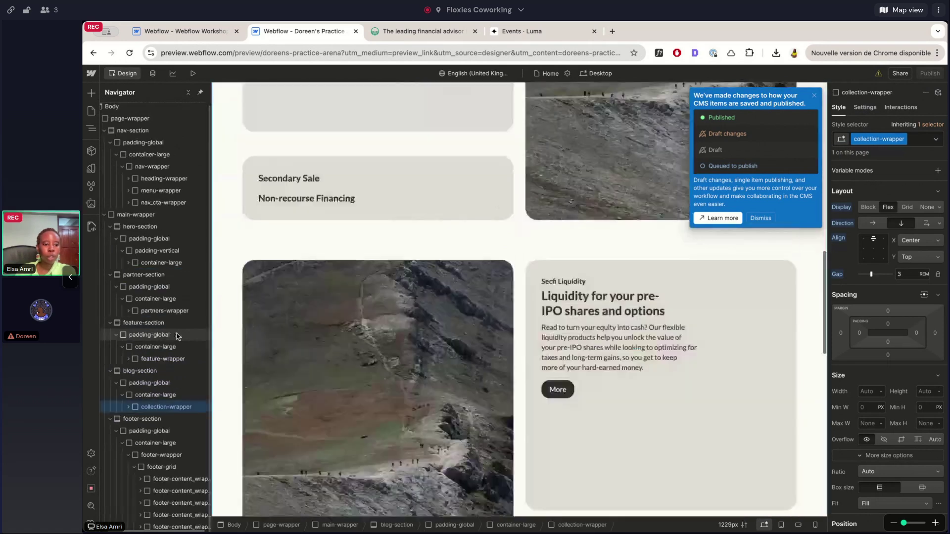
# Open the Blog Posts Template collection page and check its contents and the site's page list.
pyautogui.press('p')
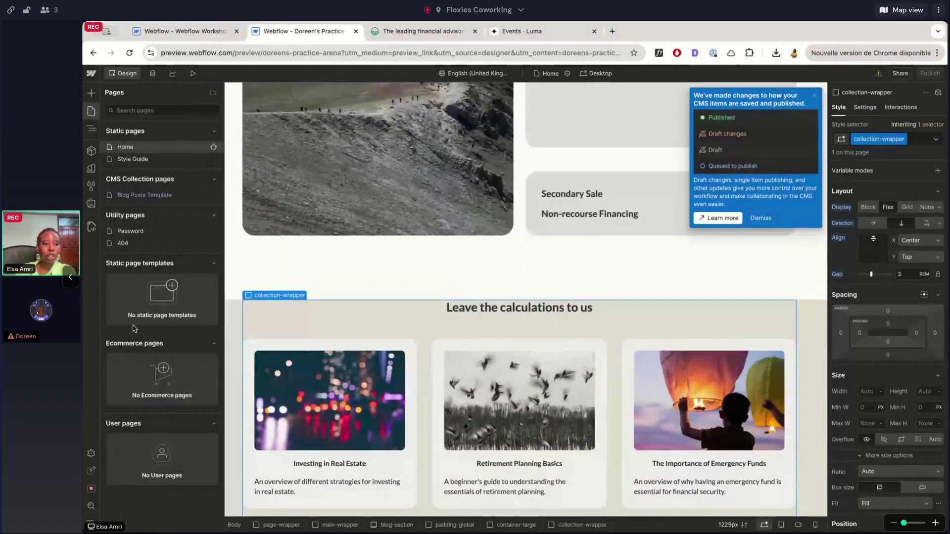
pyautogui.click(127, 196)
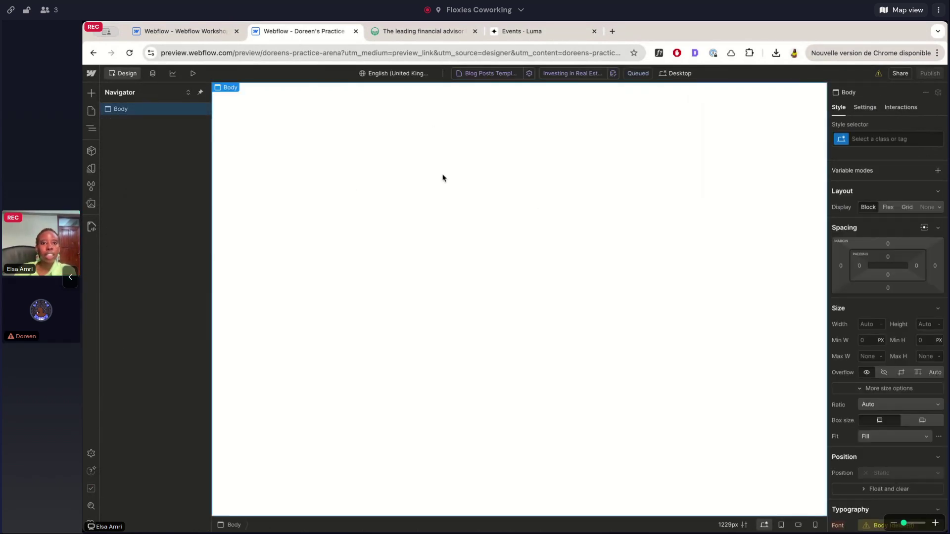
pyautogui.click(91, 111)
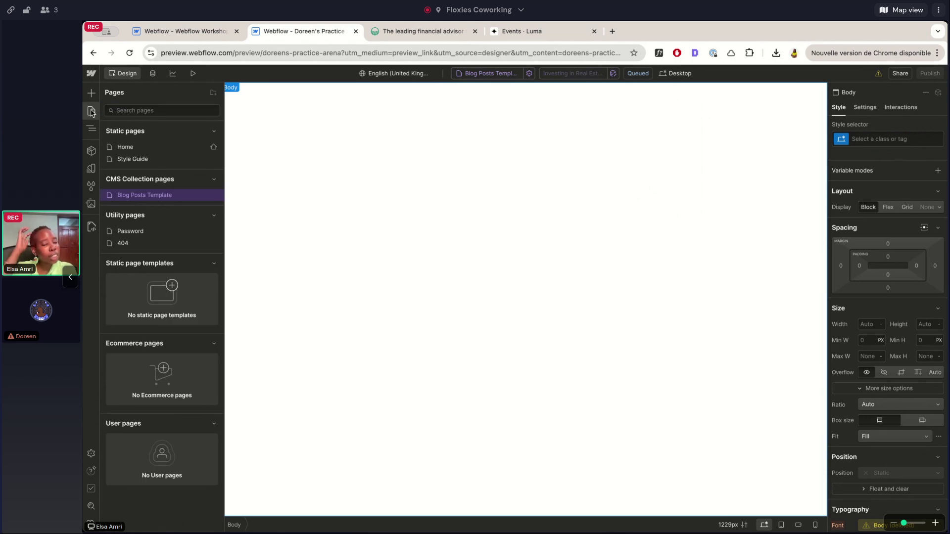
pyautogui.click(363, 142)
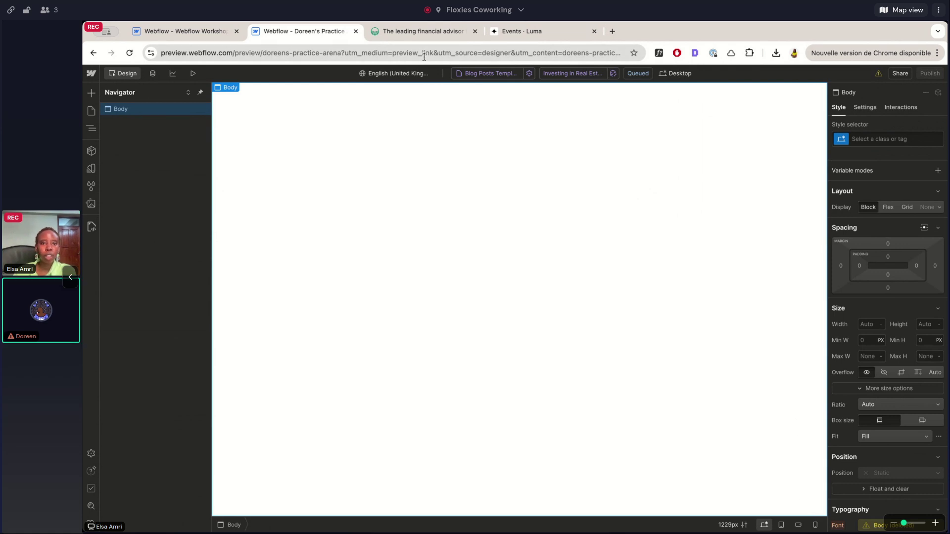
# Switch to the Land-book Secfi reference and examine its layout from the hero down to the footer.
pyautogui.click(422, 31)
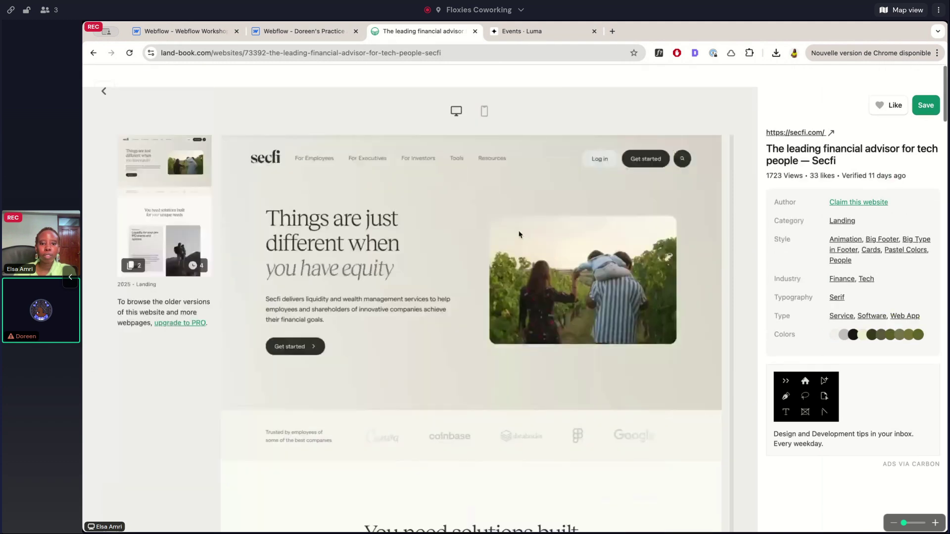
pyautogui.scroll(-15, 519, 233)
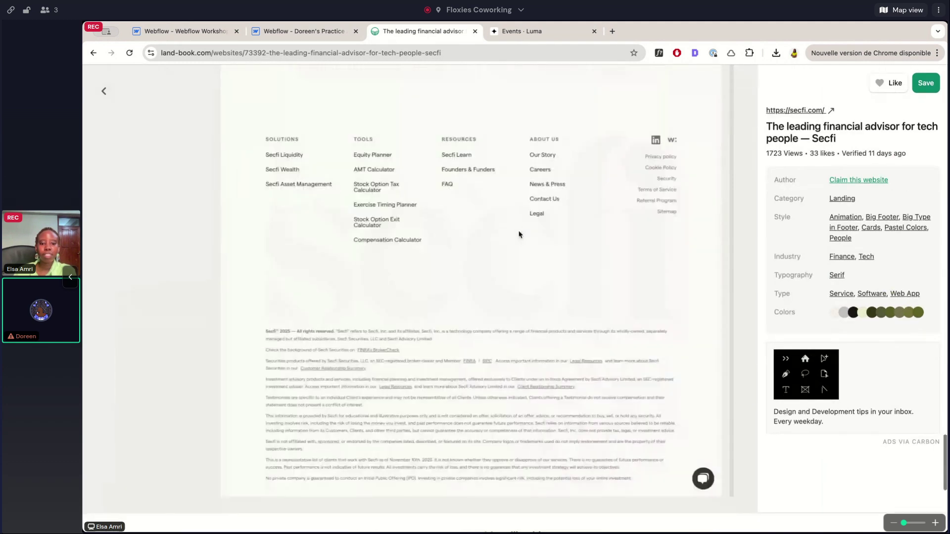
pyautogui.scroll(15, 519, 234)
pyautogui.scroll(10, 518, 233)
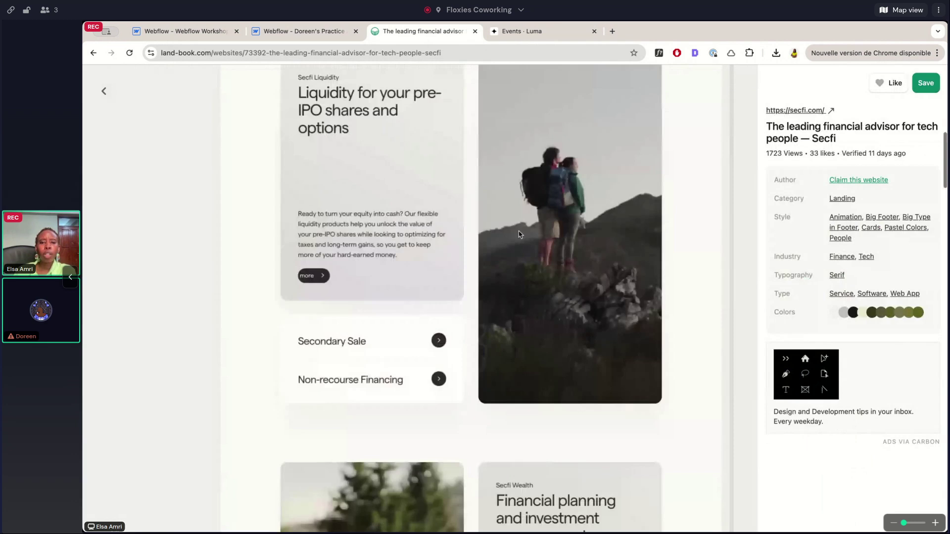
pyautogui.scroll(-10, 373, 251)
pyautogui.scroll(-15, 373, 251)
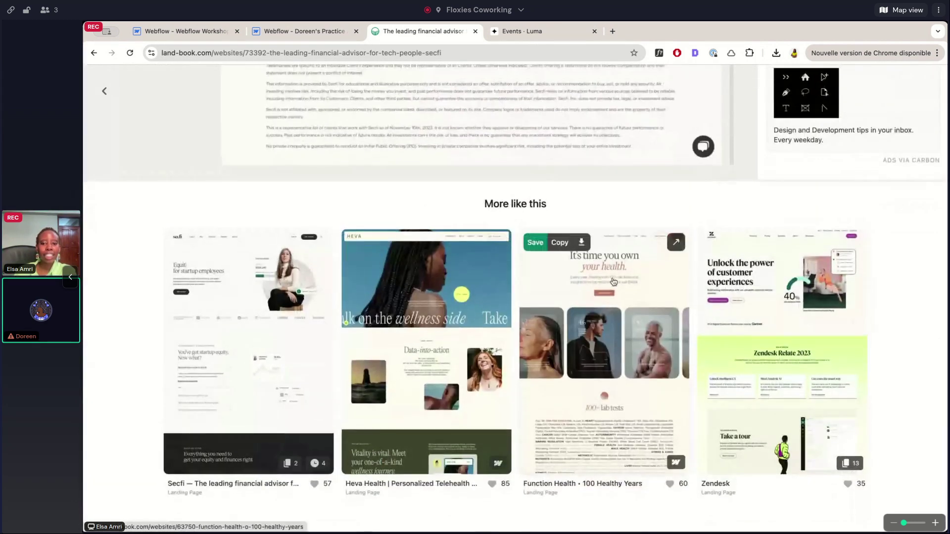
pyautogui.scroll(10, 609, 114)
pyautogui.scroll(5, 609, 114)
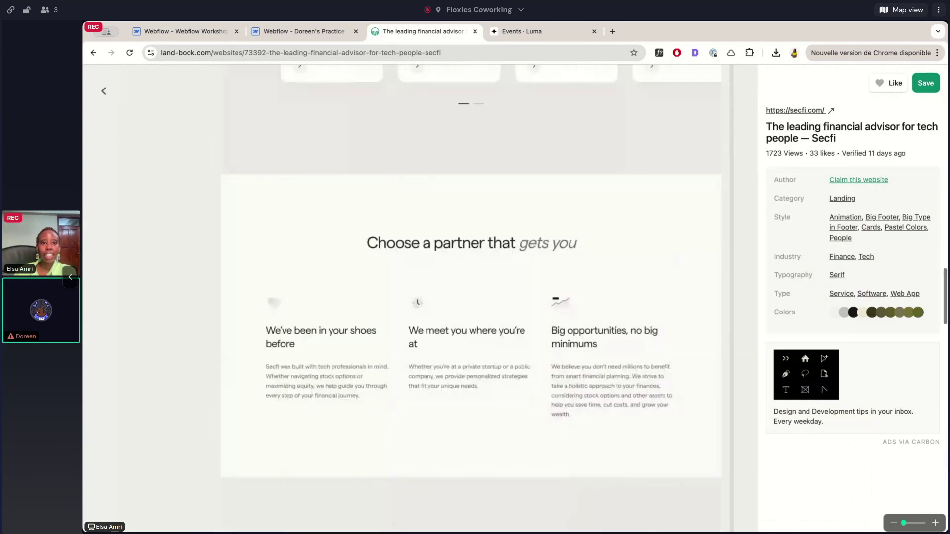
# Return to the Webflow practice site, open its Style Guide page and examine the typography, UI element, padding, spacer and utility classes.
pyautogui.click(302, 31)
pyautogui.click(91, 111)
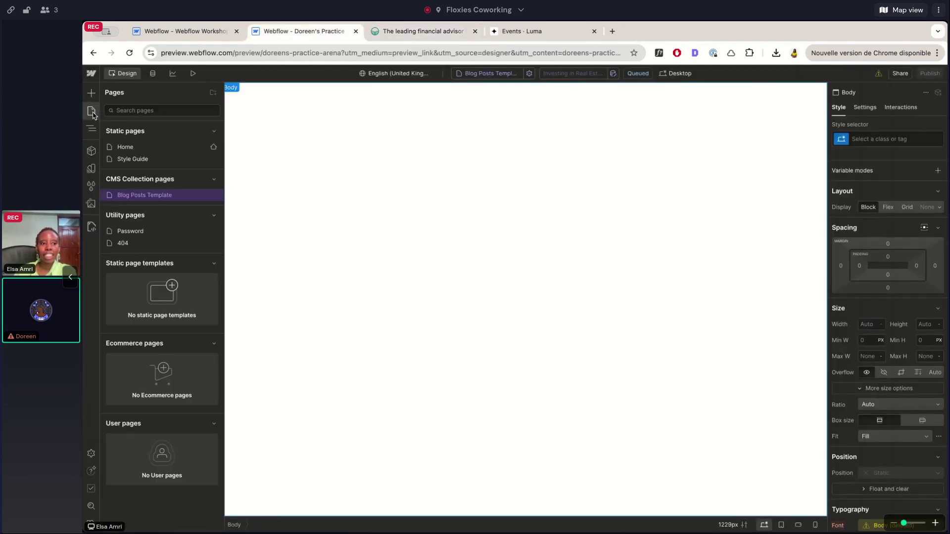
pyautogui.click(143, 166)
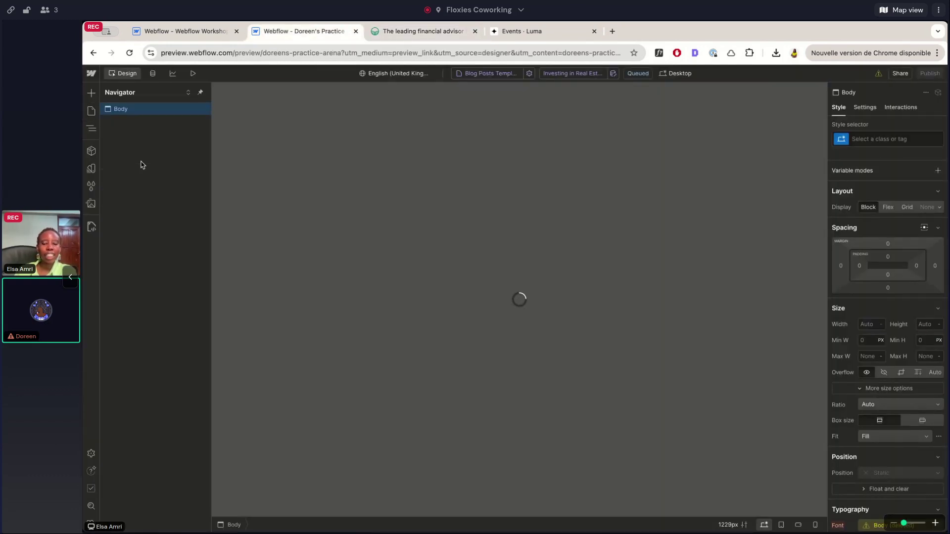
pyautogui.scroll(-10, 310, 314)
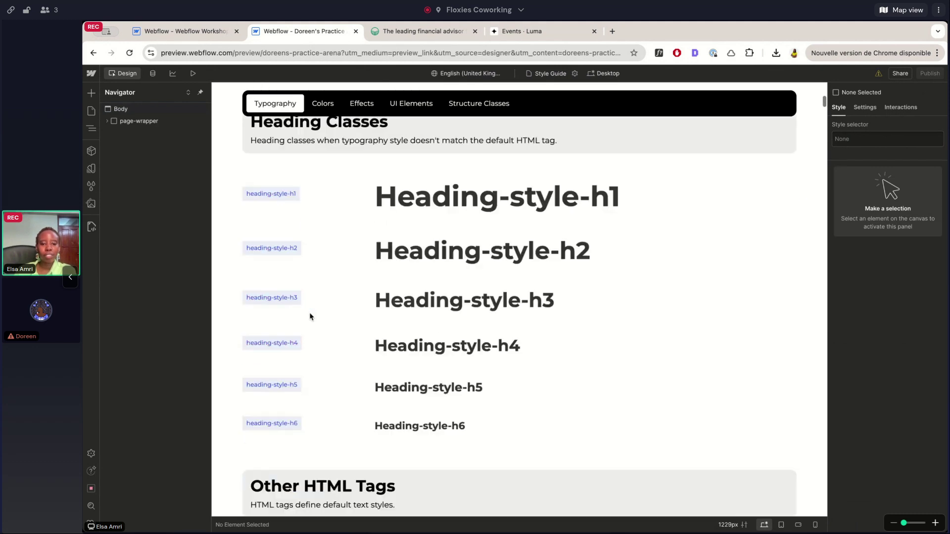
pyautogui.scroll(-15, 310, 317)
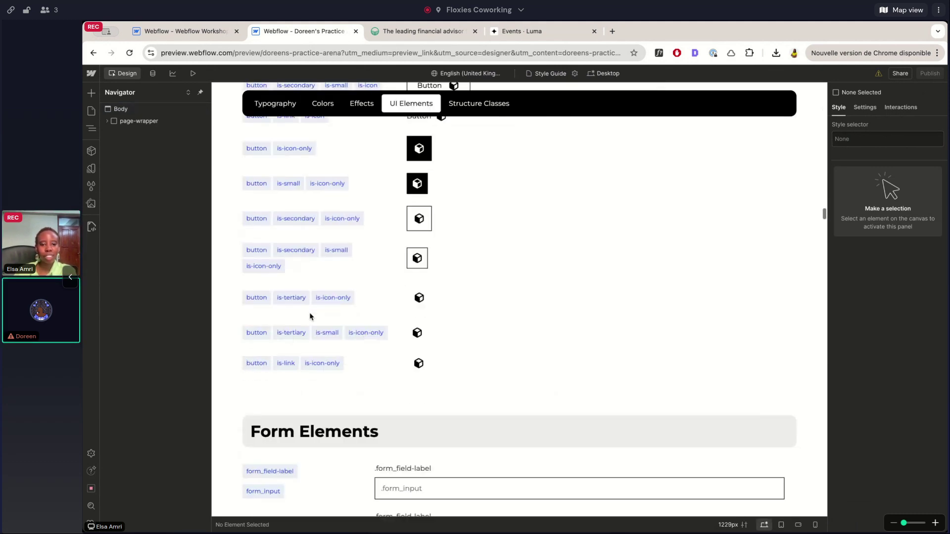
pyautogui.scroll(-20, 310, 316)
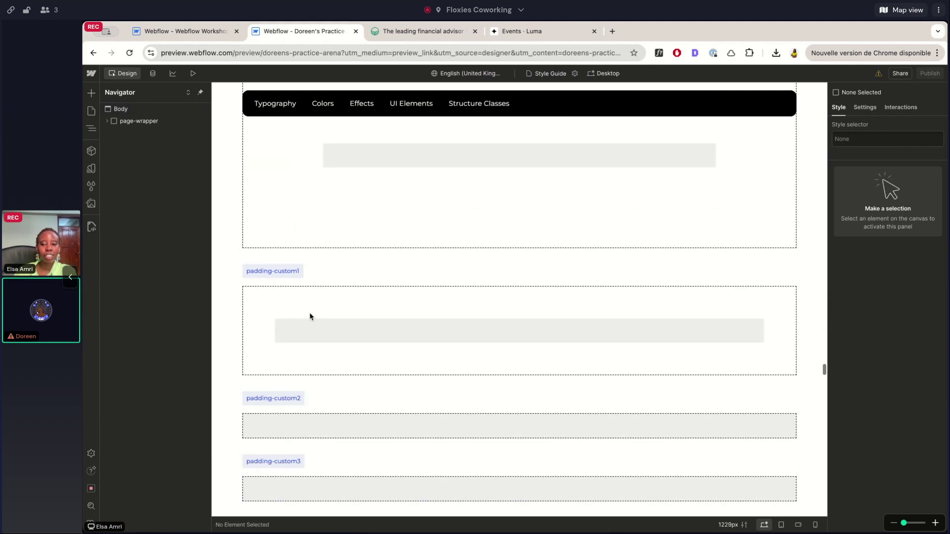
pyautogui.scroll(-5, 310, 316)
pyautogui.scroll(-20, 310, 316)
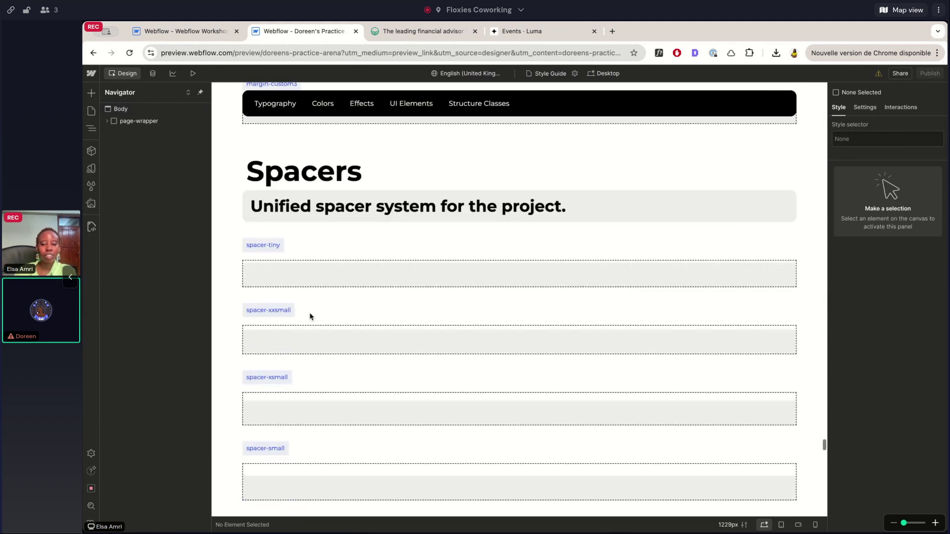
pyautogui.scroll(15, 310, 316)
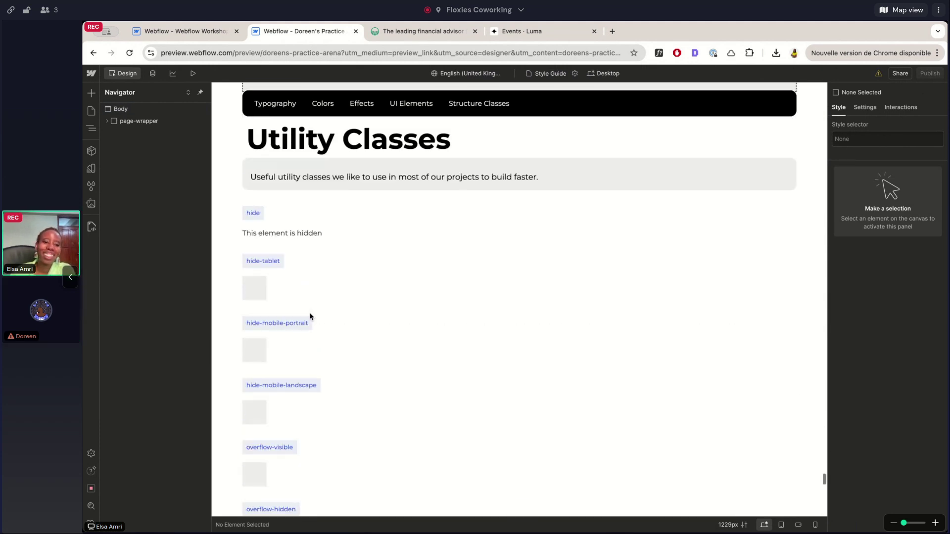
pyautogui.scroll(10, 369, 426)
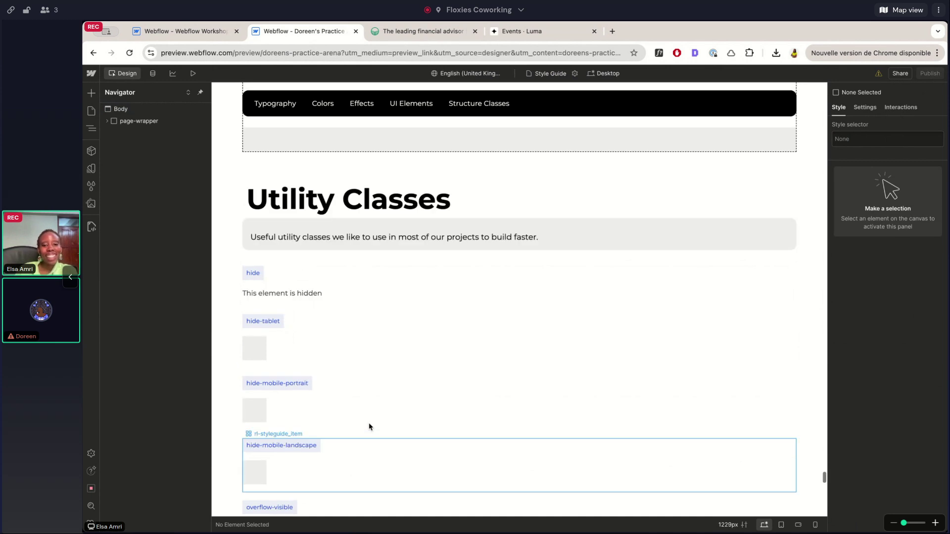
pyautogui.scroll(20, 369, 426)
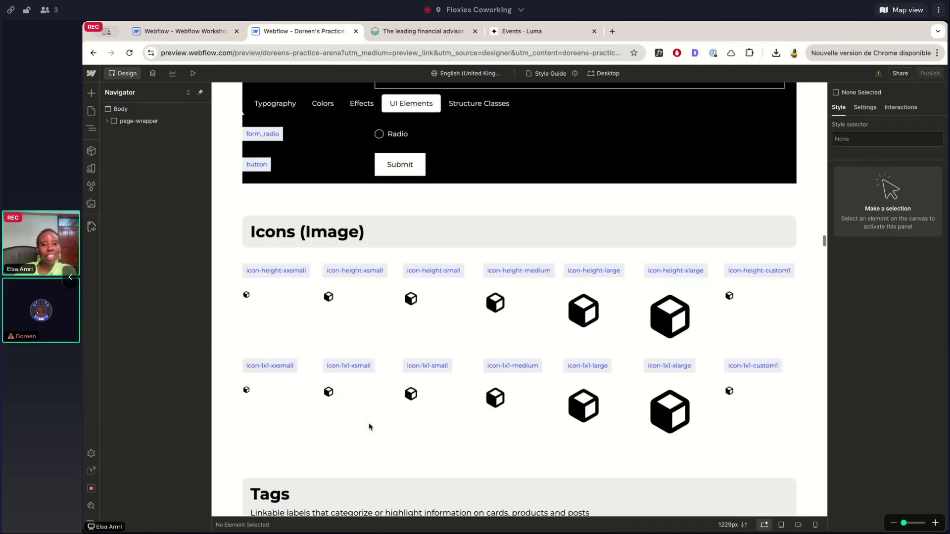
# Go from the Style Guide to the Home page and check the site's page list.
pyautogui.scroll(15, 369, 427)
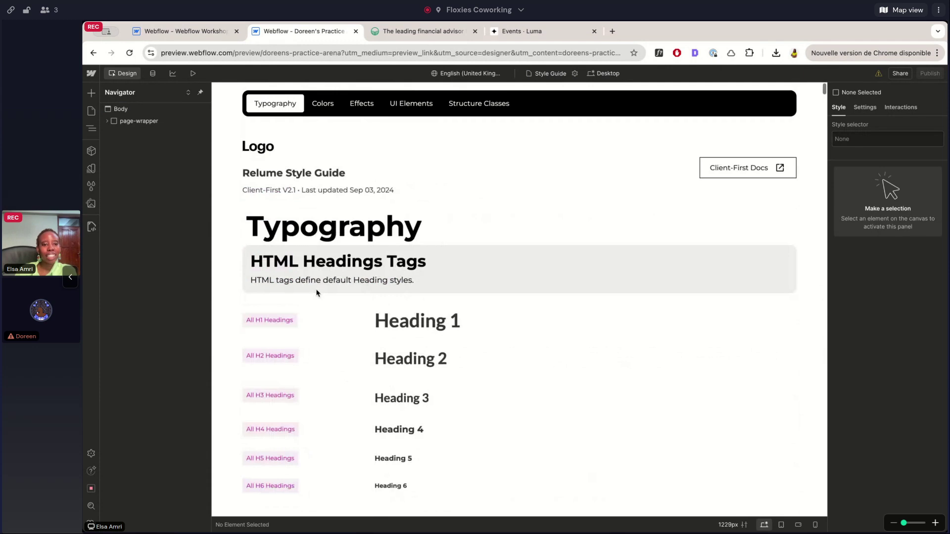
pyautogui.click(91, 111)
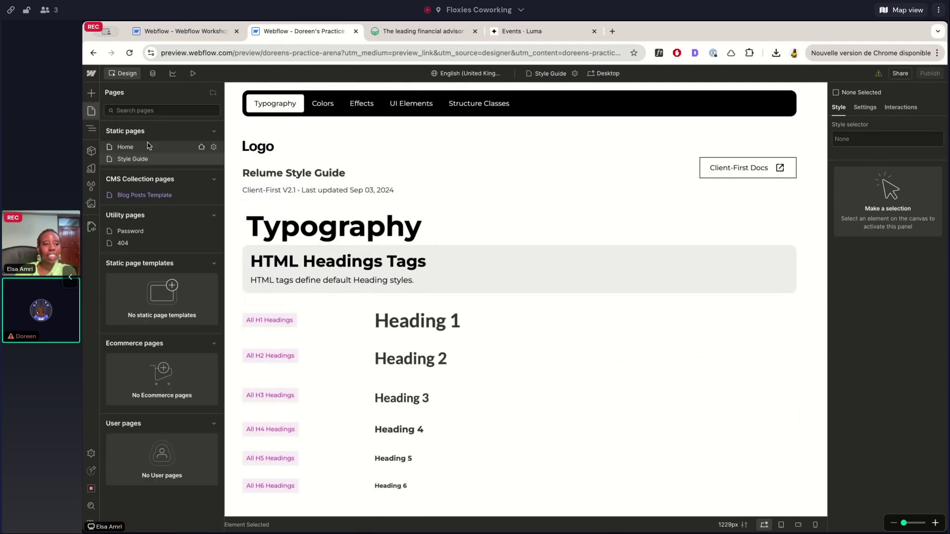
pyautogui.click(148, 146)
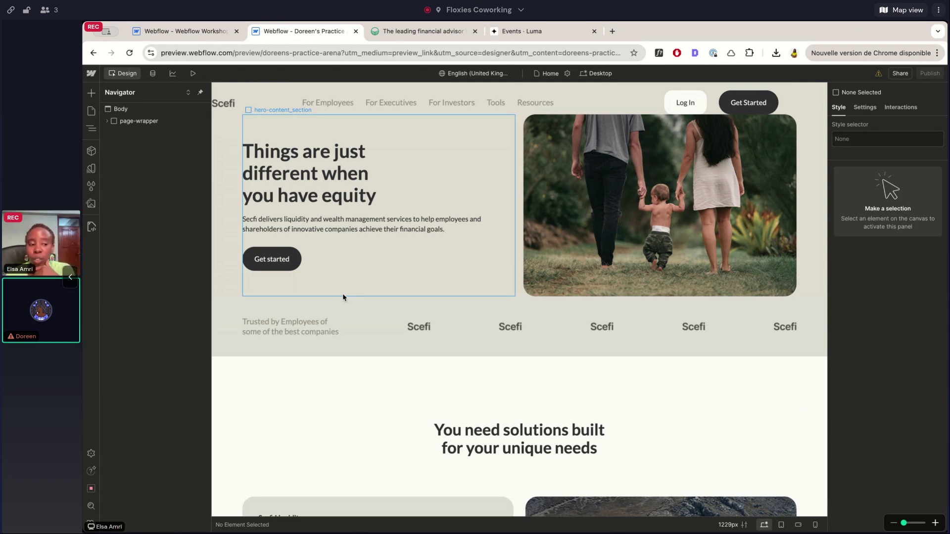
pyautogui.click(91, 112)
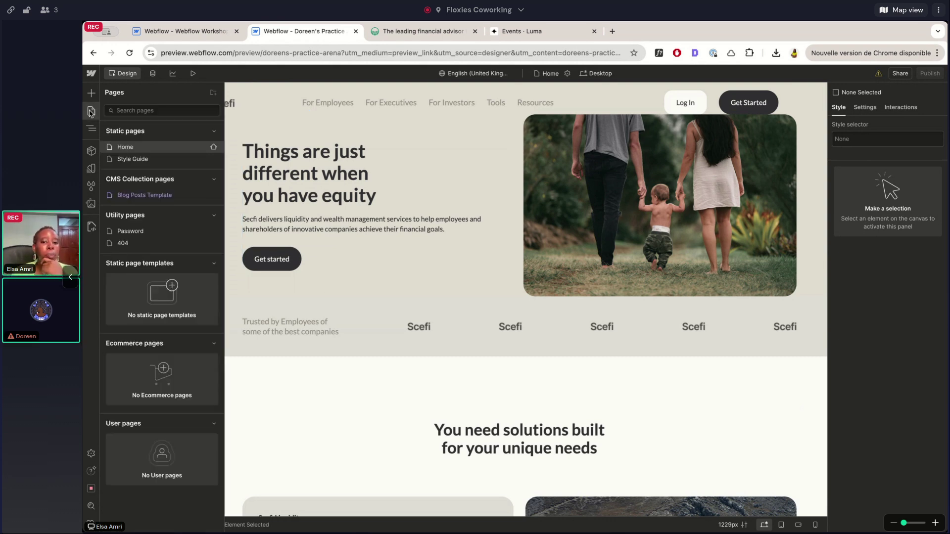
pyautogui.click(336, 181)
# Examine the Home page's feature cards and select feature-wrapper to inspect its layout settings.
pyautogui.scroll(-10, 337, 181)
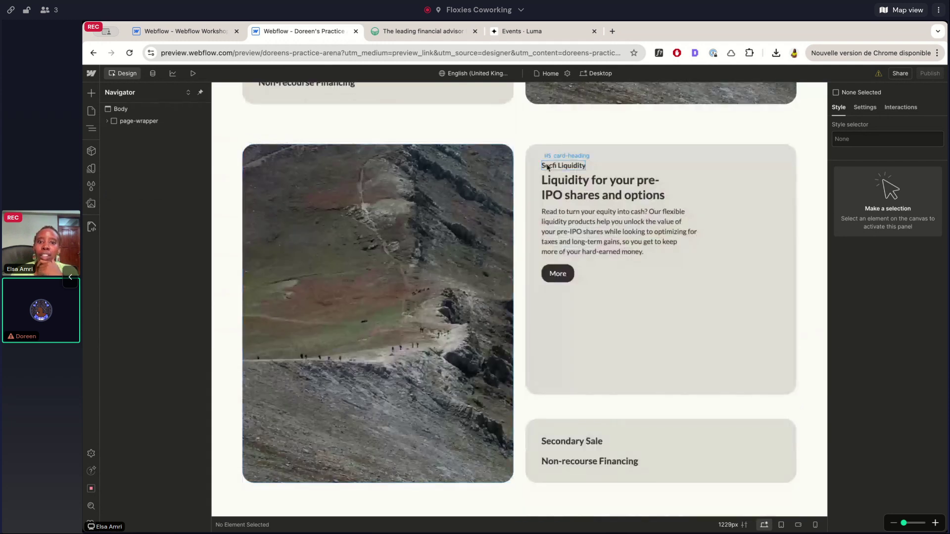
pyautogui.scroll(3, 518, 254)
pyautogui.scroll(5, 518, 257)
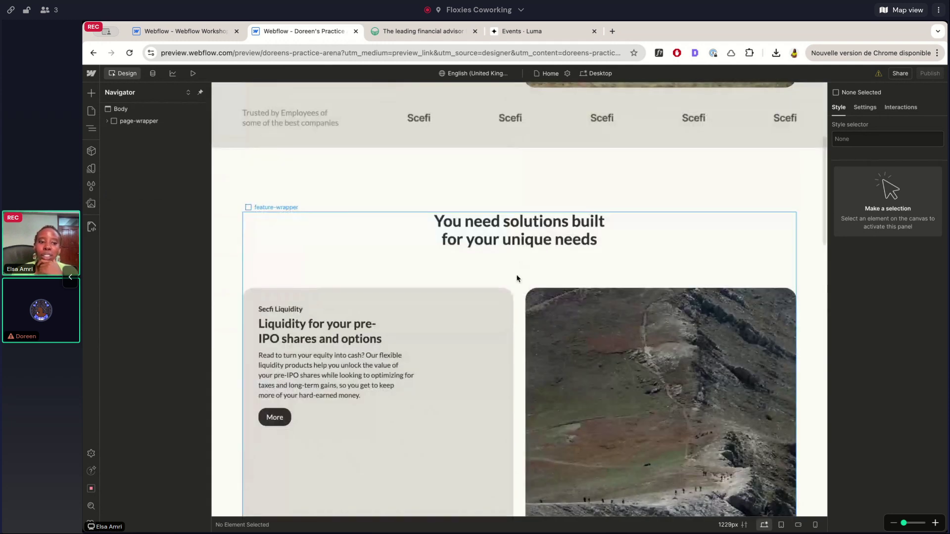
pyautogui.click(517, 279)
pyautogui.scroll(-7, 517, 278)
pyautogui.scroll(-6, 517, 278)
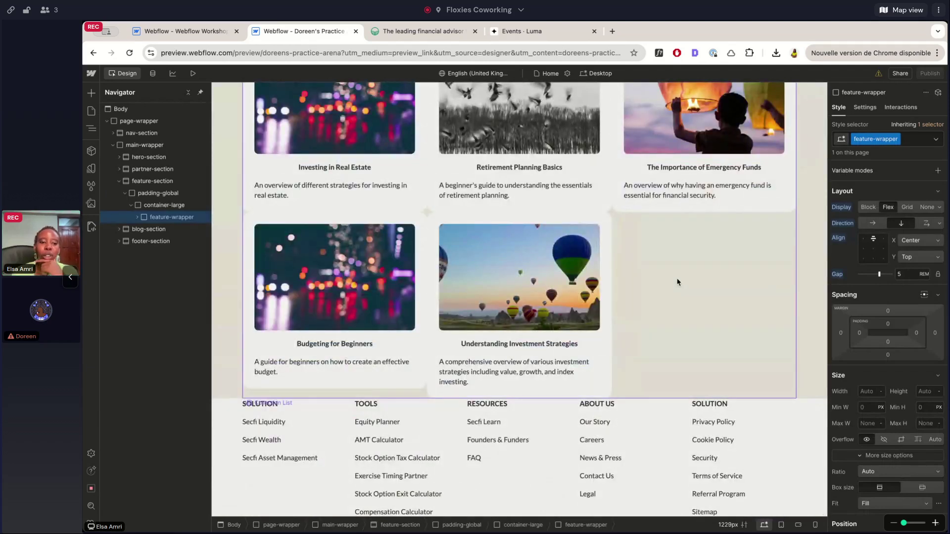
# Inspect the blog section's Collection List and its "Leave the calculations to us" heading, comparing them with the sections above.
pyautogui.click(677, 282)
pyautogui.scroll(5, 677, 282)
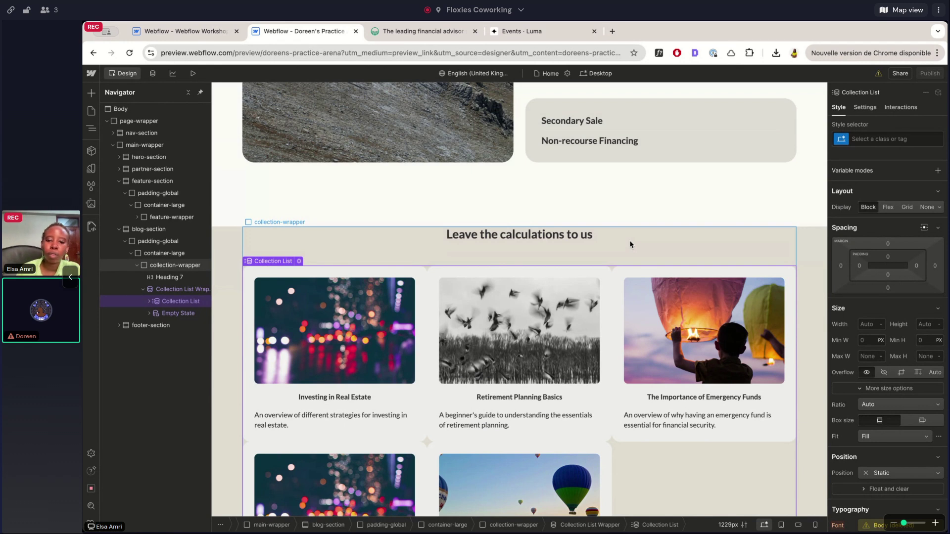
pyautogui.scroll(-3, 550, 335)
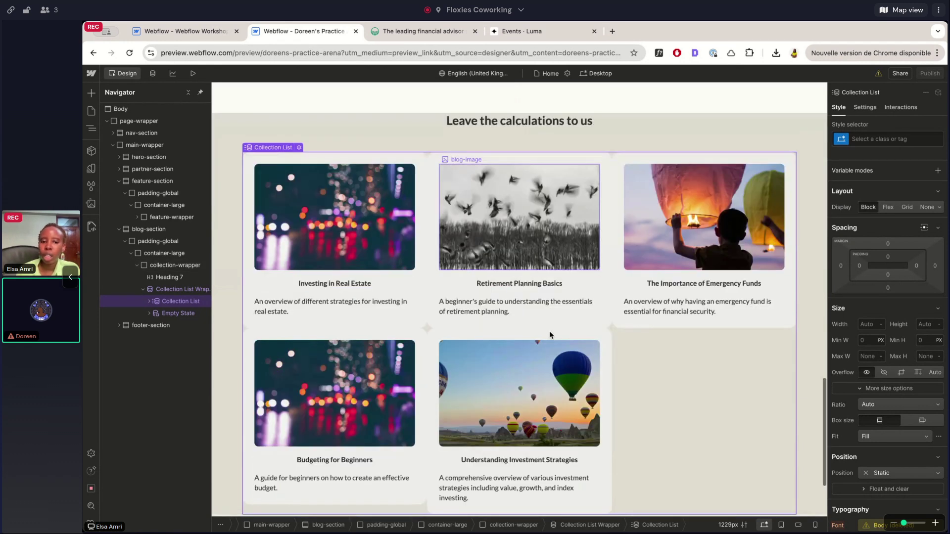
pyautogui.click(571, 119)
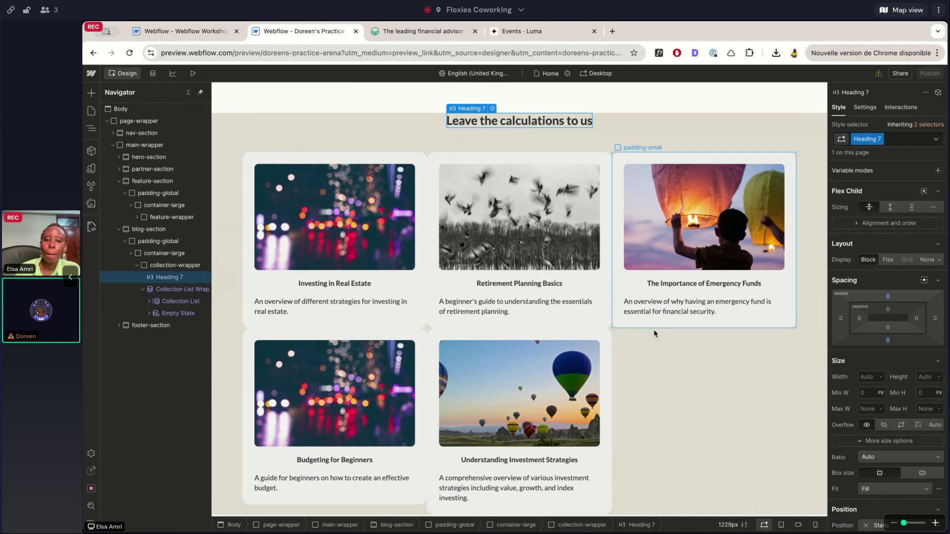
pyautogui.scroll(1, 604, 184)
pyautogui.scroll(3, 604, 184)
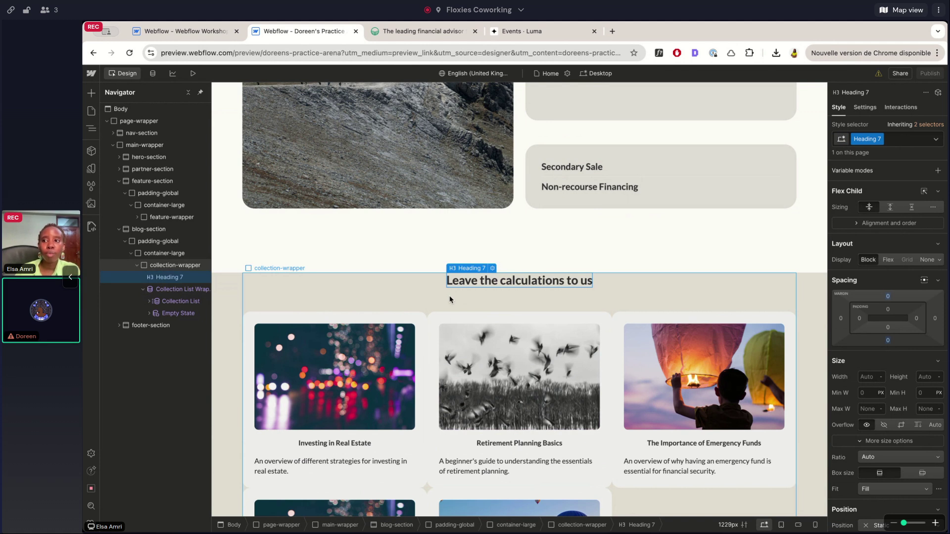
pyautogui.scroll(15, 464, 180)
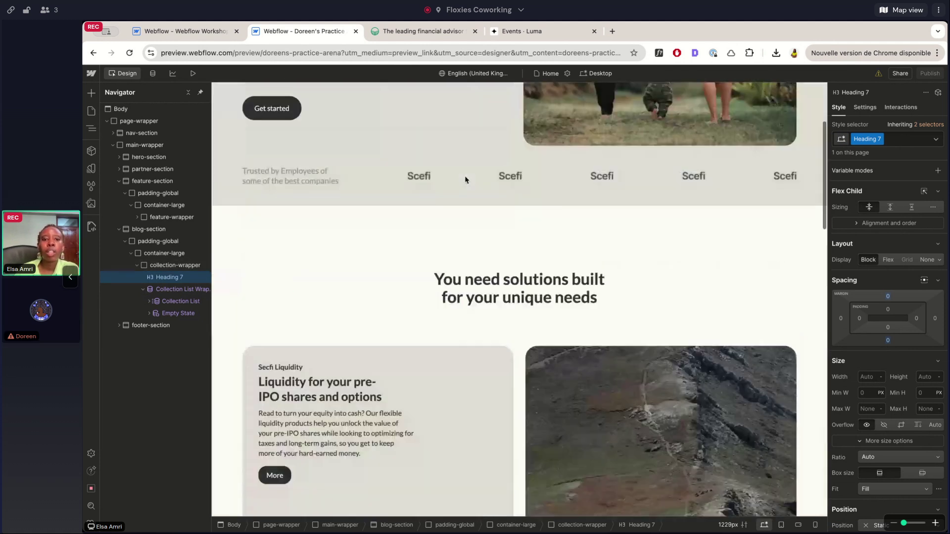
# Switch to the Land-book Secfi reference and examine the feature cards under "You need solutions built for your unique needs".
pyautogui.click(438, 31)
pyautogui.scroll(10, 467, 223)
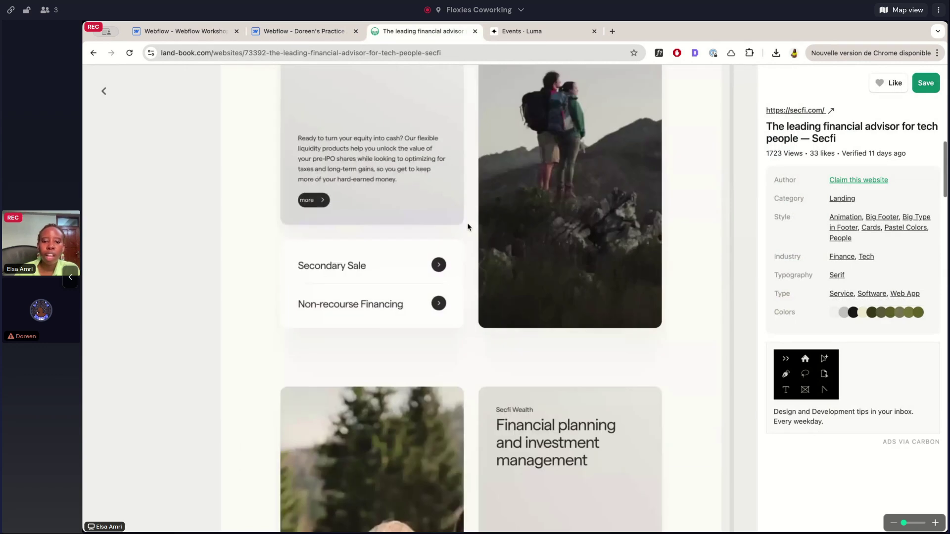
pyautogui.scroll(-5, 467, 223)
pyautogui.scroll(3, 468, 225)
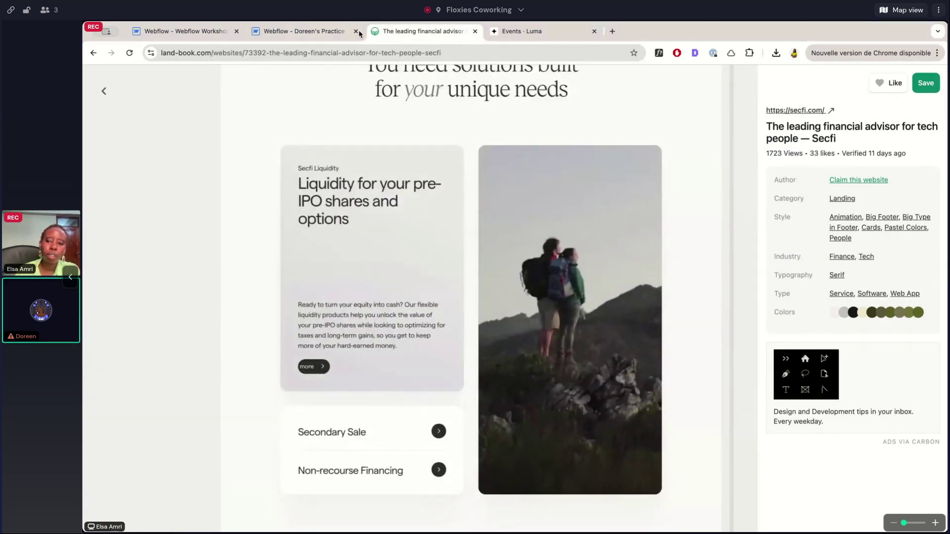
# Return to the Webflow practice site, select the first feature card's header+cta_wrapper and bring up its background settings.
pyautogui.click(326, 34)
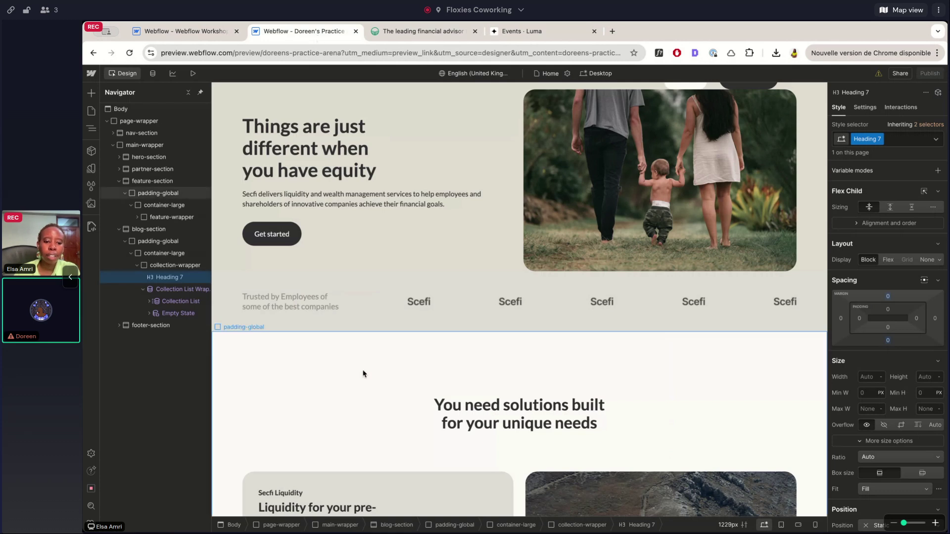
pyautogui.scroll(-5, 364, 374)
pyautogui.click(344, 407)
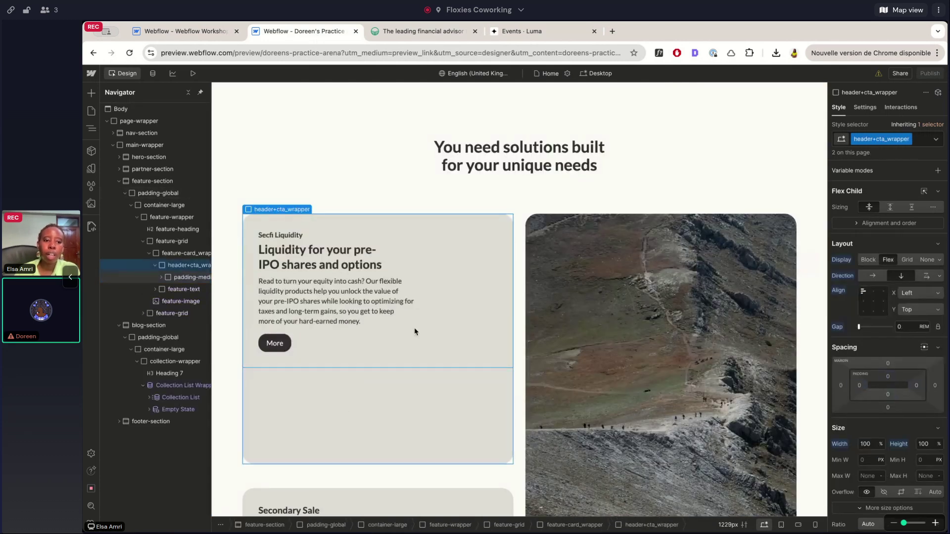
pyautogui.scroll(-1, 414, 327)
pyautogui.scroll(-8, 877, 261)
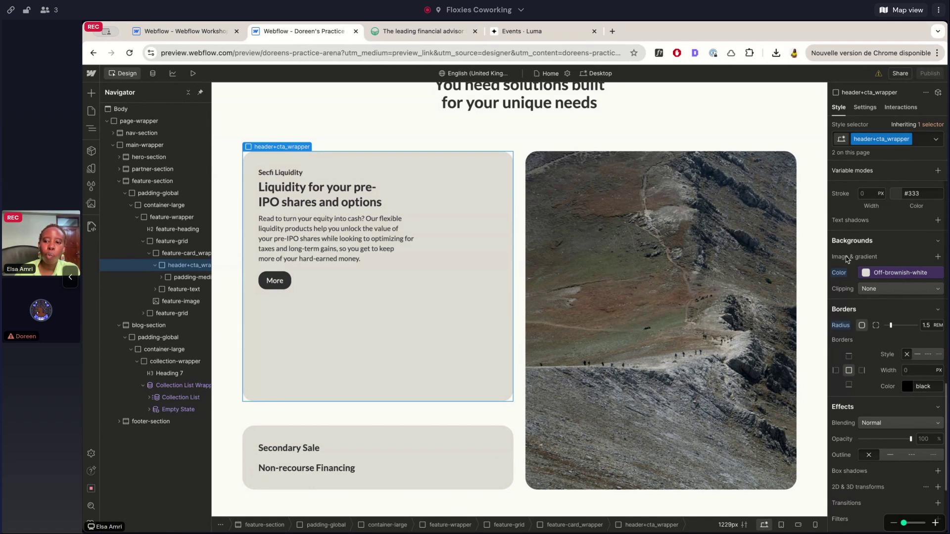
# Try image, linear gradient, radial gradient and color overlay backgrounds on header+cta_wrapper, and undo the added background.
pyautogui.click(937, 257)
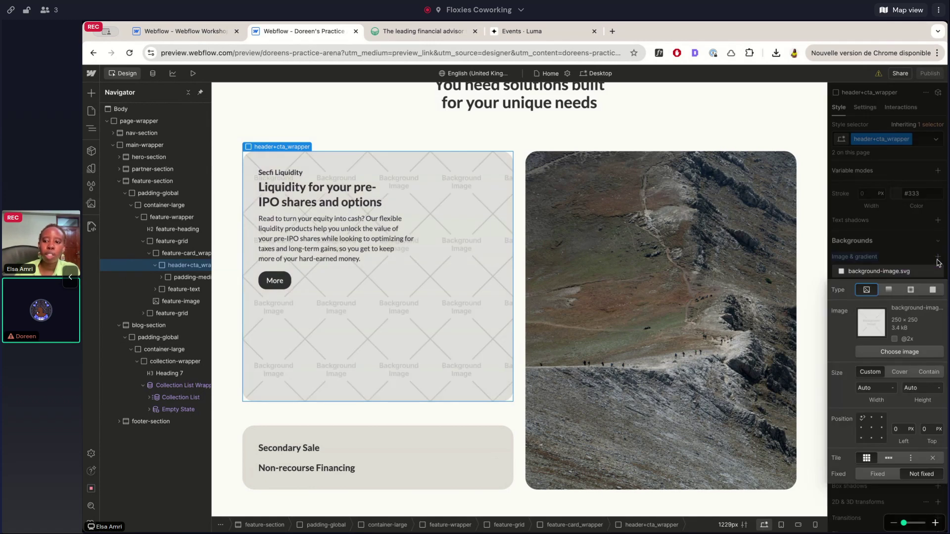
pyautogui.click(886, 270)
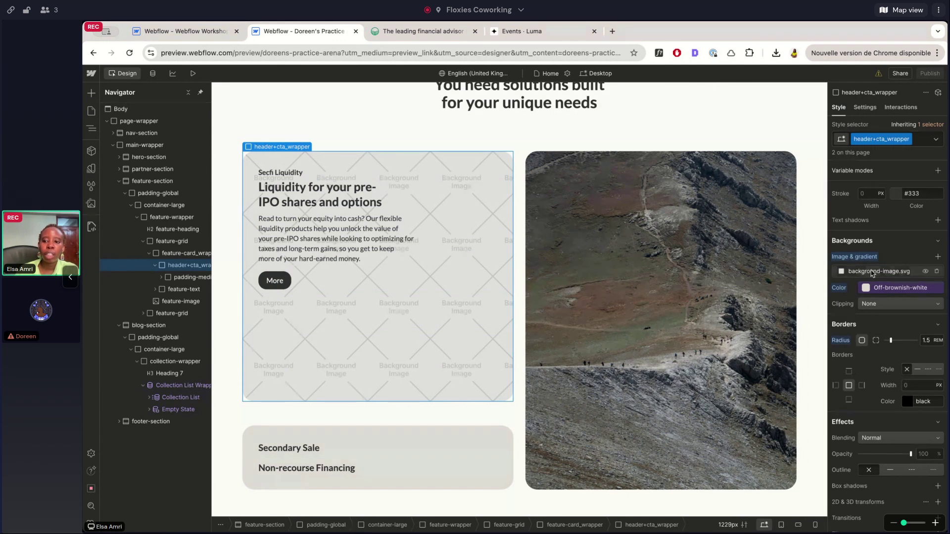
pyautogui.click(872, 272)
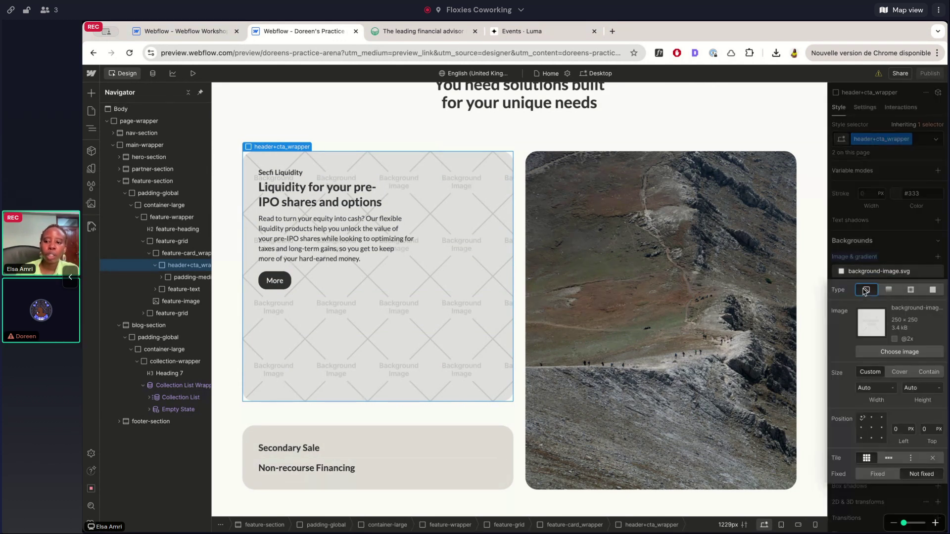
pyautogui.click(889, 290)
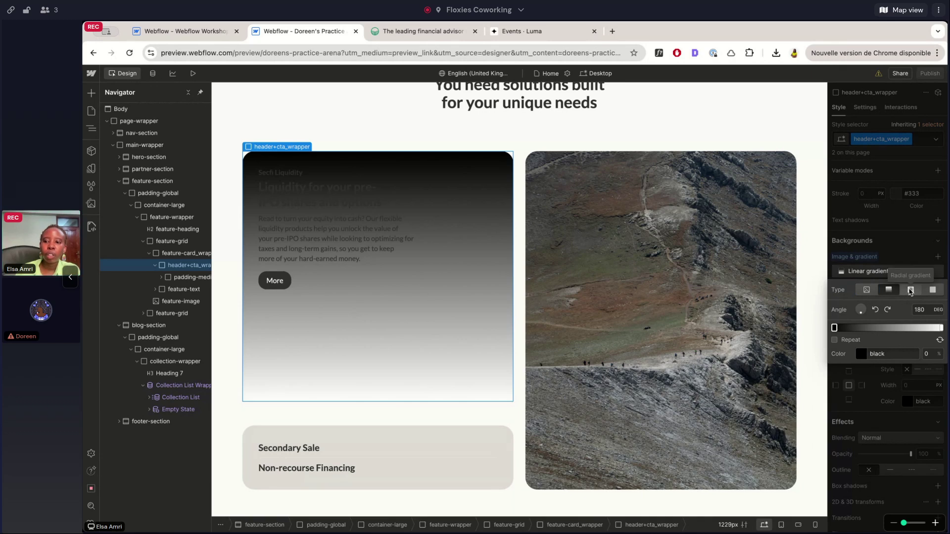
pyautogui.click(910, 290)
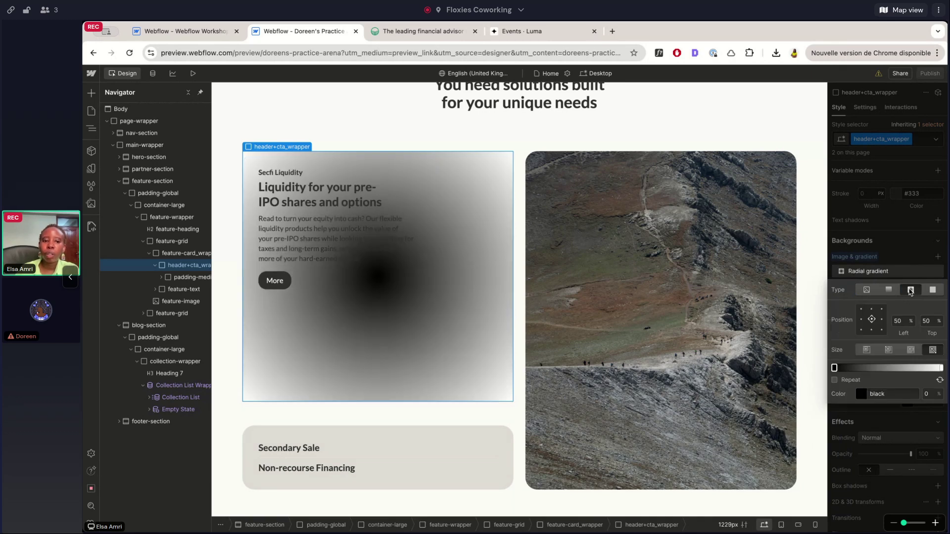
pyautogui.click(936, 291)
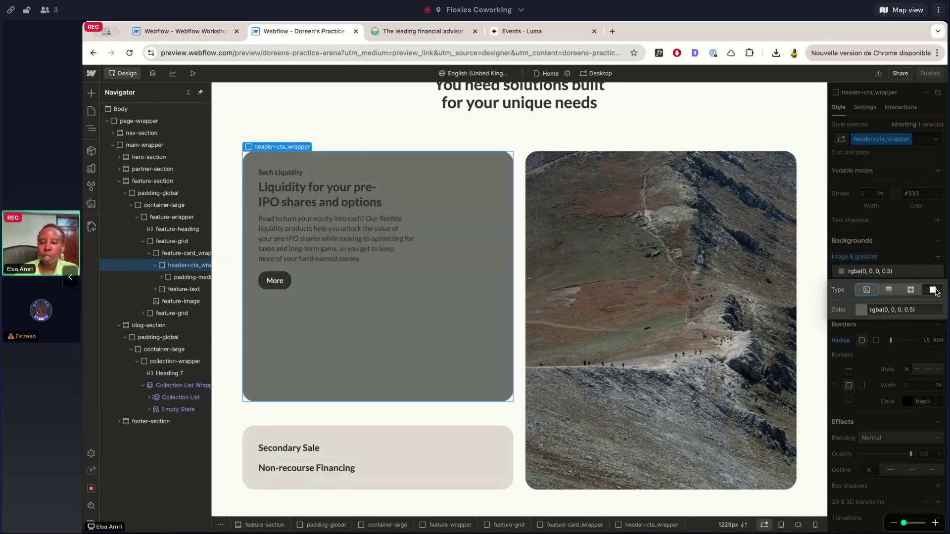
pyautogui.click(889, 289)
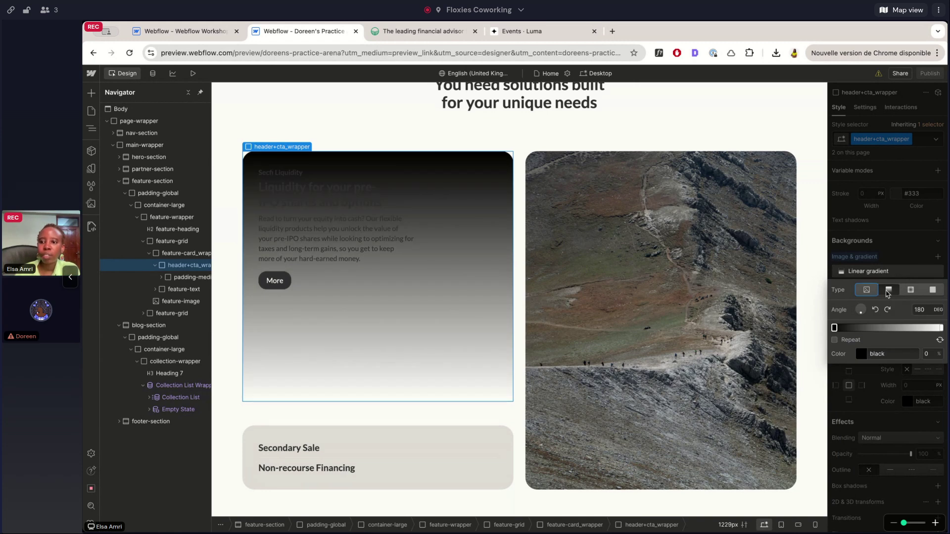
pyautogui.click(854, 259)
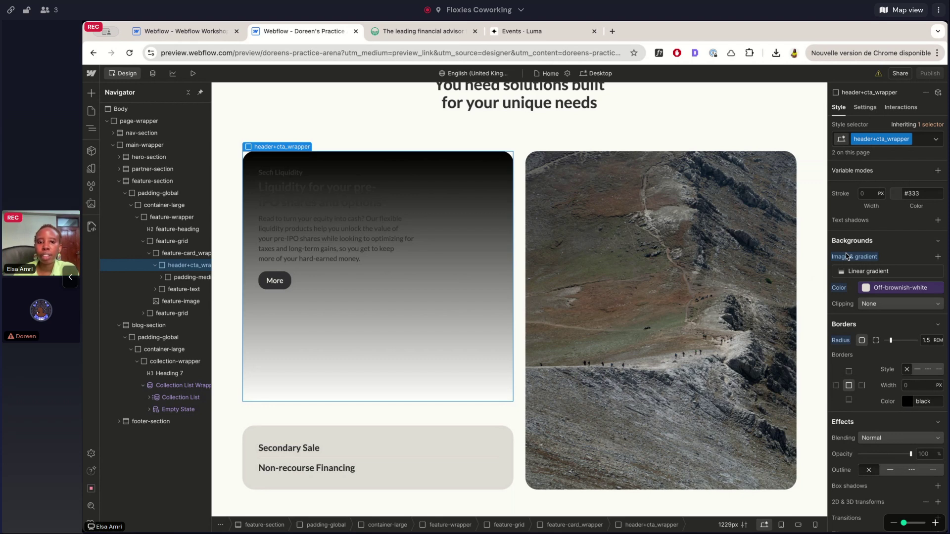
pyautogui.hotkey('ctrl', 'z')
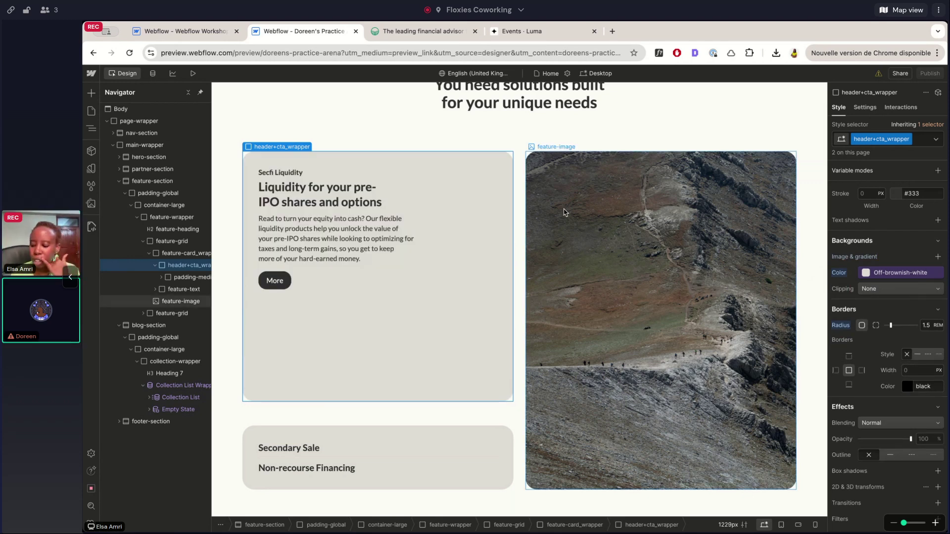
# Review the Home page from the feature cards down to the blog section and back up to the hero.
pyautogui.scroll(-15, 520, 262)
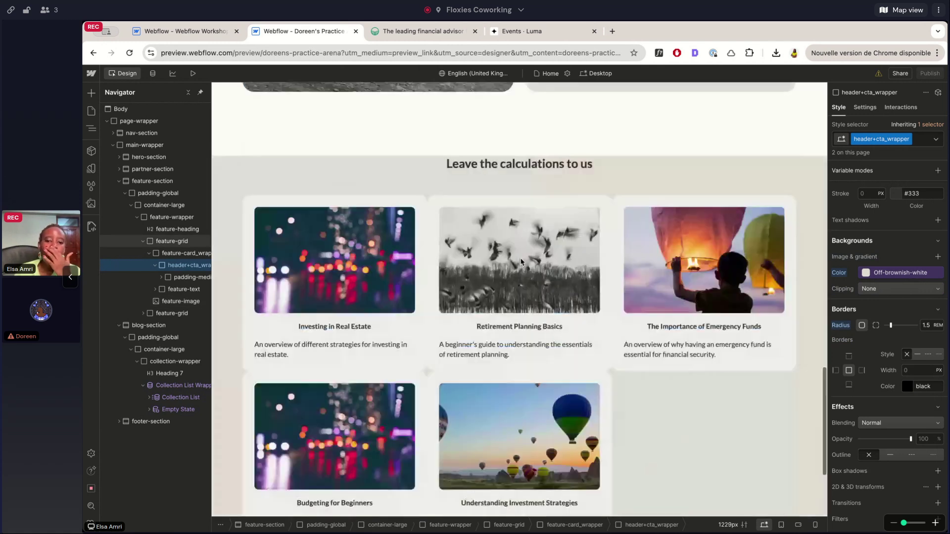
pyautogui.scroll(8, 520, 262)
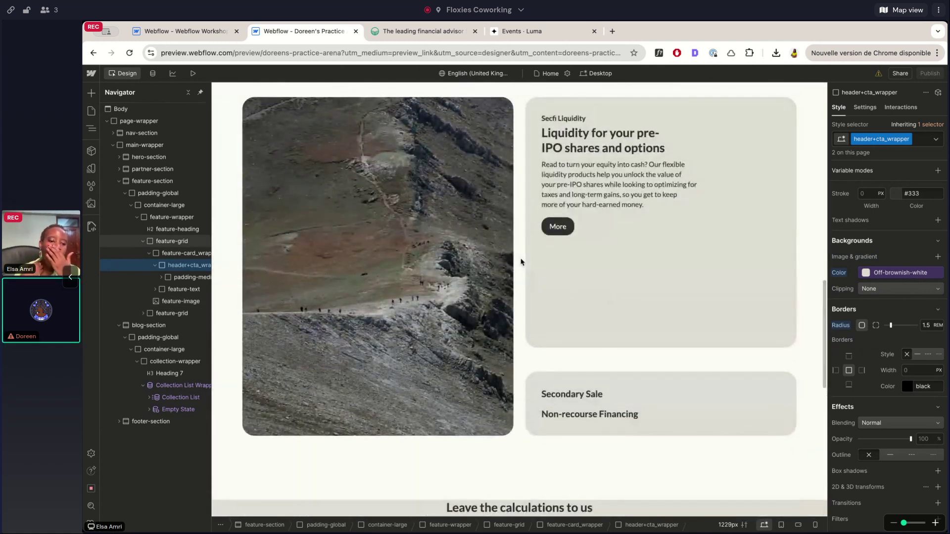
pyautogui.scroll(10, 520, 263)
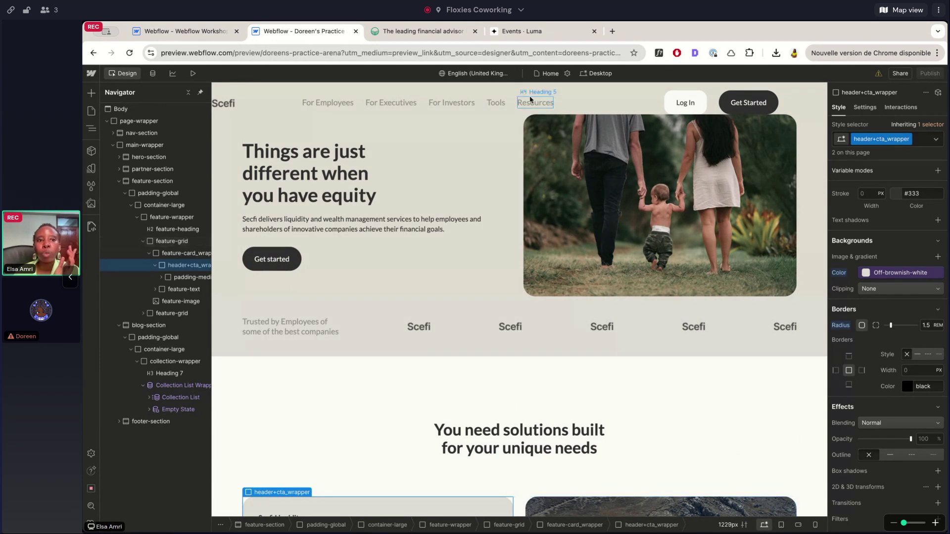
# Switch to the Luma event to review the weekly Webflow agendas, and open the Webflow workshop project's Week 2 page.
pyautogui.click(526, 31)
pyautogui.scroll(2, 722, 267)
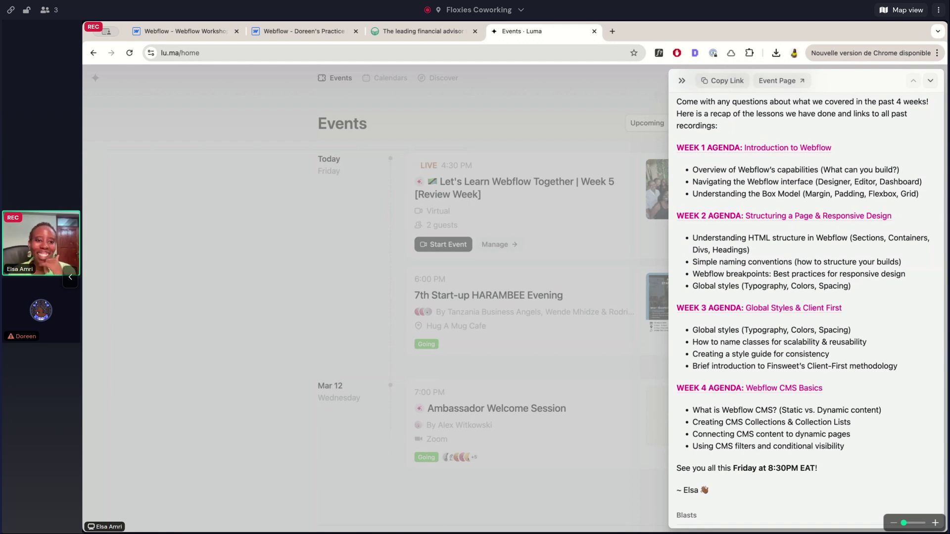
pyautogui.click(155, 31)
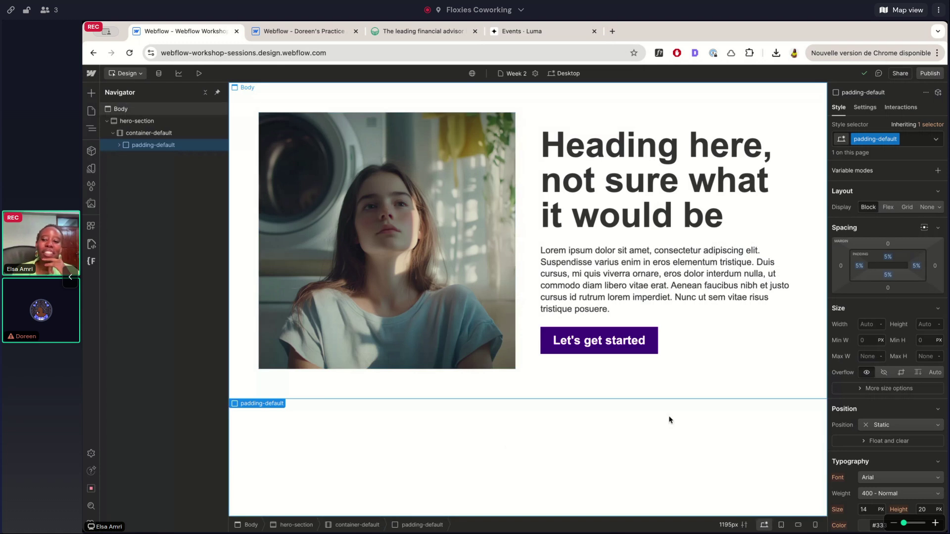